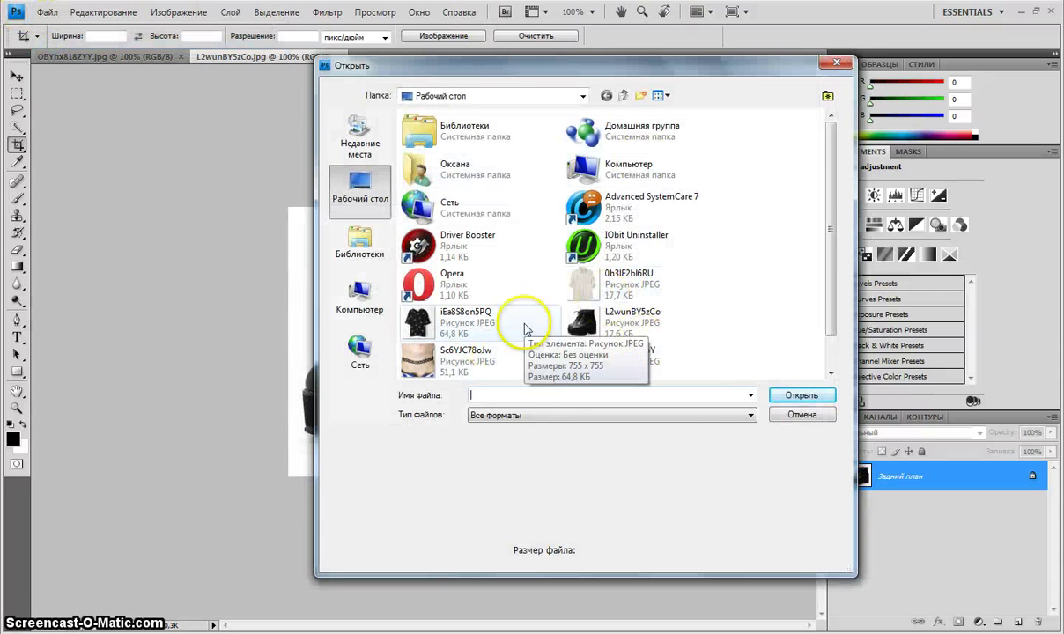
Open the images zCvCu2zoCo8 and Yp6-wMg9FkE from the desktop folder
left_click_drag(826, 226, 832, 295)
double_click(617, 361)
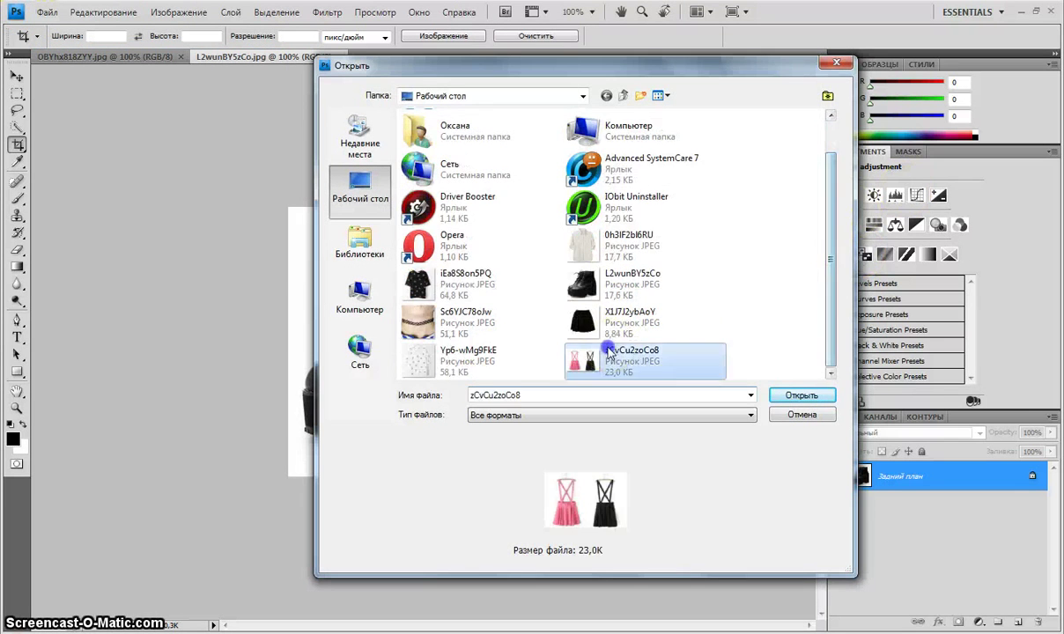
left_click(48, 15)
left_click(53, 43)
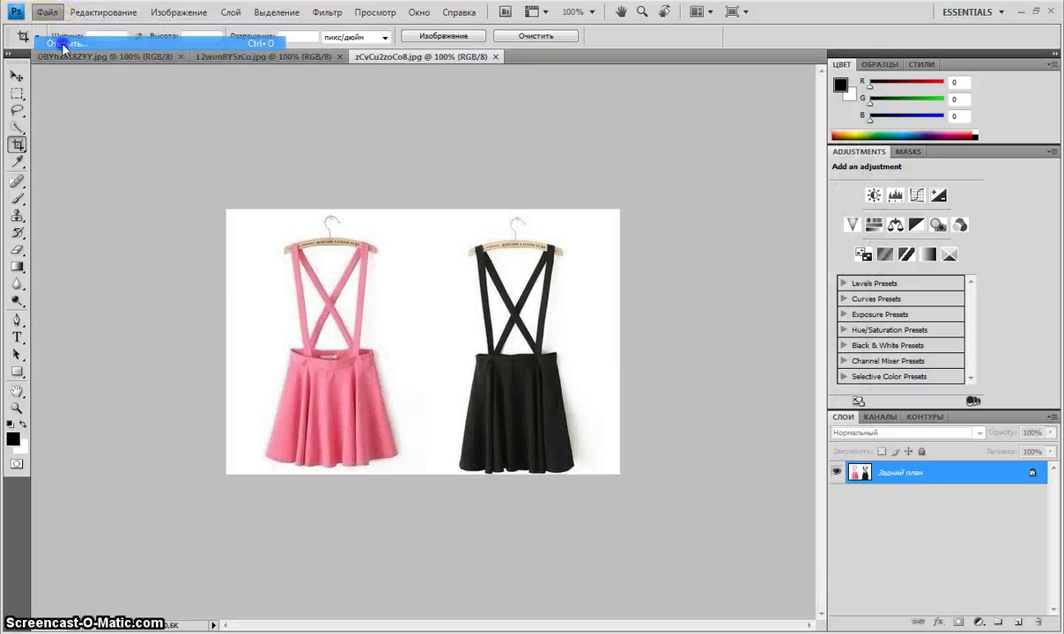
left_click_drag(826, 211, 830, 278)
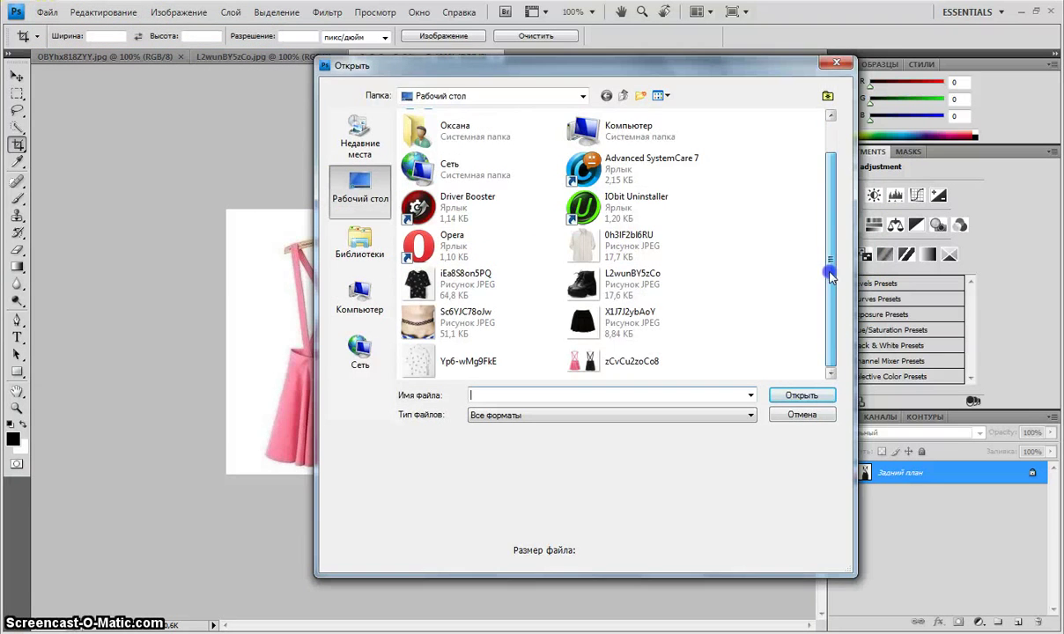
double_click(468, 359)
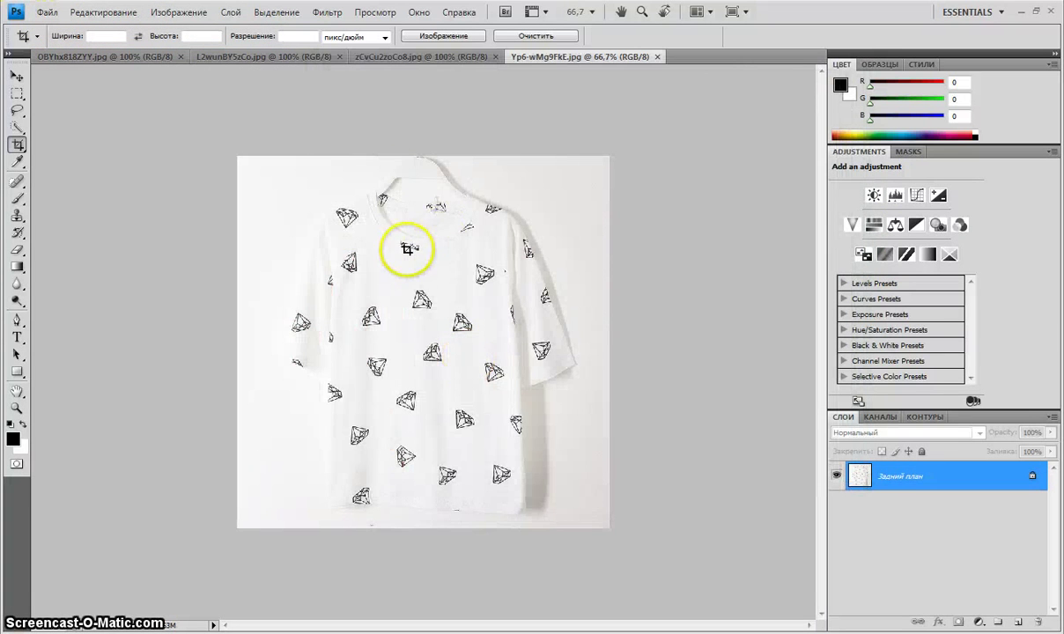
left_click(427, 58)
left_click(261, 58)
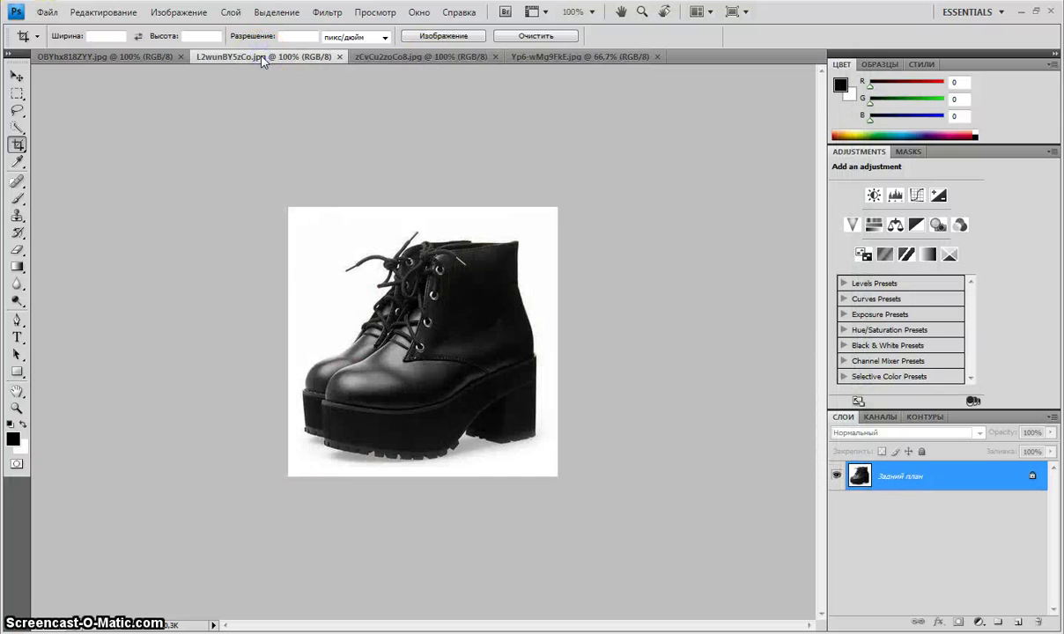
left_click(528, 58)
Select the entire diamond-print T-shirt image with the Quick Selection tool, enlarging its brush to 197 pixels
left_click(17, 162)
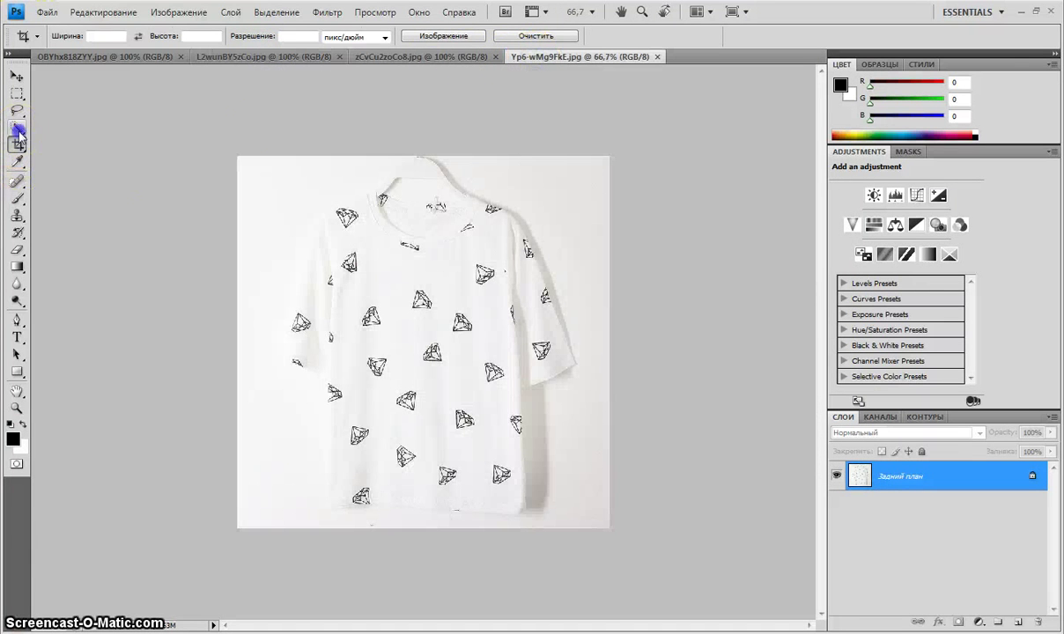
left_click(17, 128)
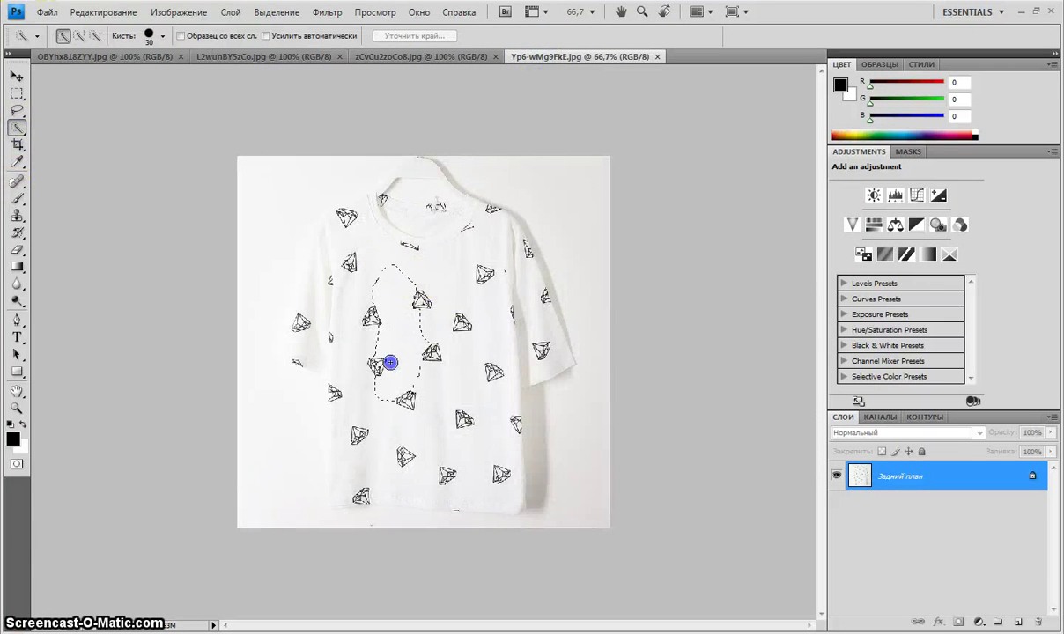
left_click_drag(365, 442, 358, 472)
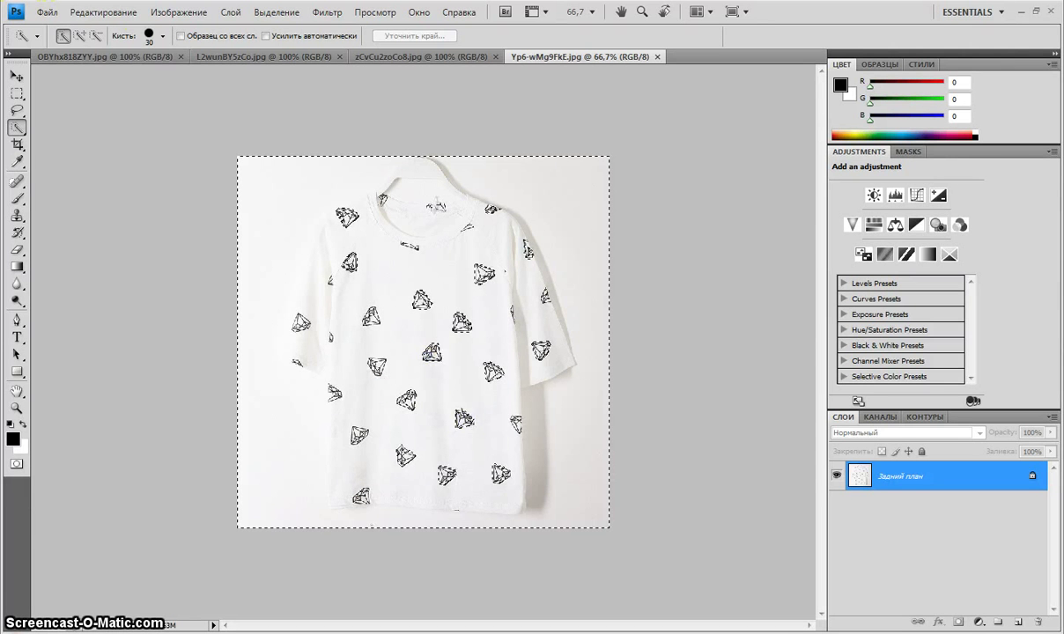
left_click(149, 35)
left_click_drag(185, 68, 190, 71)
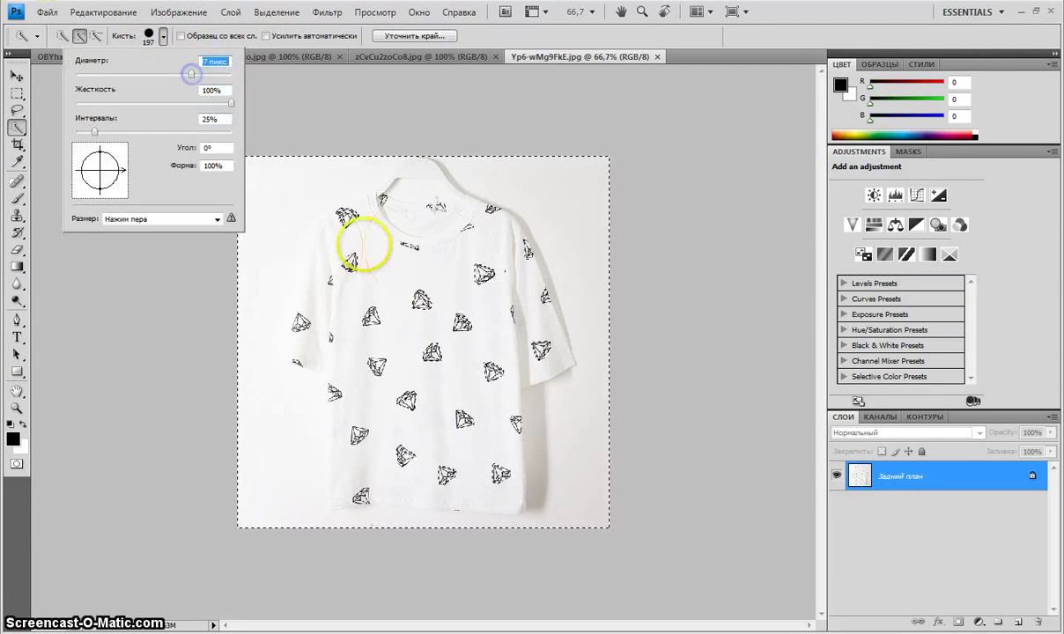
left_click(412, 327)
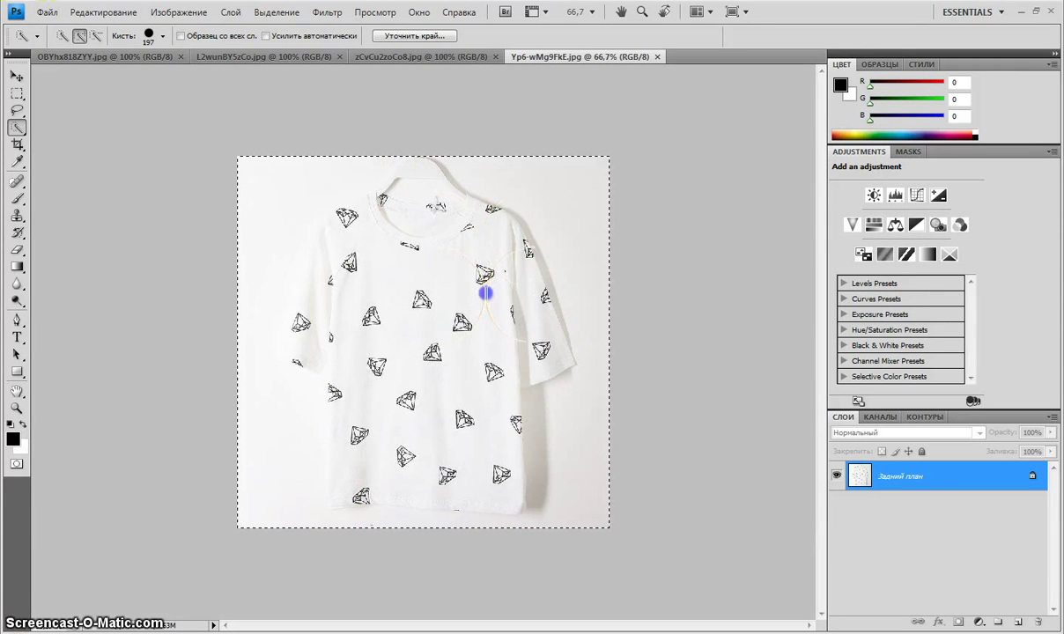
Copy the selected T-shirt image and paste it into the doll document OBYhx818ZYY.jpg
left_click(131, 16)
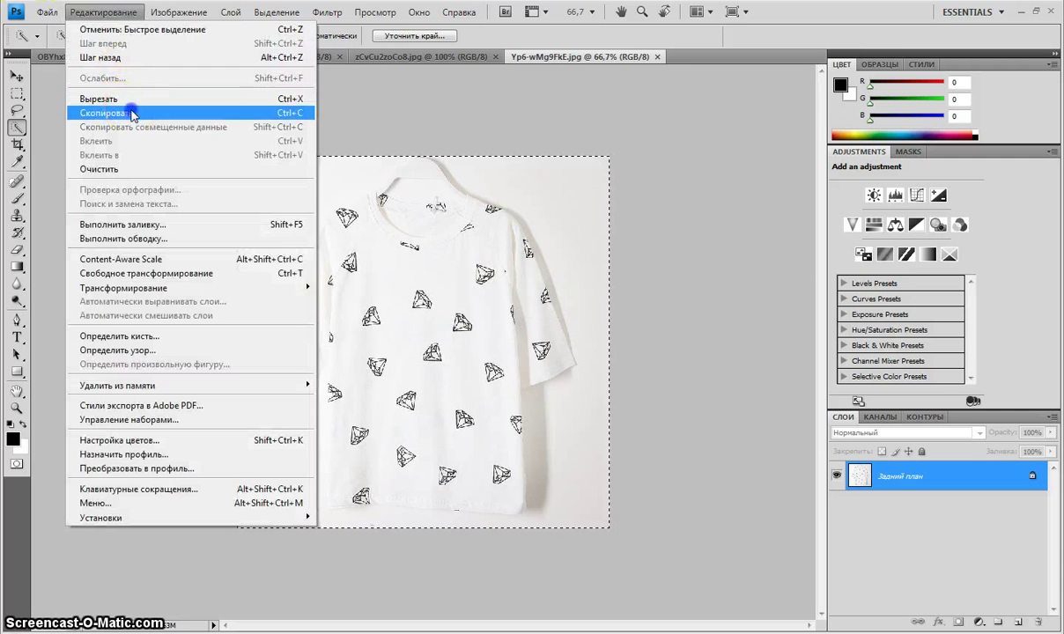
left_click(130, 109)
left_click(109, 58)
left_click(92, 13)
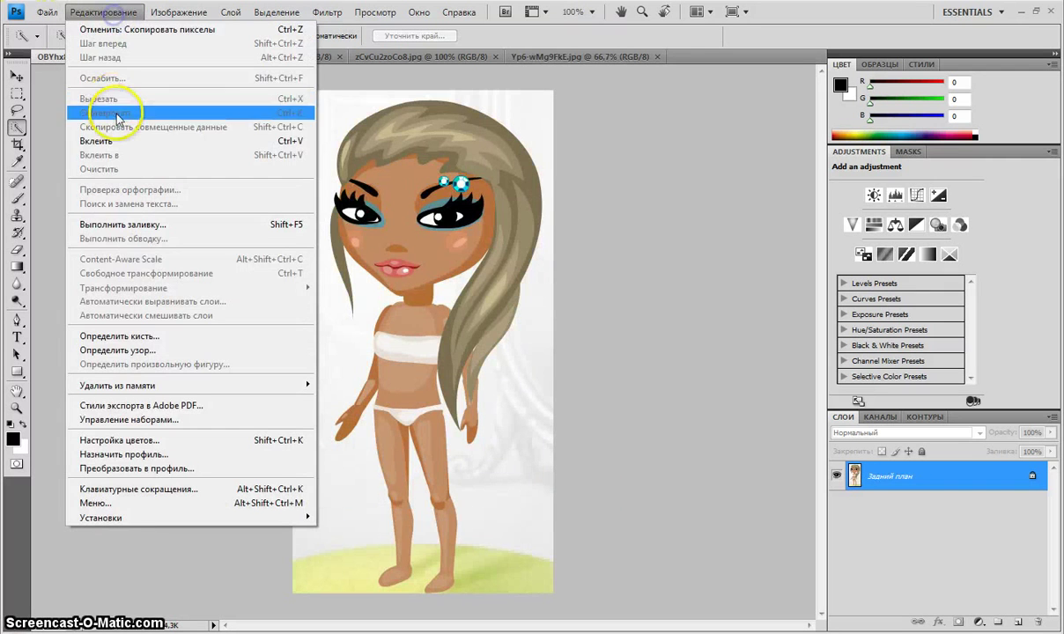
left_click(117, 141)
Free-transform the pasted T-shirt layer to about 40.4% width and 40.7% height, placing it over the doll's torso
left_click(105, 13)
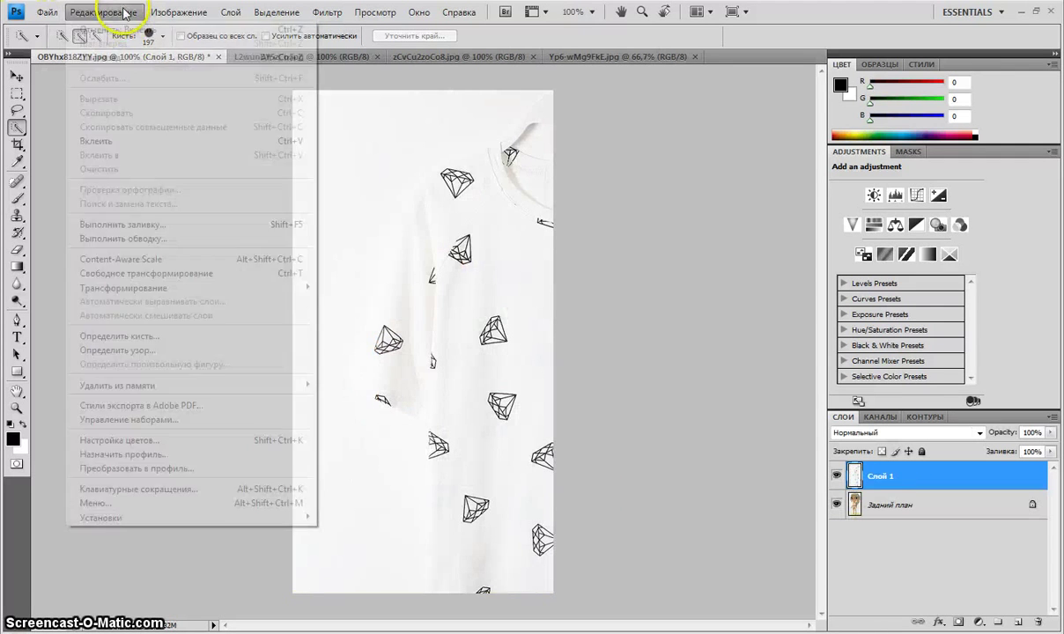
left_click(212, 274)
left_click_drag(445, 394, 340, 294)
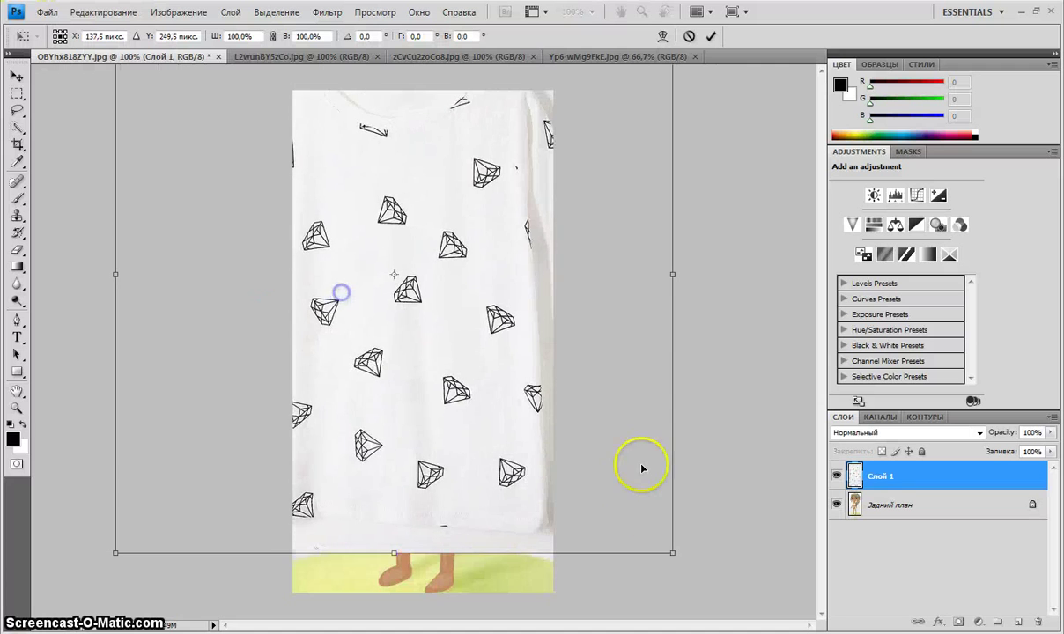
left_click_drag(662, 552, 353, 256)
left_click_drag(287, 229, 471, 395)
mouse_move(538, 449)
left_mouse_down()
mouse_move(514, 447)
mouse_move(525, 458)
left_mouse_up()
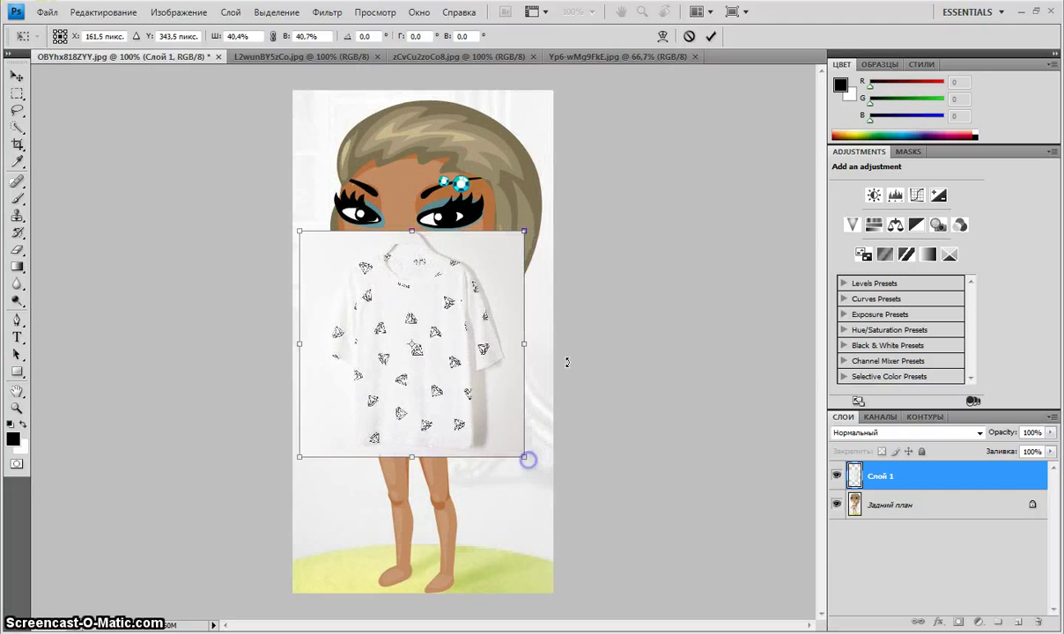
left_click(710, 36)
Erase the hanger and the inside of the T-shirt's neckline with a 13-pixel Eraser at 200% zoom
left_click(593, 11)
left_click(596, 78)
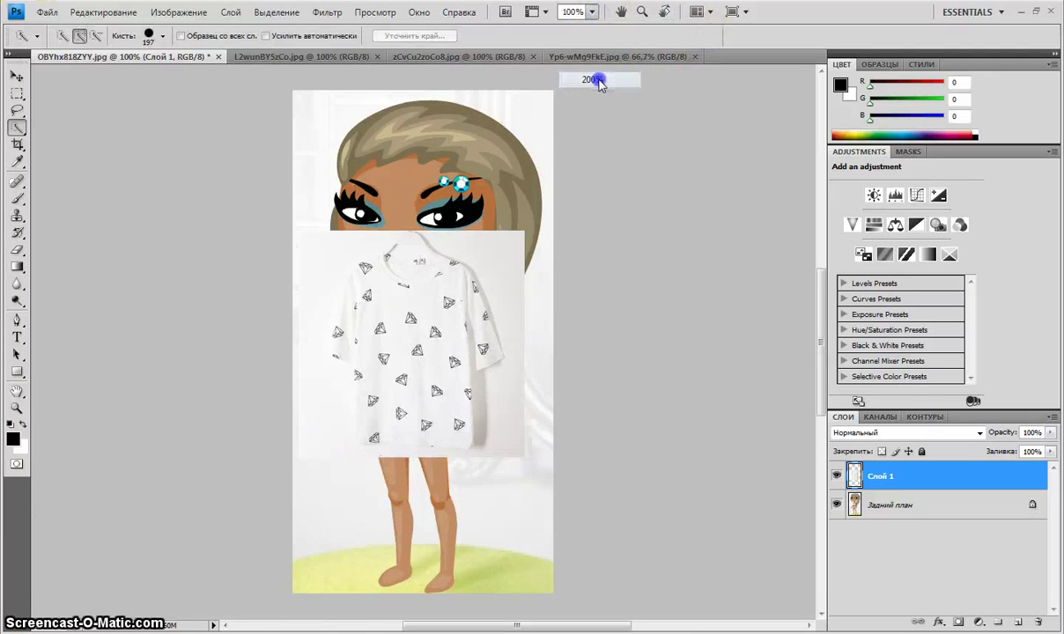
left_click(17, 250)
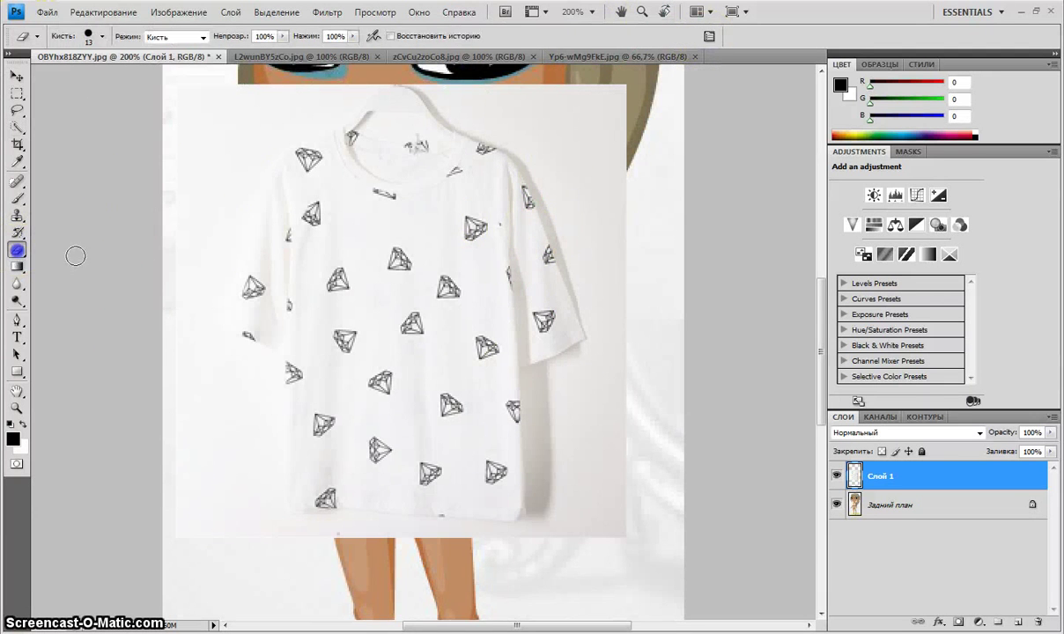
left_click(350, 118)
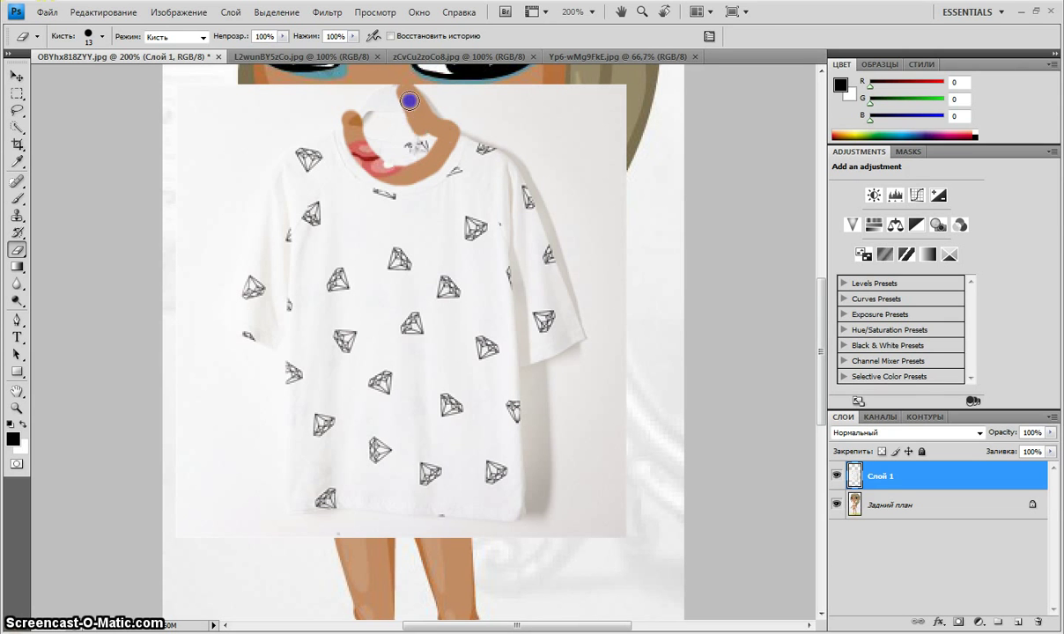
left_click_drag(364, 122, 382, 153)
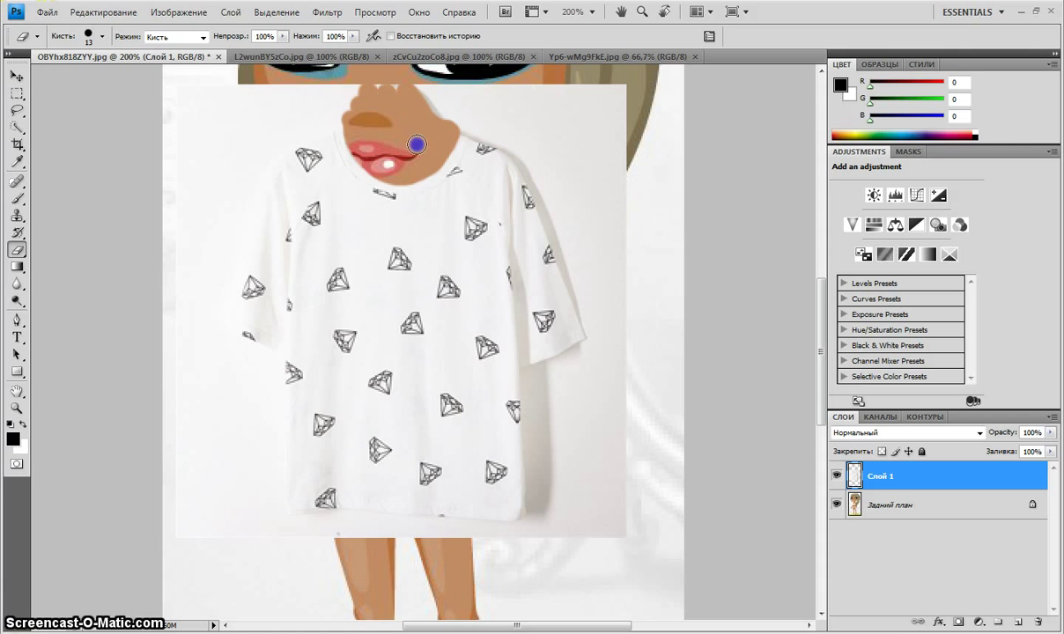
Erase a strip of background along the T-shirt's right-hand shoulder, sleeve and side seam down to the hem
scroll(394, 90, "up", 1)
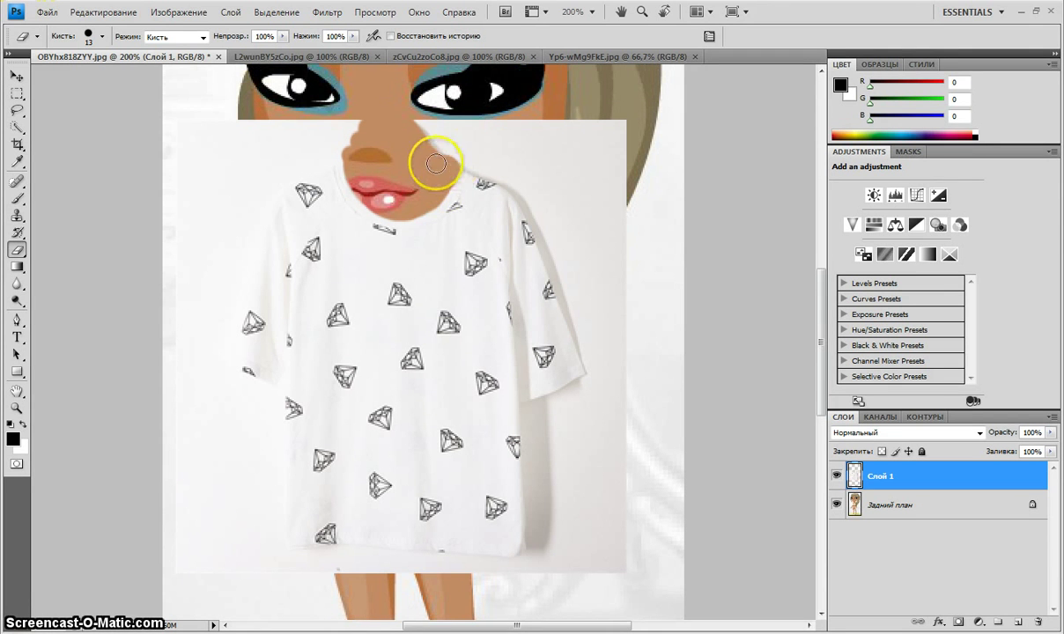
left_click(451, 156)
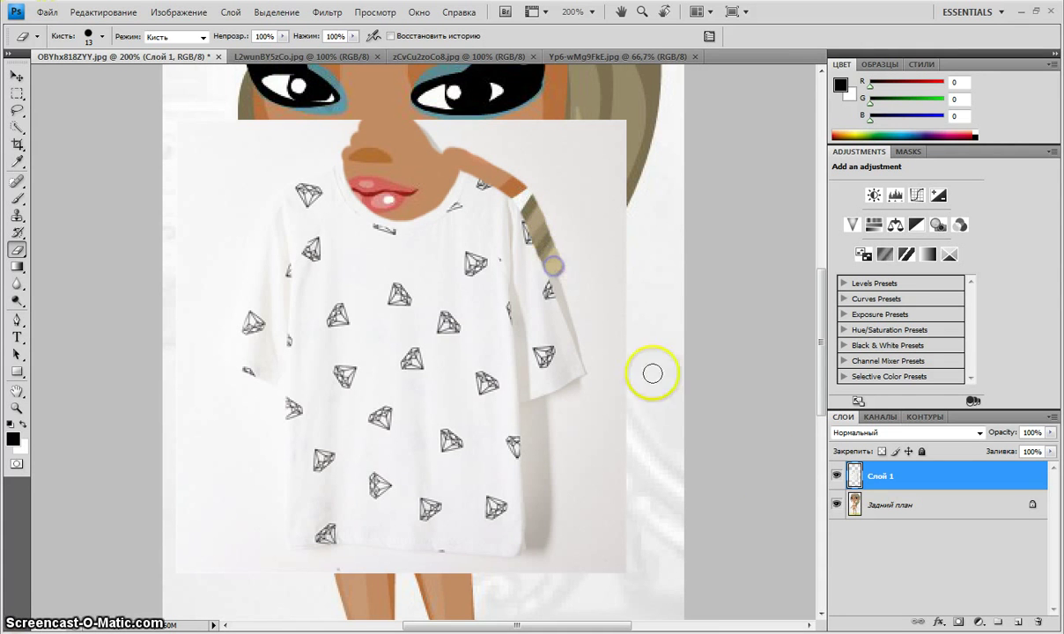
left_click_drag(538, 224, 551, 255)
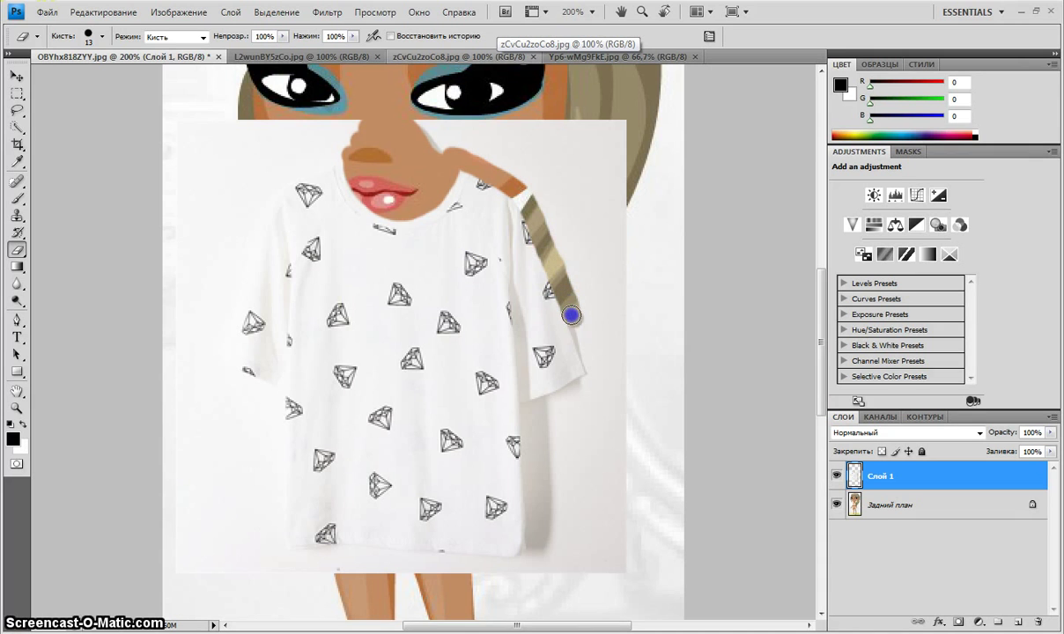
left_click_drag(577, 330, 582, 348)
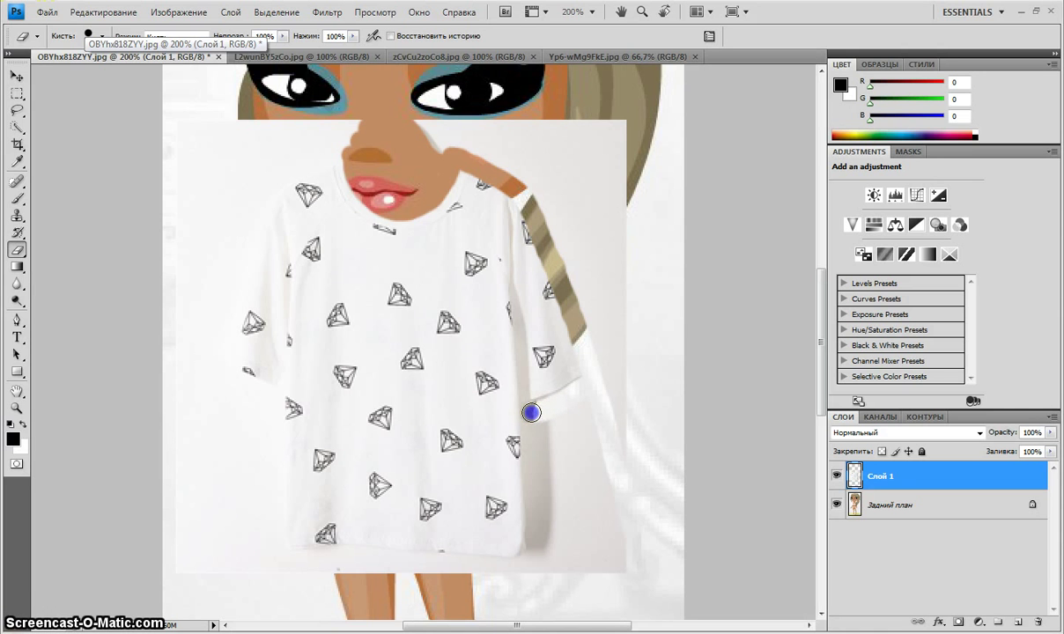
left_click_drag(586, 392, 533, 412)
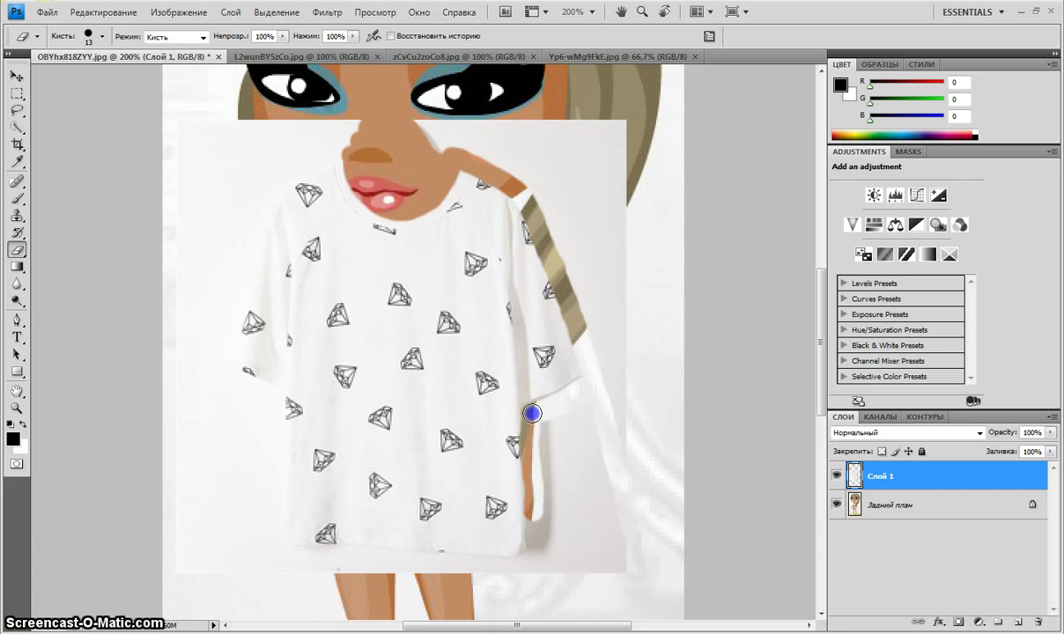
left_click_drag(522, 585, 516, 581)
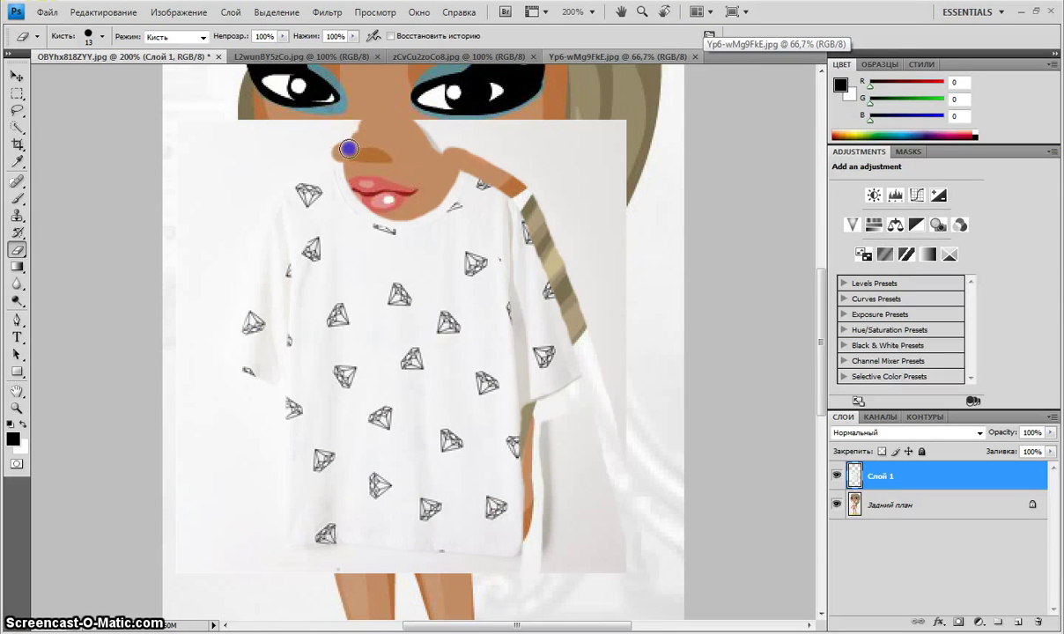
Erase a strip of background along the T-shirt's left-hand shoulder, sleeve and side, and beneath the bottom hem
left_click_drag(304, 163, 349, 150)
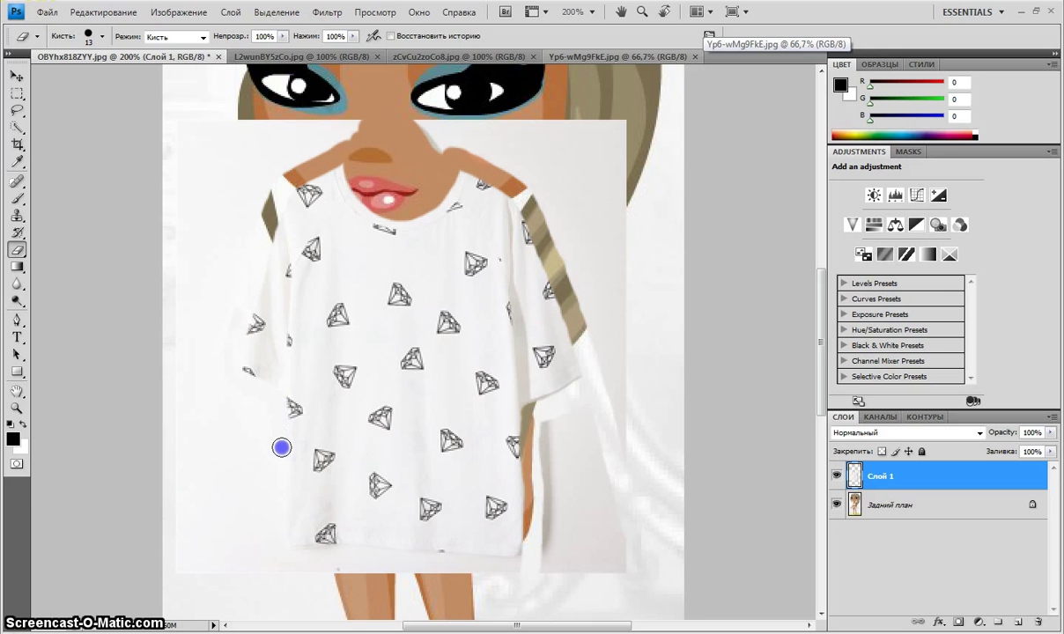
left_click_drag(281, 472, 282, 496)
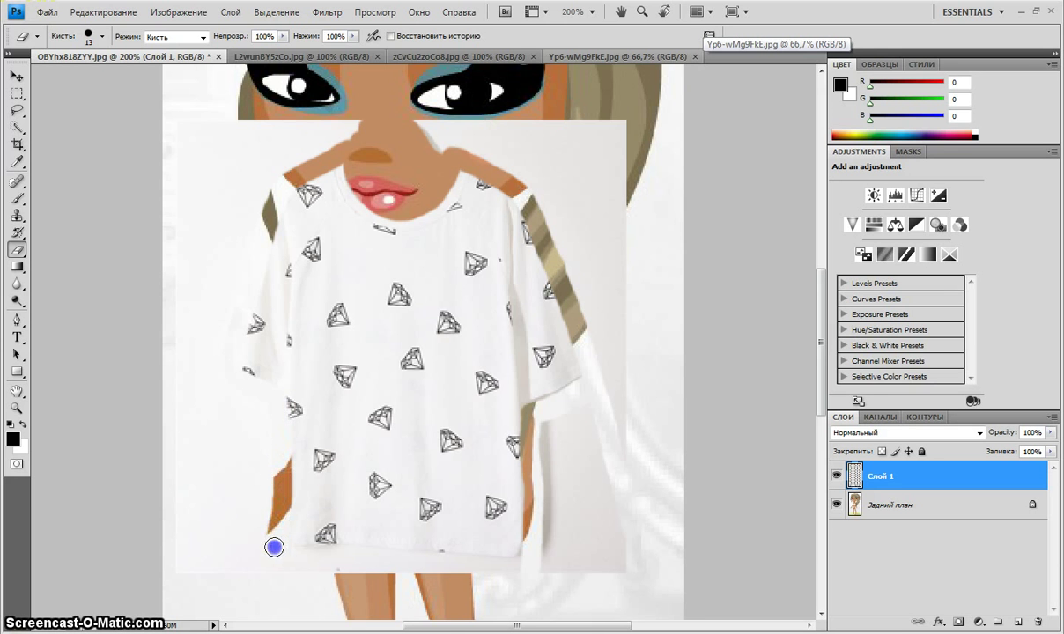
left_click_drag(274, 547, 278, 520)
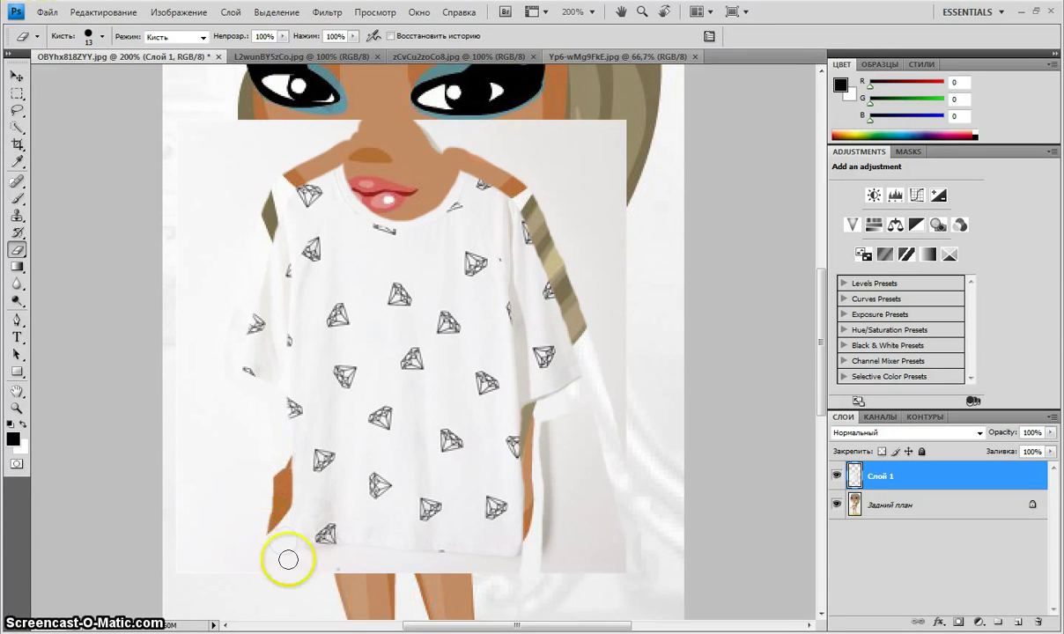
mouse_move(269, 543)
left_mouse_down()
mouse_move(274, 526)
mouse_move(283, 544)
left_mouse_up()
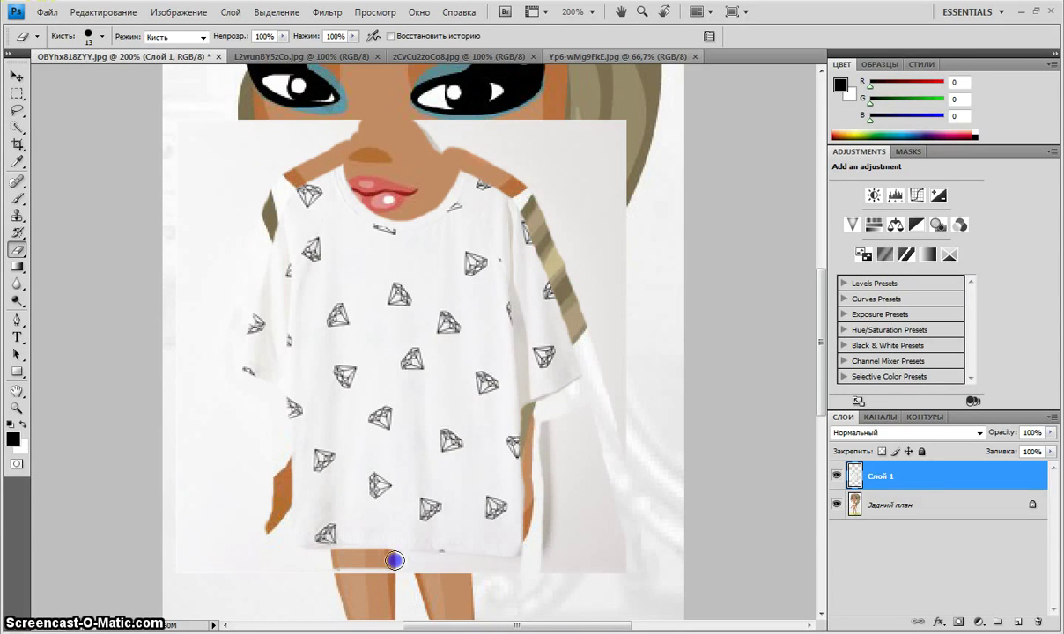
left_click_drag(416, 561, 442, 563)
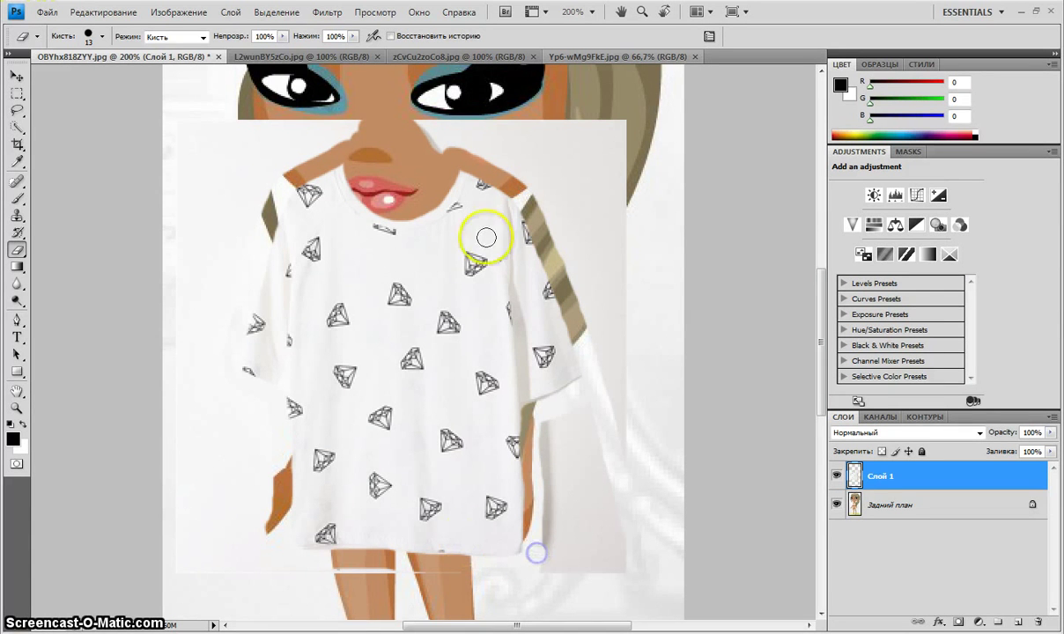
Enlarge the Eraser to 60 pixels and erase the remaining photo background around the T-shirt, exposing the doll's face, hair and hand
left_click(89, 37)
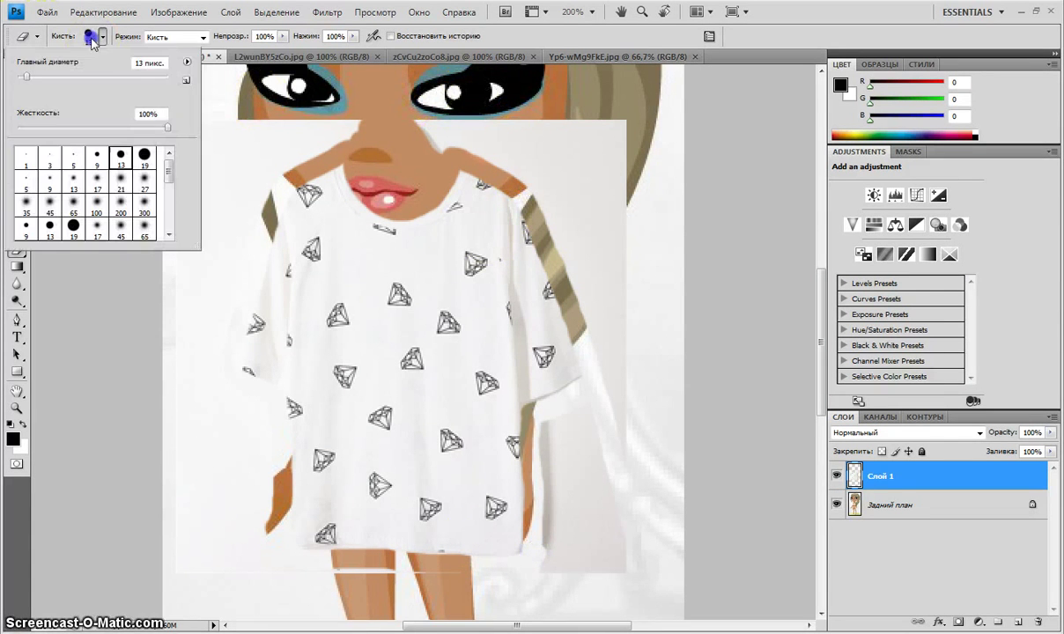
left_click_drag(27, 76, 66, 83)
left_click(609, 166)
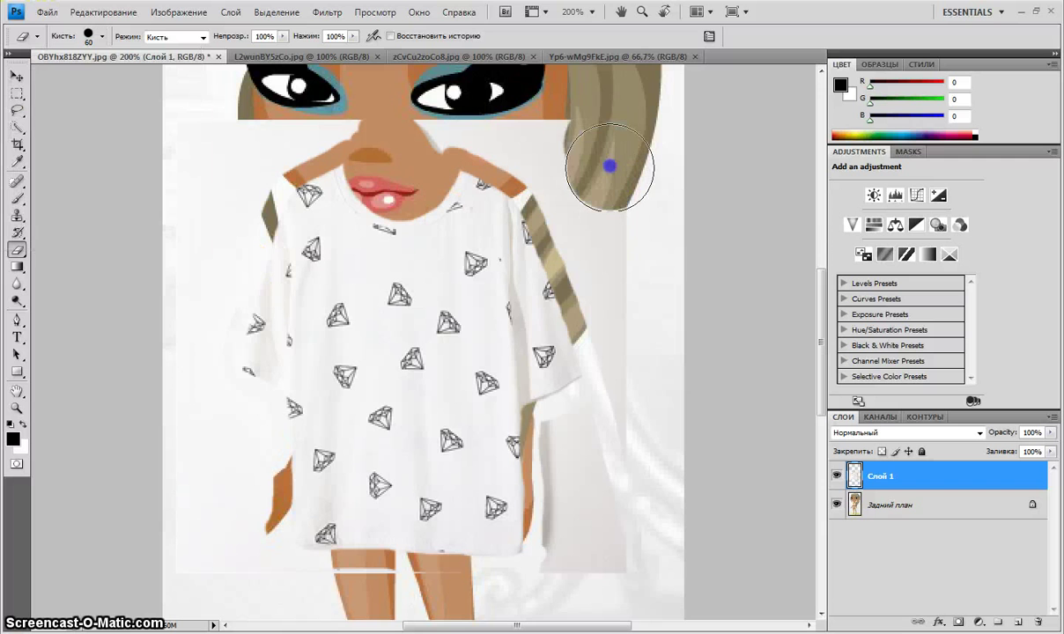
mouse_move(610, 165)
left_mouse_down()
mouse_move(589, 119)
mouse_move(520, 178)
mouse_move(451, 107)
mouse_move(560, 164)
mouse_move(593, 242)
mouse_move(618, 341)
mouse_move(624, 491)
mouse_move(600, 556)
mouse_move(579, 551)
mouse_move(582, 460)
mouse_move(572, 444)
mouse_move(591, 477)
mouse_move(573, 438)
mouse_move(581, 485)
mouse_move(556, 586)
mouse_move(521, 603)
mouse_move(335, 606)
mouse_move(194, 538)
mouse_move(183, 482)
left_mouse_up()
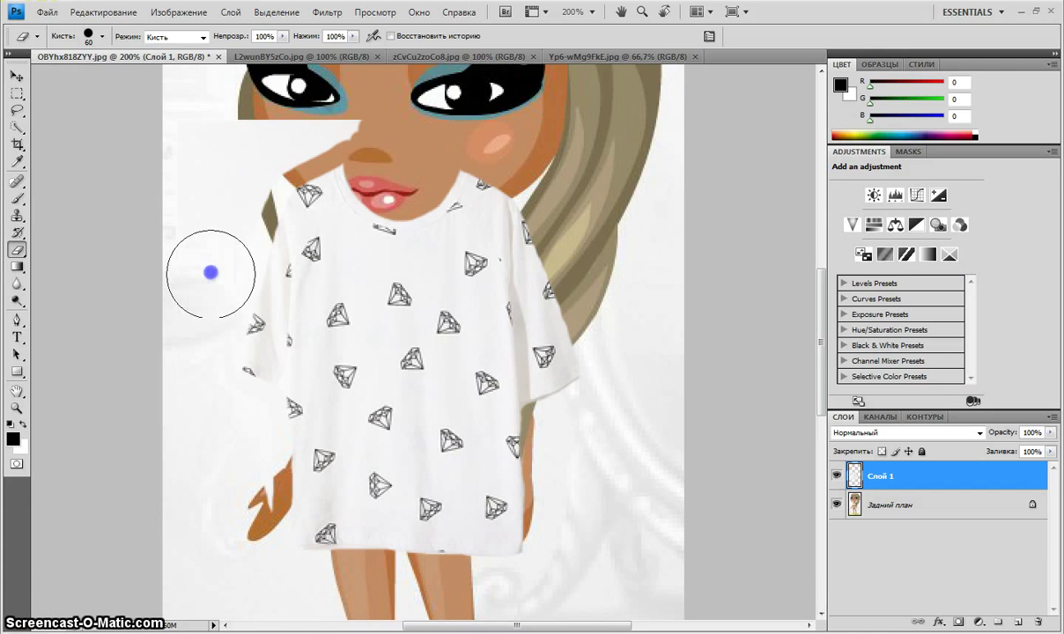
mouse_move(185, 239)
left_mouse_down()
mouse_move(228, 133)
mouse_move(287, 112)
mouse_move(337, 114)
mouse_move(277, 141)
left_mouse_up()
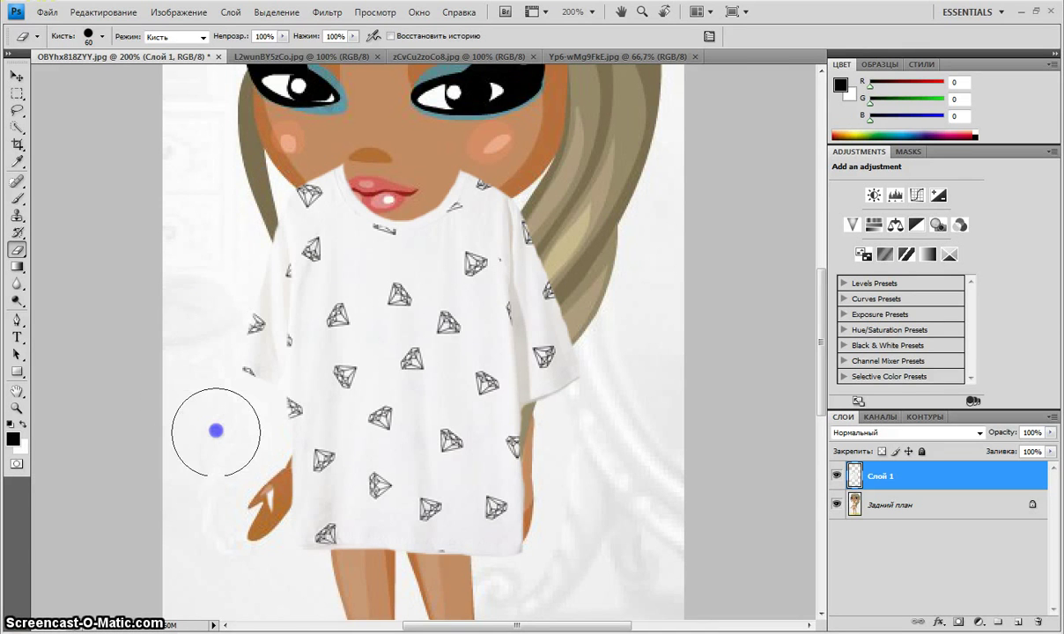
left_click_drag(216, 430, 237, 468)
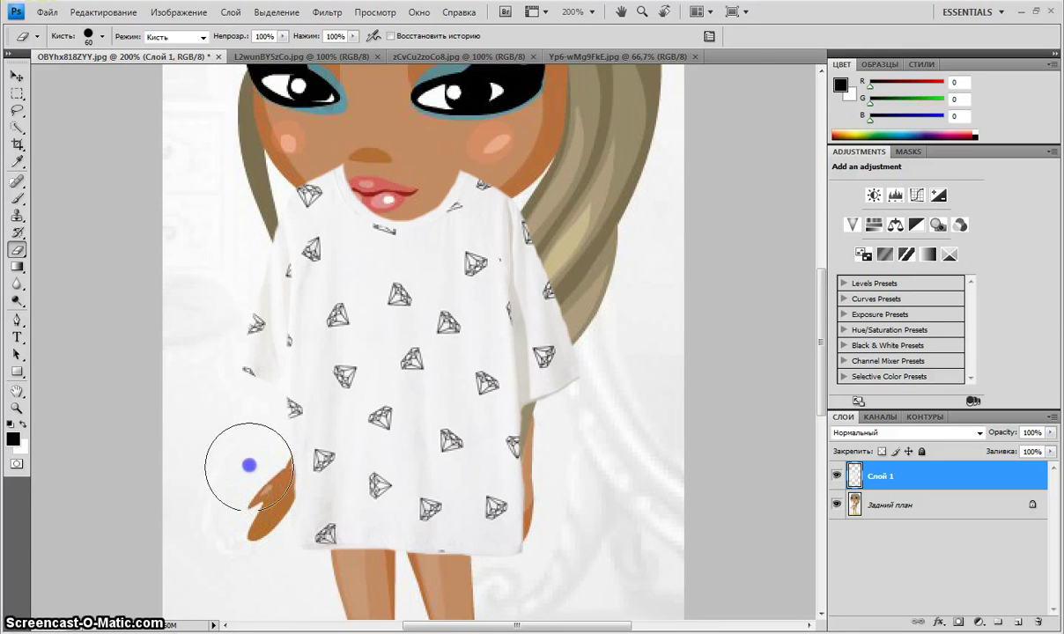
Shrink the T-shirt to about 58% width and 55% height with Free Transform and place it over the doll's torso
left_click(100, 11)
left_click(167, 274)
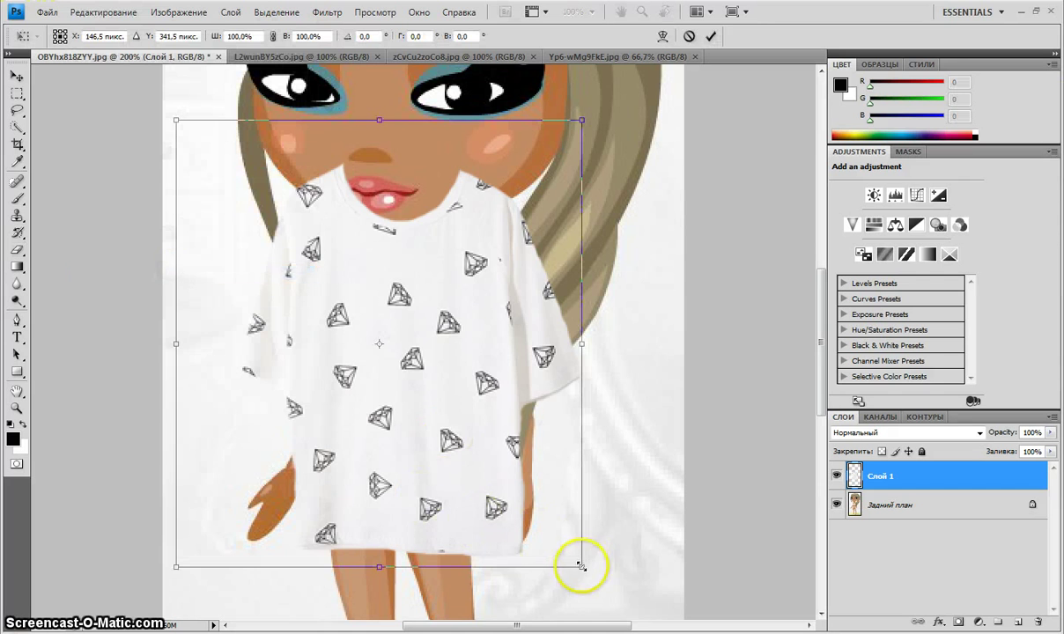
left_click_drag(581, 566, 422, 332)
left_click_drag(344, 286, 447, 406)
left_click_drag(505, 459, 525, 417)
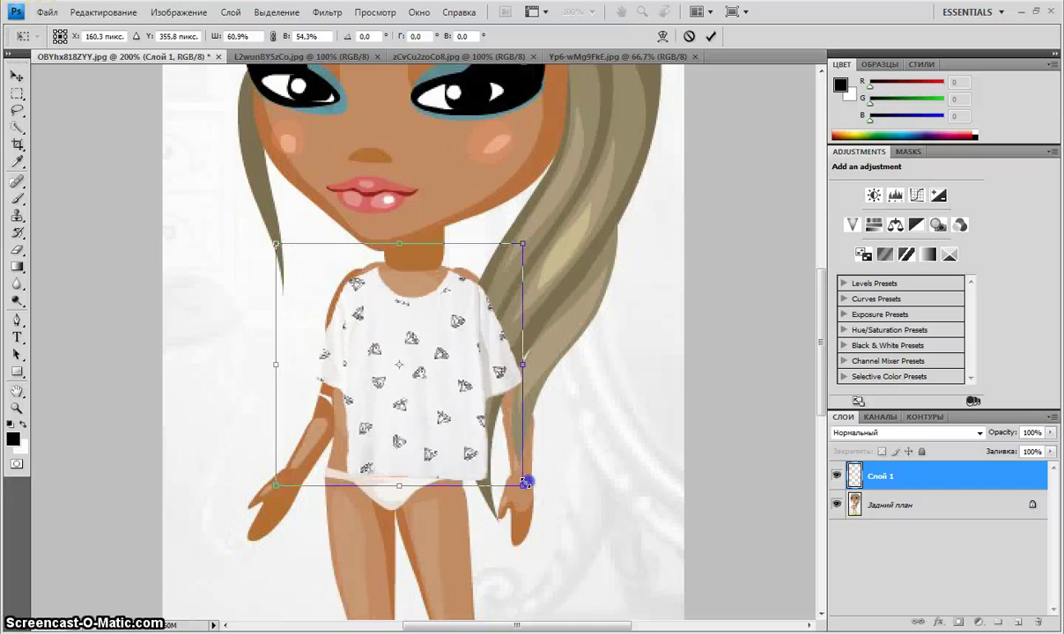
left_click_drag(458, 440, 475, 451)
left_click_drag(534, 470, 545, 476)
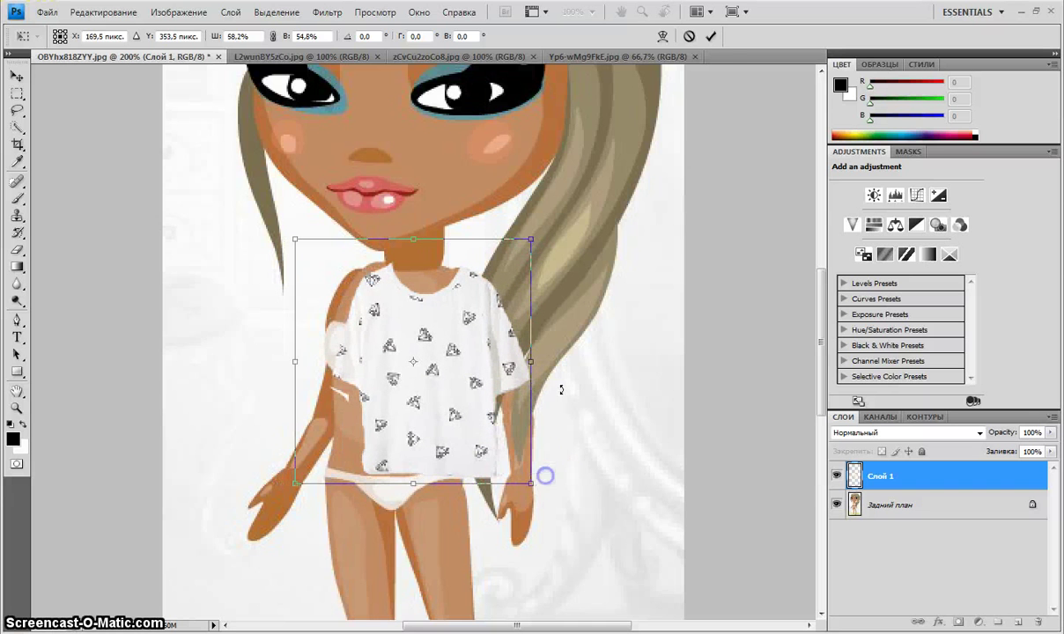
left_click(710, 36)
key("e")
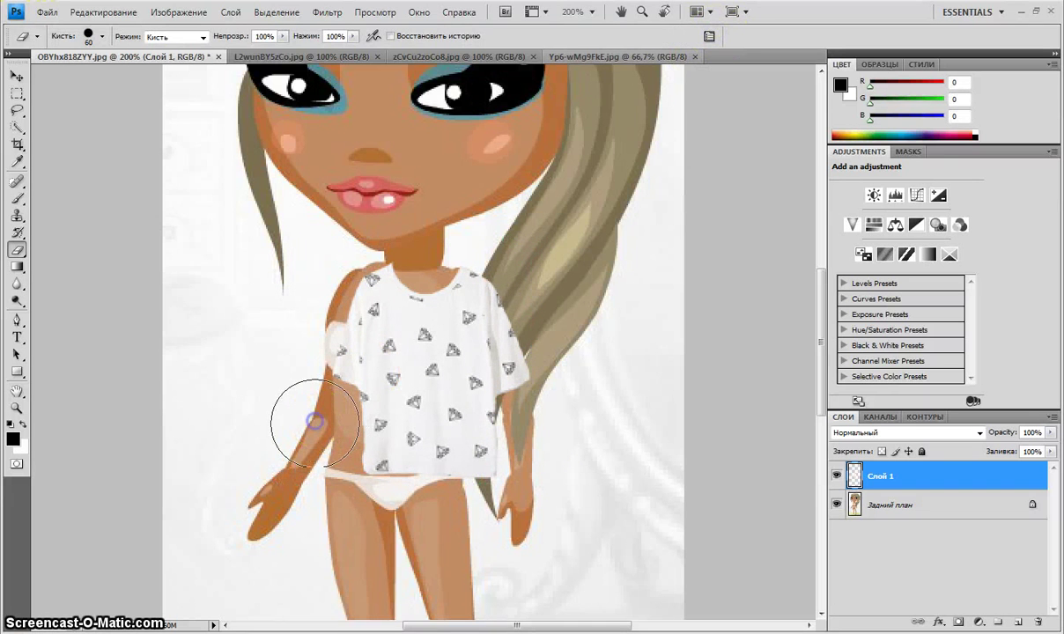
Widen the T-shirt to about 107% and reduce its height to about 99% with Free Transform so it covers both shoulders
left_click(97, 12)
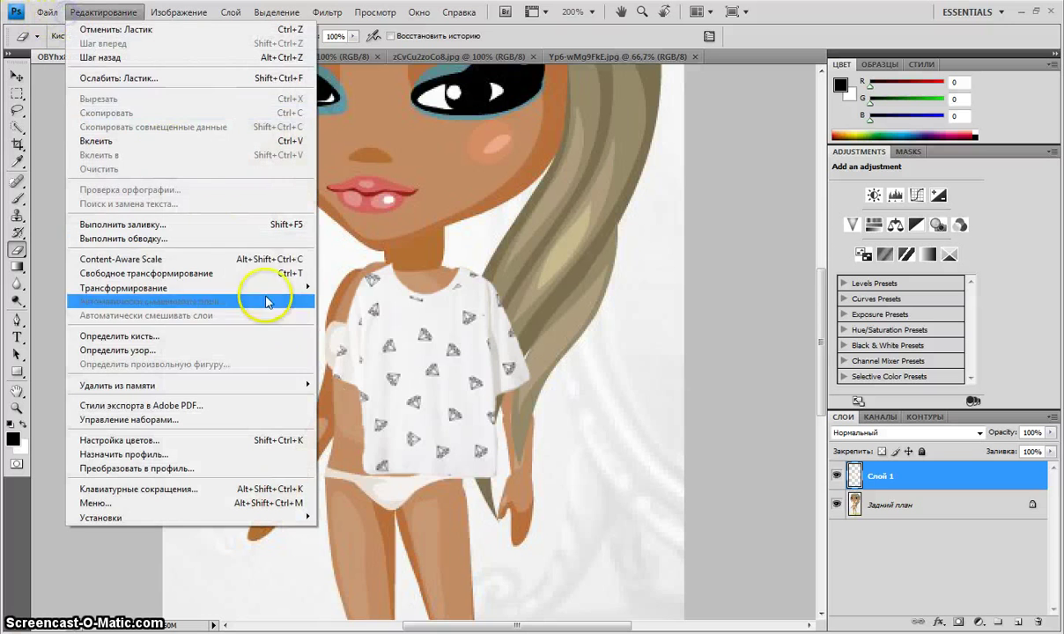
left_click(243, 274)
left_click_drag(403, 430, 375, 422)
mouse_move(503, 361)
left_mouse_down()
mouse_move(514, 365)
mouse_move(485, 366)
left_mouse_up()
left_click_drag(411, 256, 411, 261)
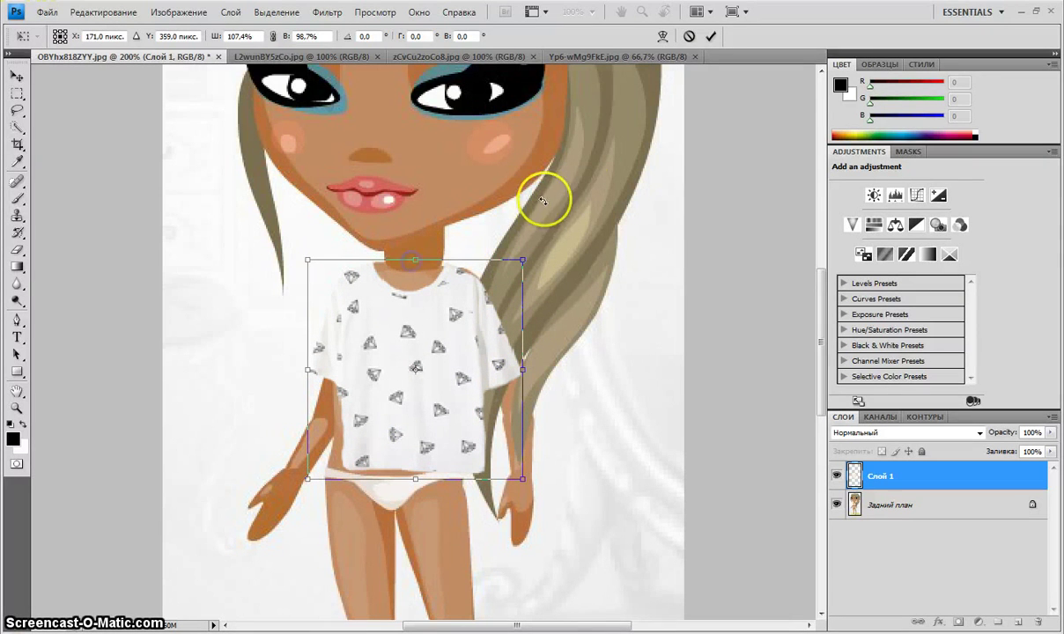
left_click(709, 38)
key("e")
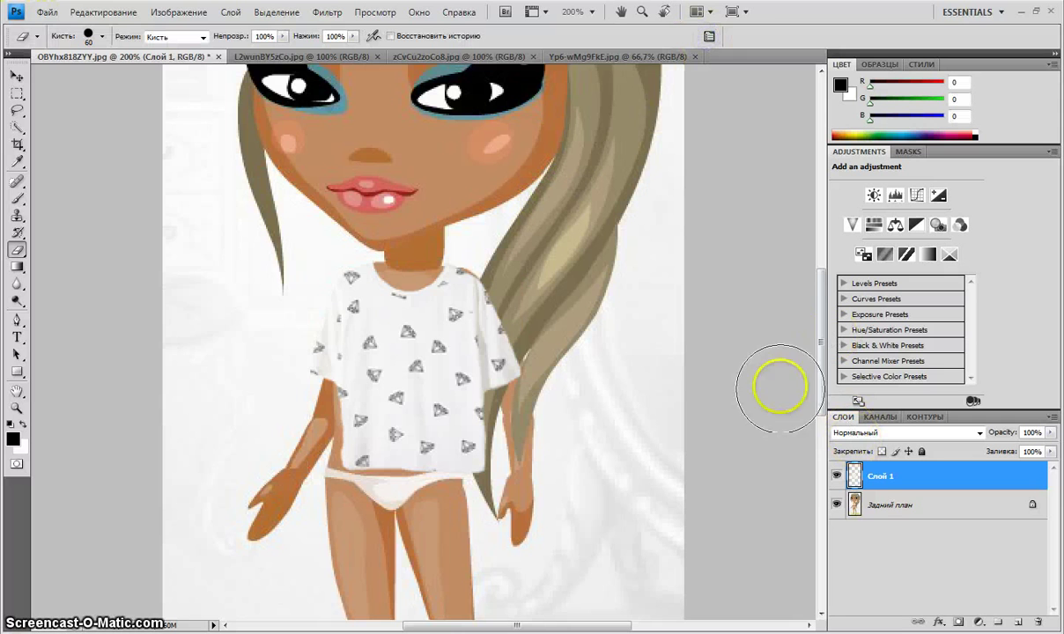
scroll(325, 405, "down", 1)
key("ctrl+alt+z")
key("ctrl+alt+z")
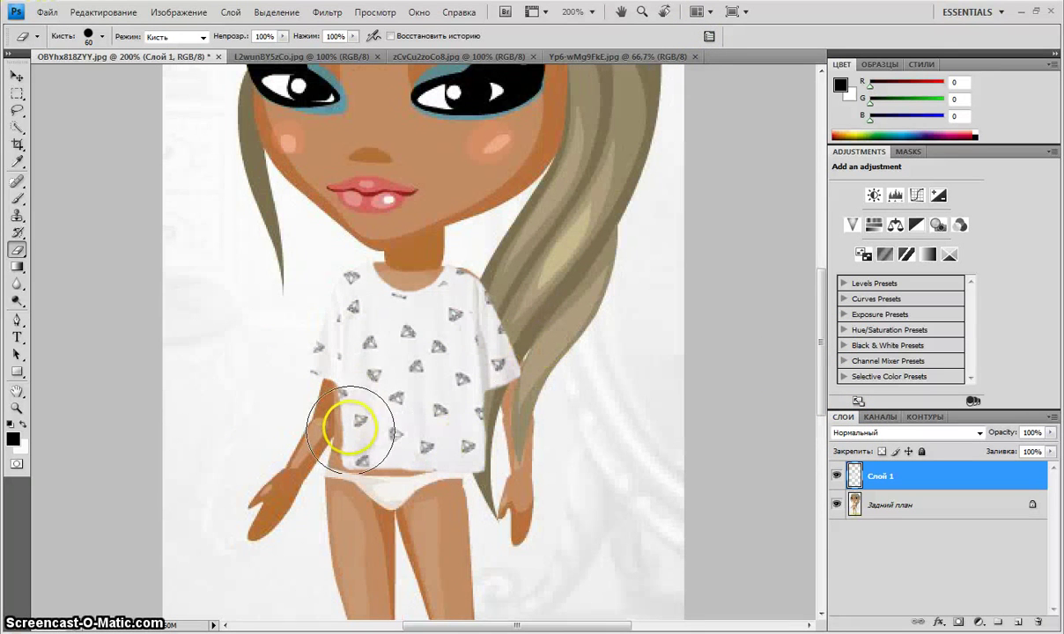
Rotate the T-shirt 1.5° with Free Transform and shift it slightly toward the doll's left-hand shoulder
left_click(126, 14)
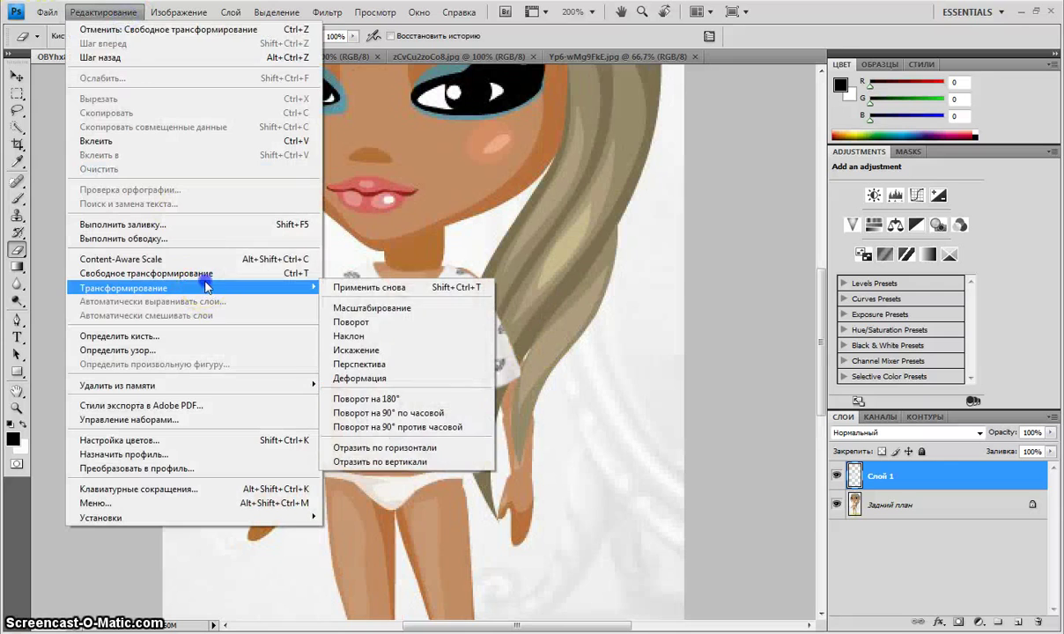
left_click(267, 274)
left_click_drag(509, 239, 528, 225)
left_click_drag(494, 338, 480, 351)
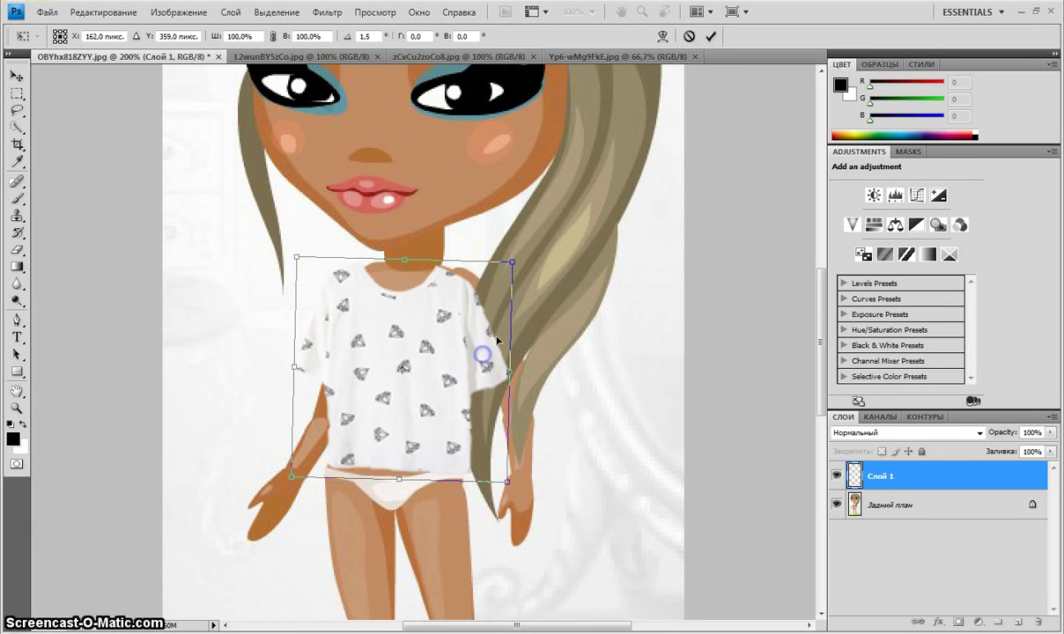
left_click(709, 36)
key("e")
Select the whole canvas on the T-shirt layer, copy the T-shirt and remove the selection
left_click(17, 127)
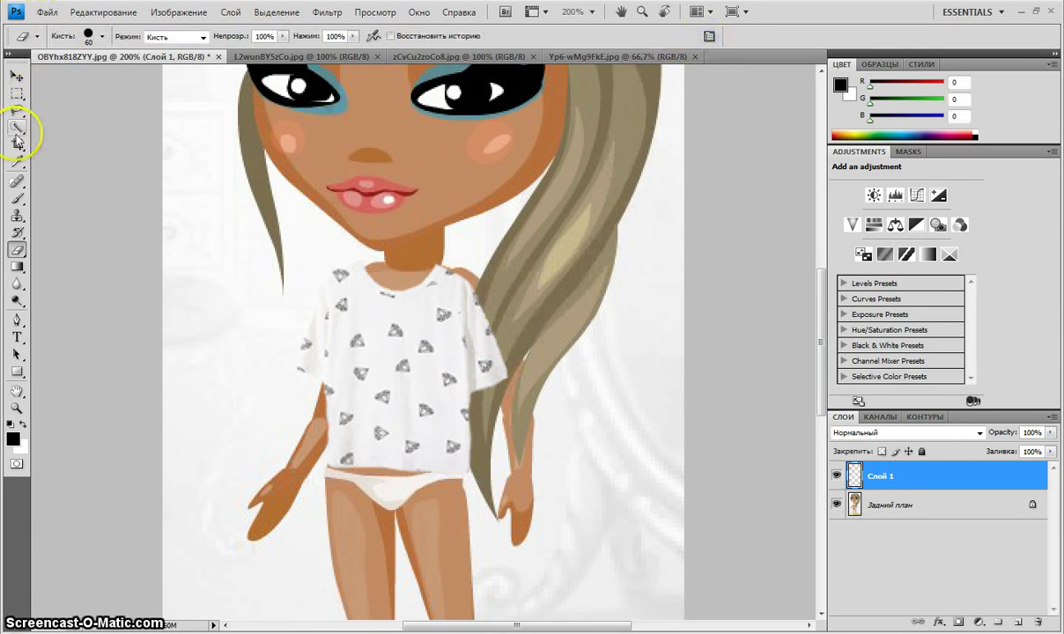
mouse_move(399, 264)
left_mouse_down()
mouse_move(396, 355)
mouse_move(362, 359)
left_mouse_up()
key("ctrl+a")
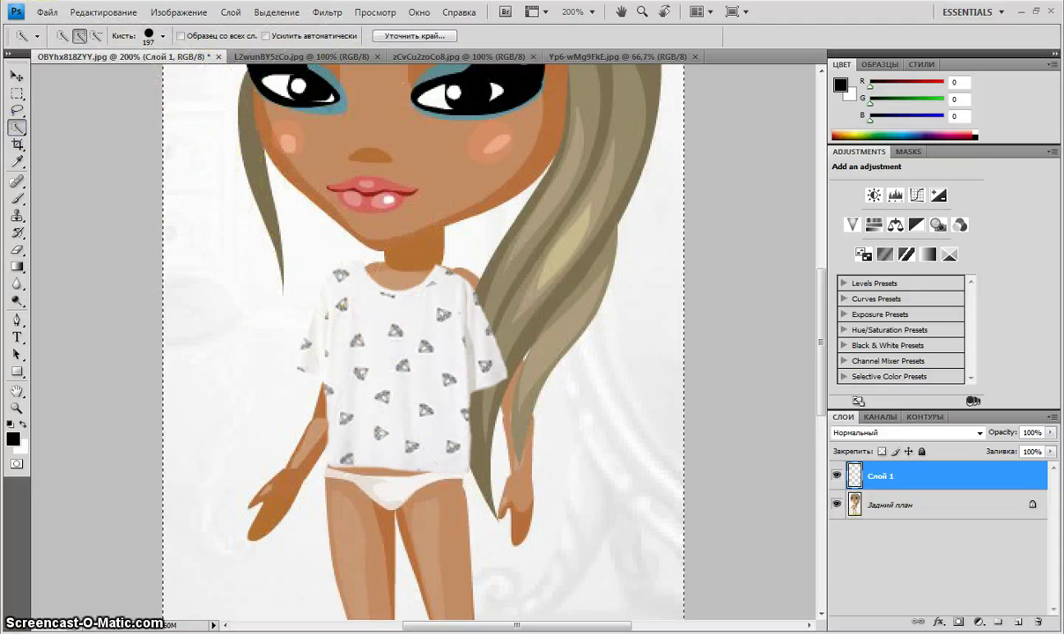
left_click(103, 12)
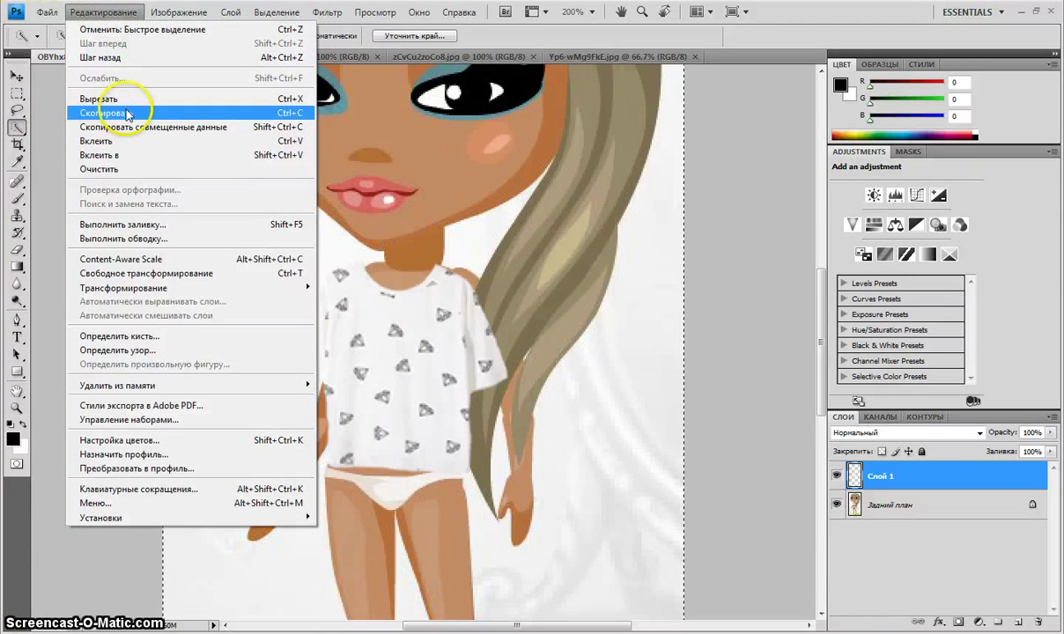
left_click(126, 113)
left_click(103, 11)
left_click(95, 34)
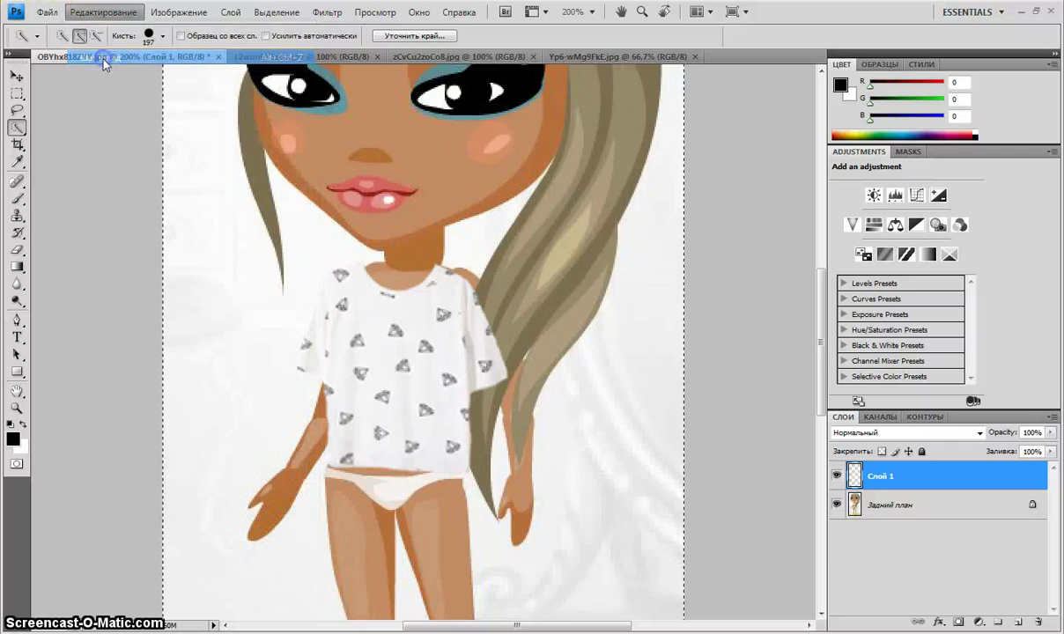
Create a new 146 × 150 pixel RGB document with a transparent background
left_click(47, 11)
left_click(51, 31)
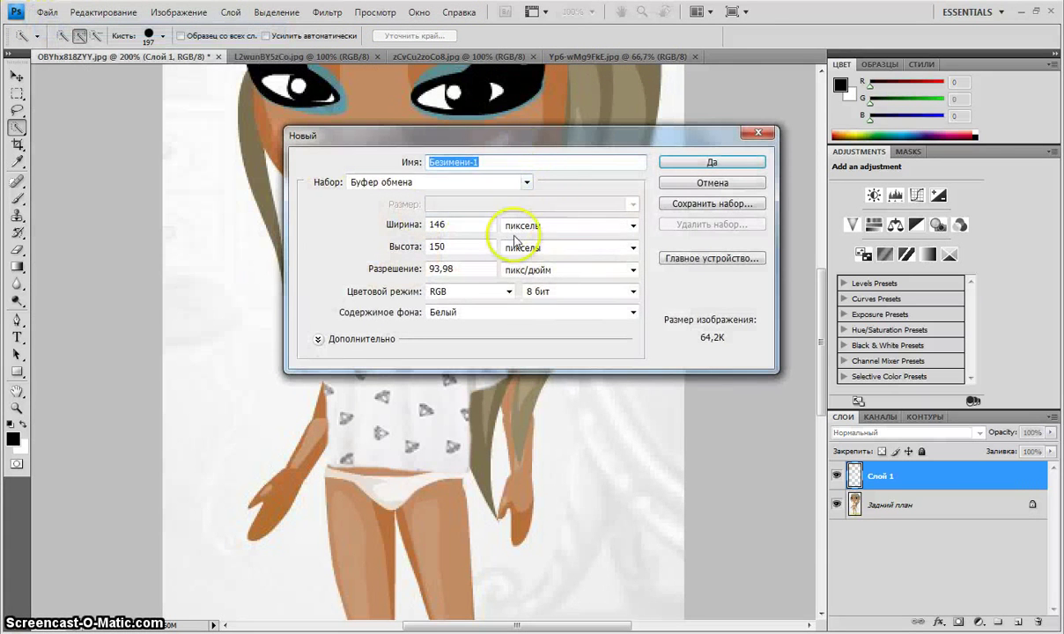
left_click(499, 310)
left_click(476, 350)
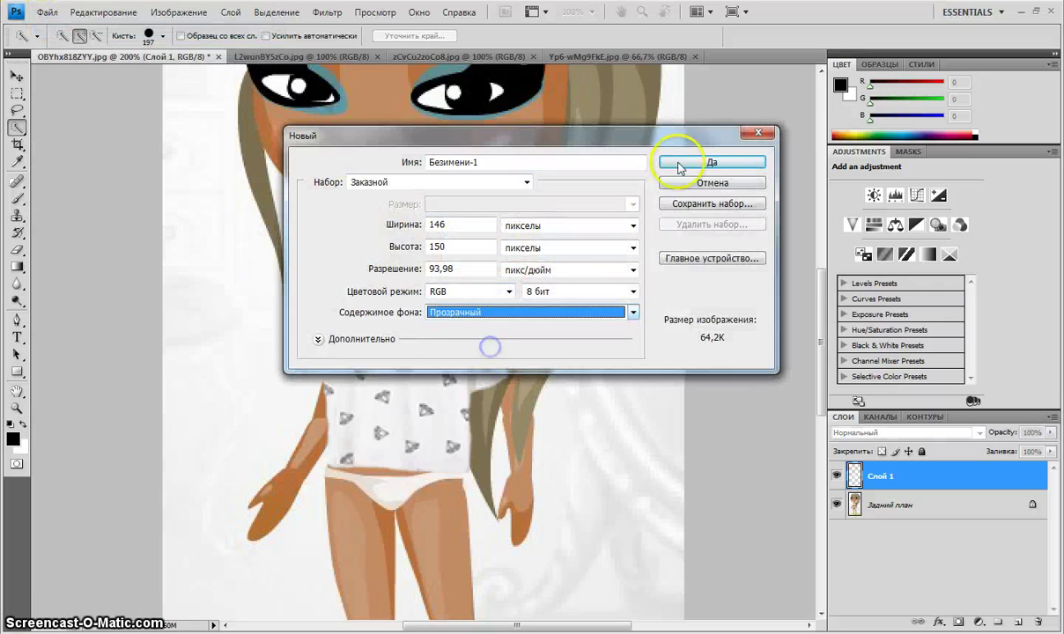
left_click(685, 162)
Paste the copied T-shirt into the new document and view it at 200%
left_click(46, 13)
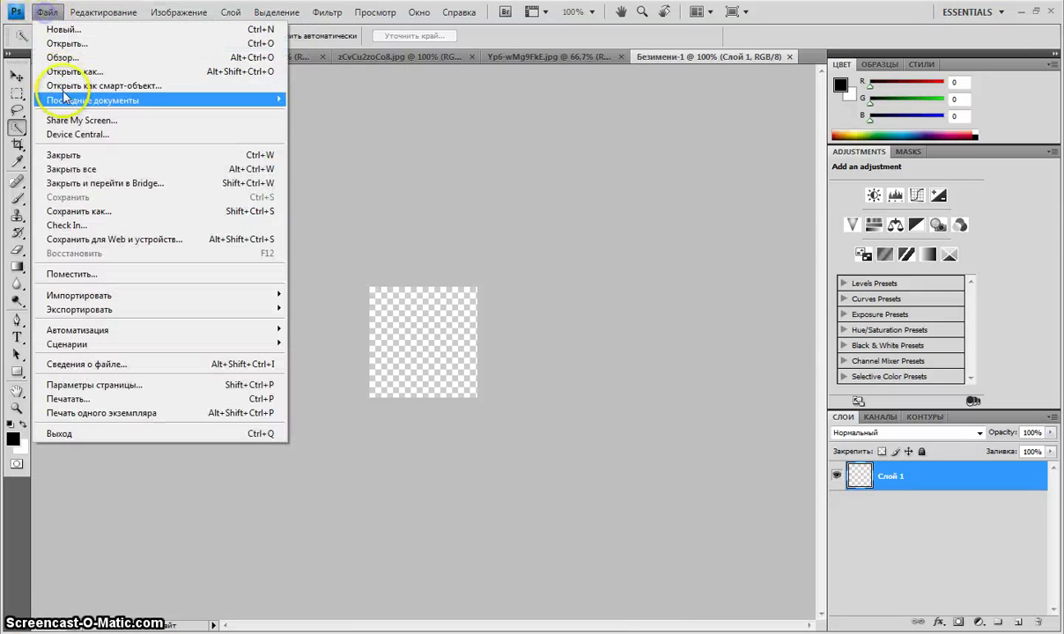
mouse_move(101, 12)
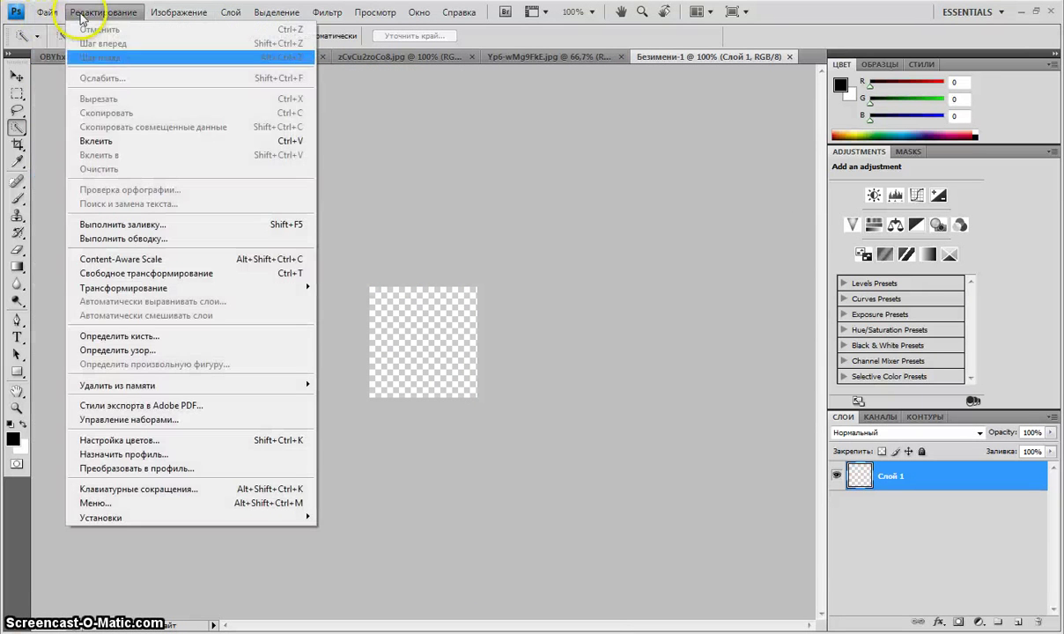
left_click(104, 142)
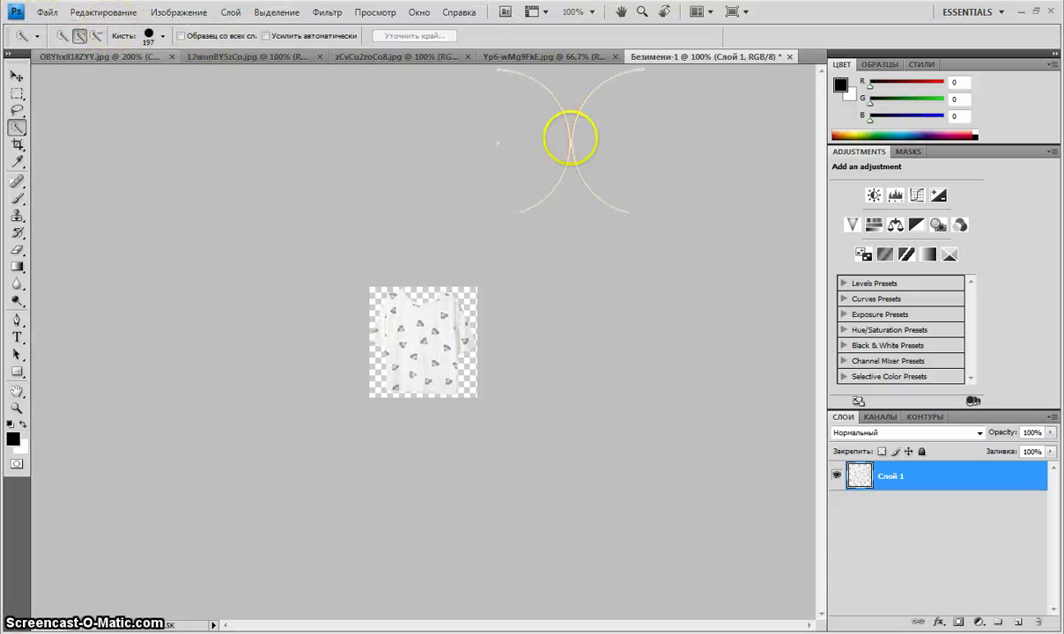
left_click(591, 12)
left_click(591, 80)
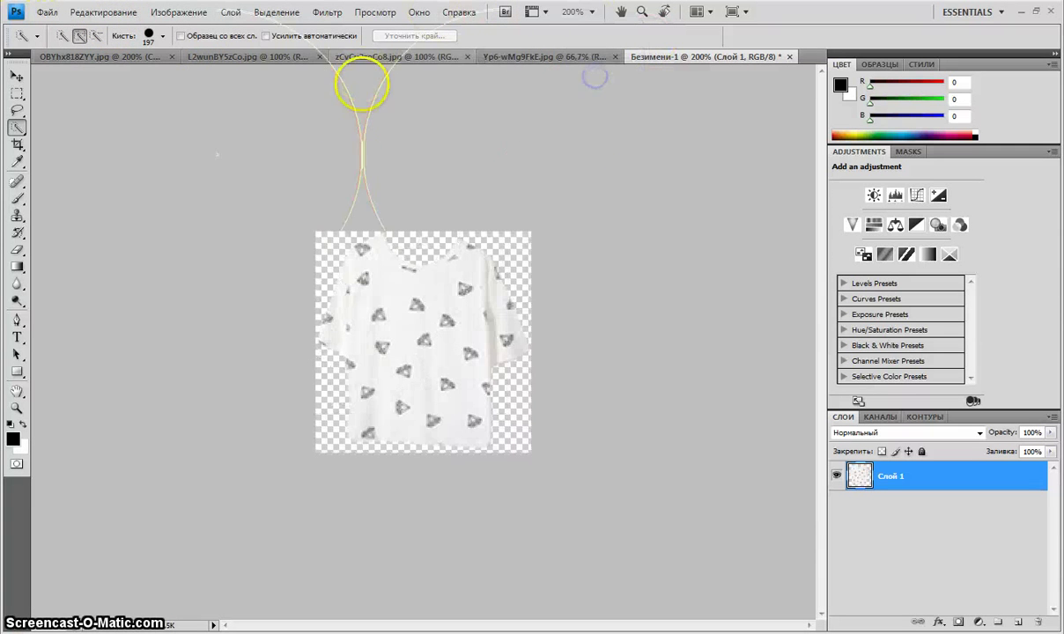
Erase both sleeves of the T-shirt in the doll document OBYhx818ZYY.jpg with a 19-pixel Eraser
left_click(117, 59)
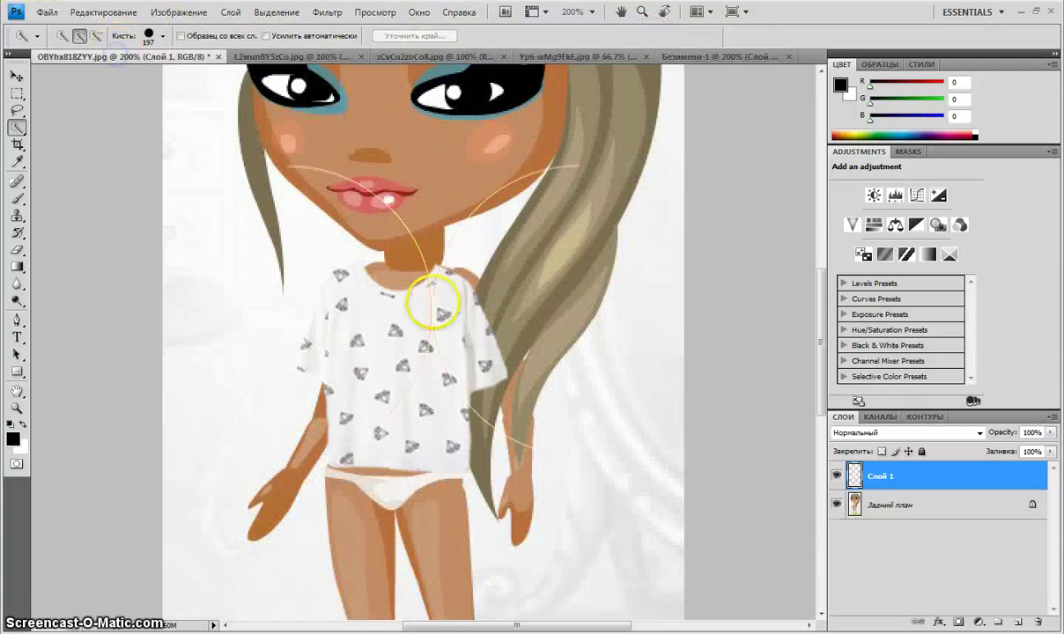
left_click(17, 249)
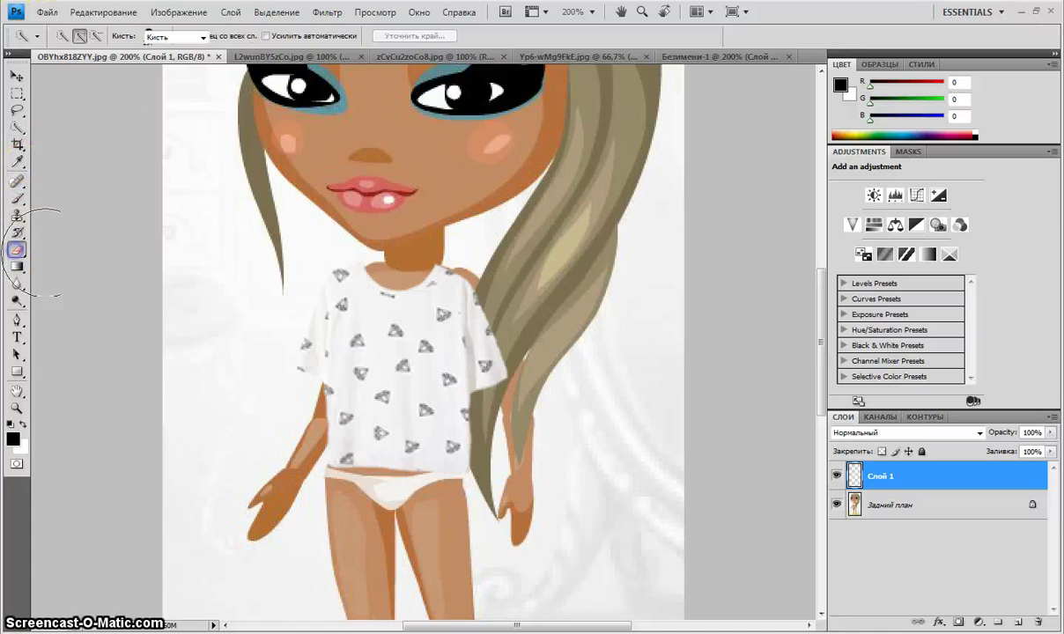
left_click(90, 36)
left_click(144, 159)
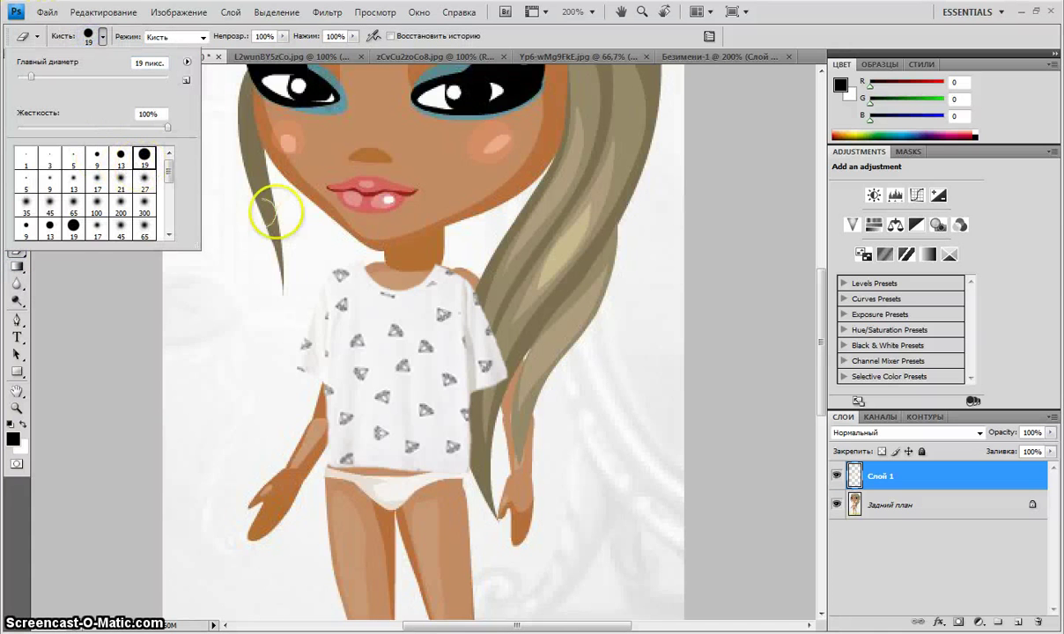
left_click(466, 262)
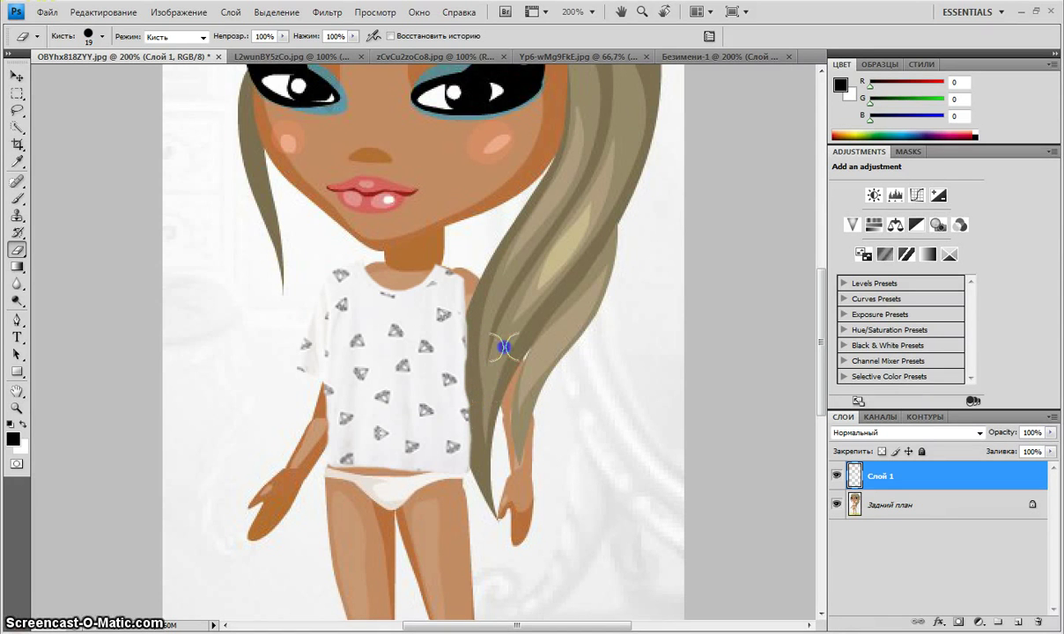
mouse_move(421, 232)
left_mouse_down()
mouse_move(286, 269)
mouse_move(320, 245)
mouse_move(307, 273)
left_mouse_up()
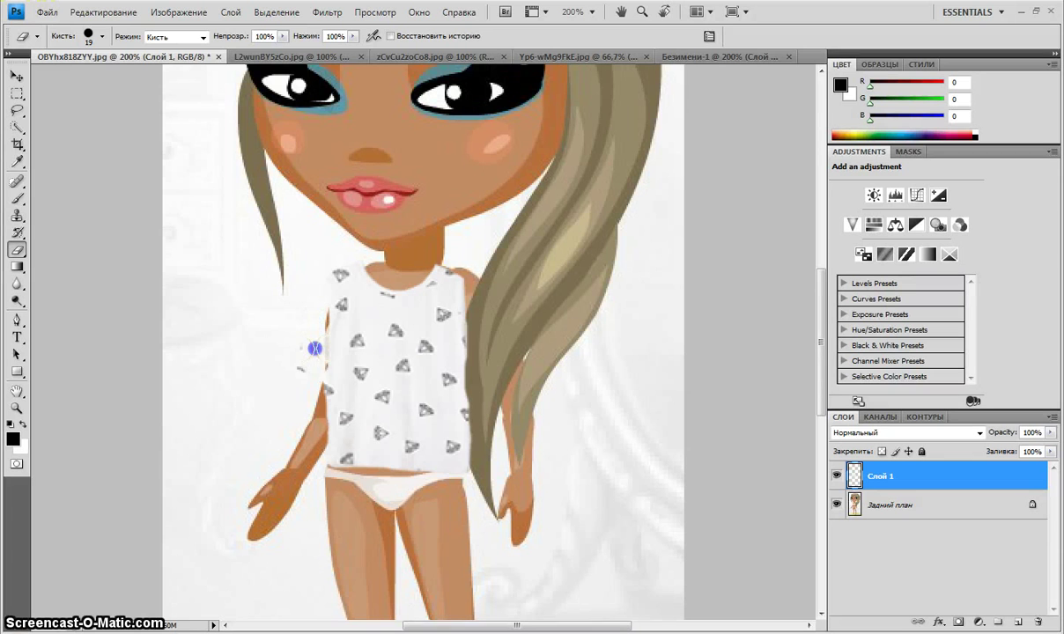
left_click_drag(313, 371, 303, 402)
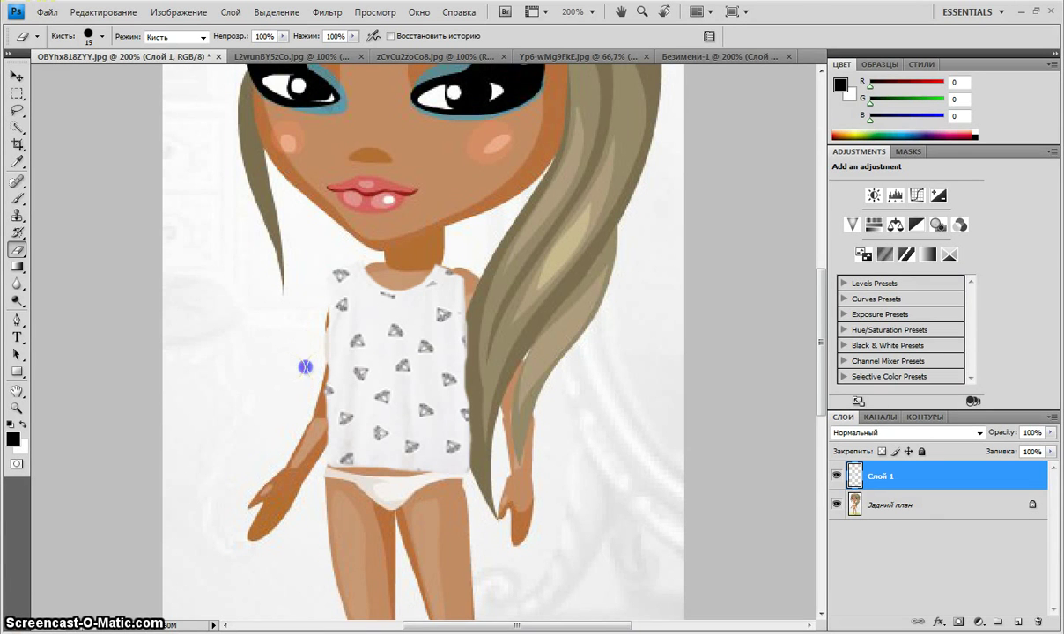
Fit the sleeveless shirt to the torso with Free Transform: about 91.4% width, 96.7% height and 1.5° rotation
left_click(88, 12)
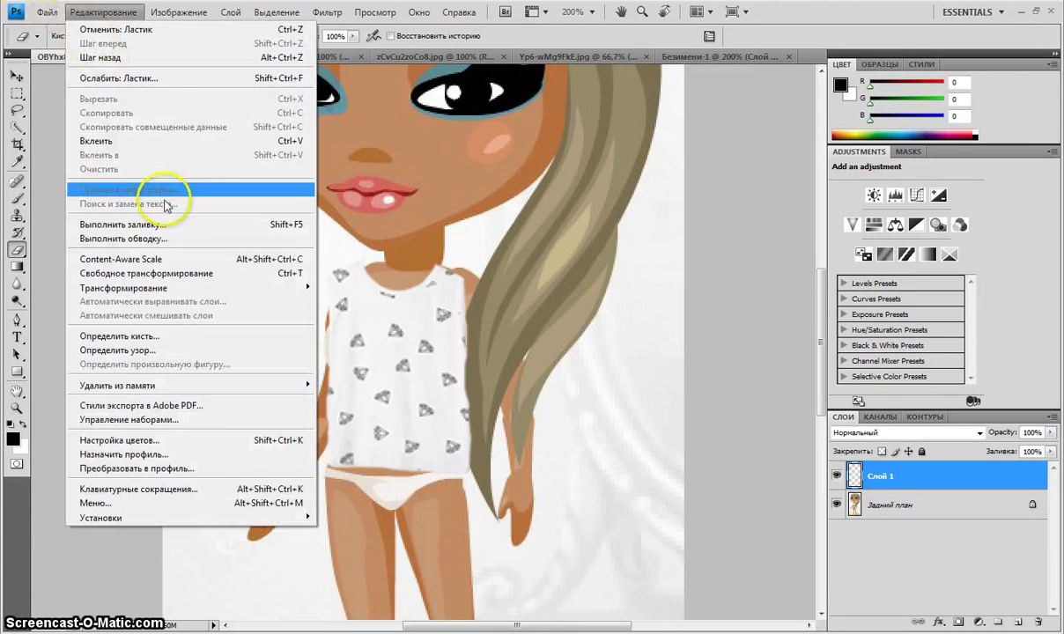
left_click(200, 275)
left_click_drag(313, 261, 317, 266)
mouse_move(385, 332)
left_mouse_down()
mouse_move(391, 344)
mouse_move(392, 334)
left_mouse_up()
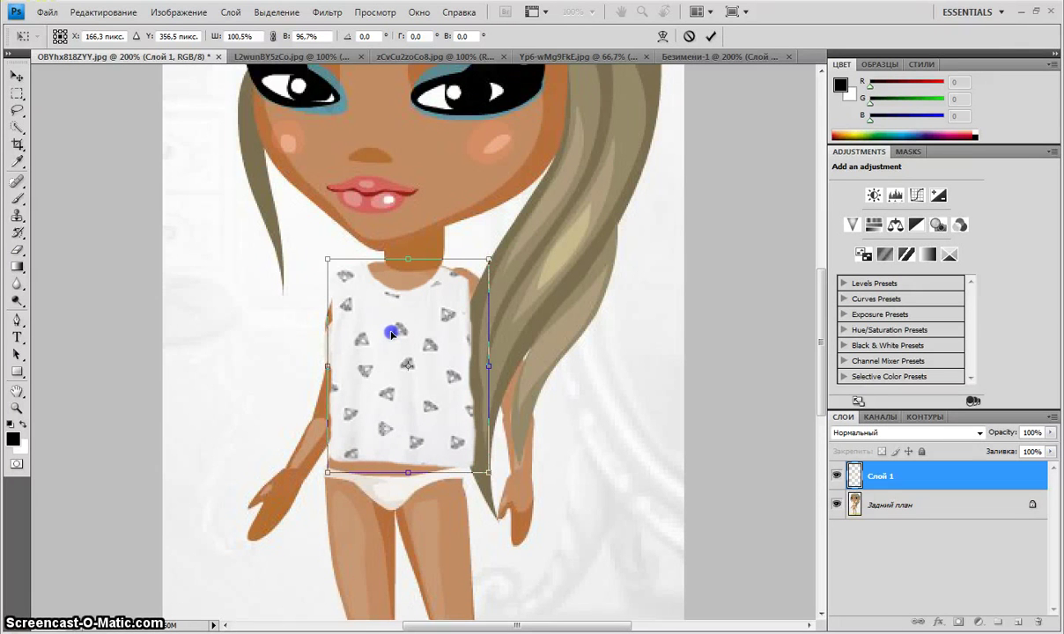
left_click_drag(462, 167, 464, 166)
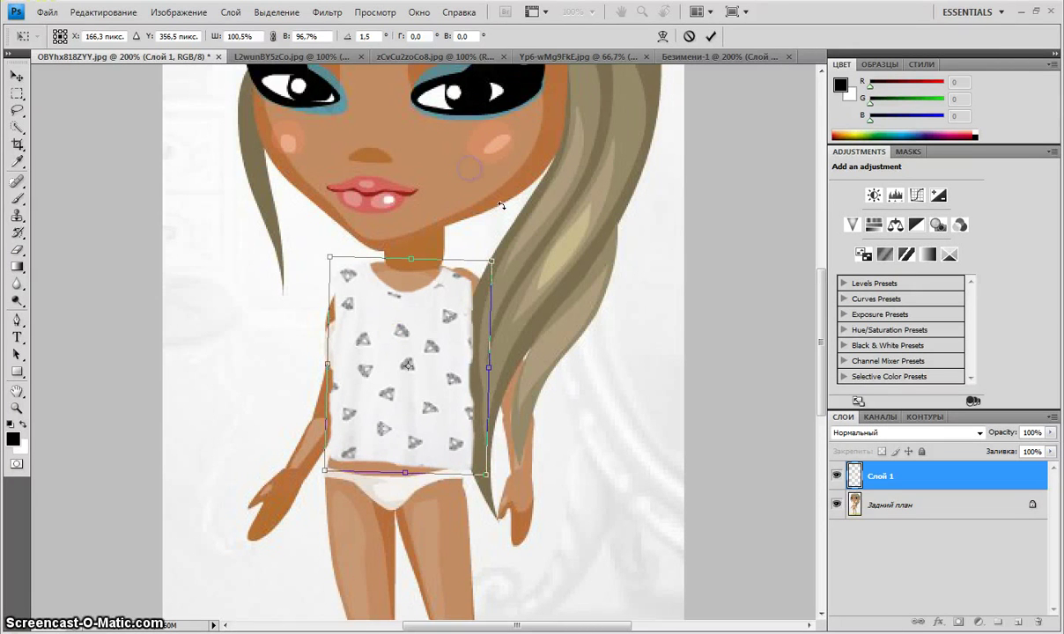
left_click_drag(491, 332, 476, 363)
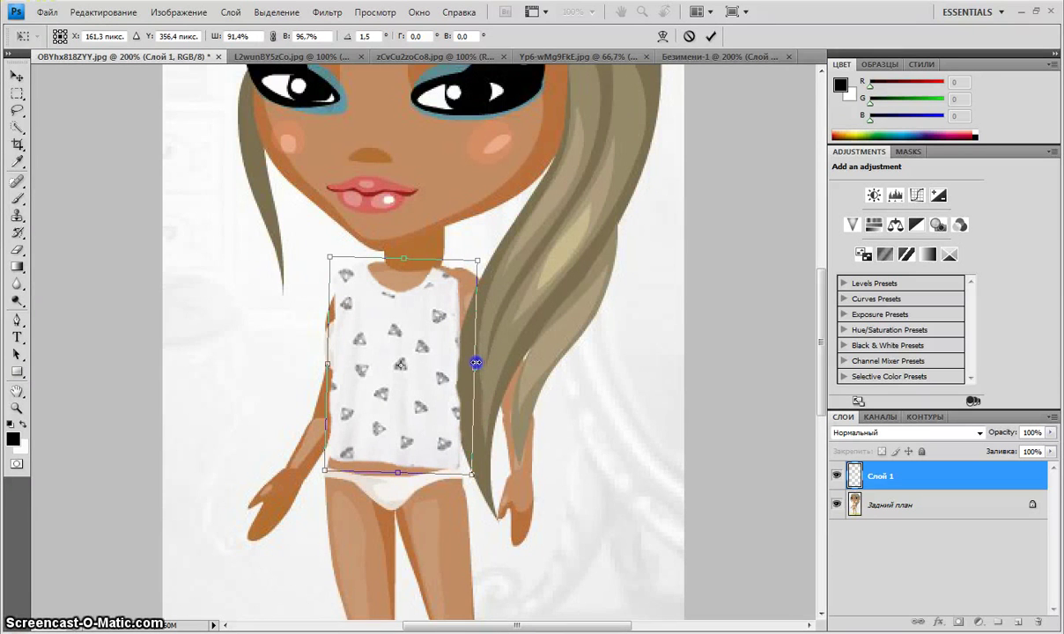
left_click(707, 37)
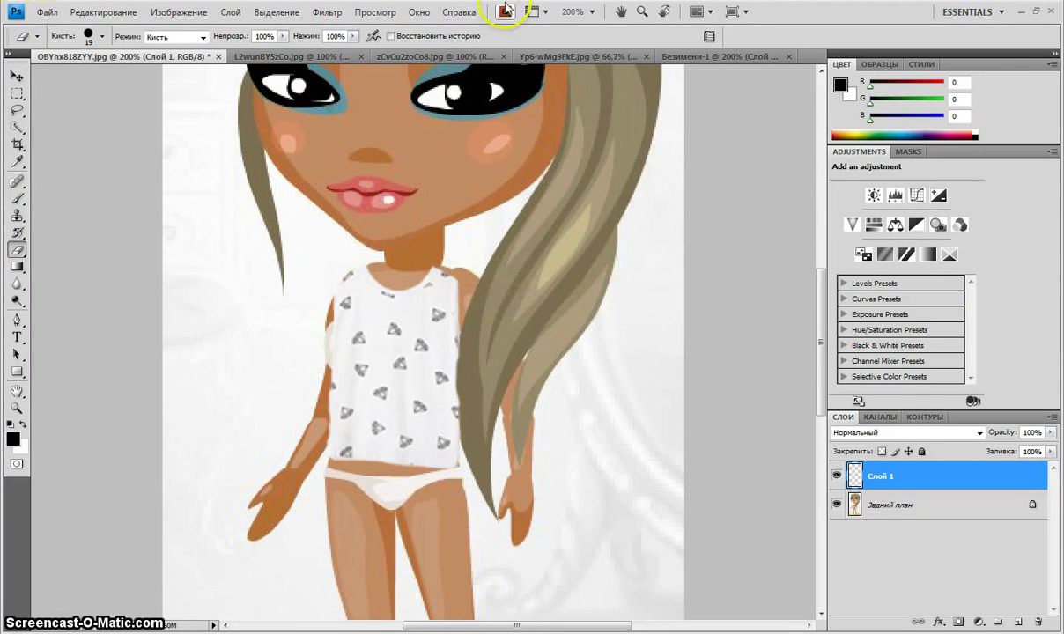
Select the right-hand sleeve of the T-shirt copy in the new document with a 22-pixel Quick Selection brush and copy it
left_click(670, 55)
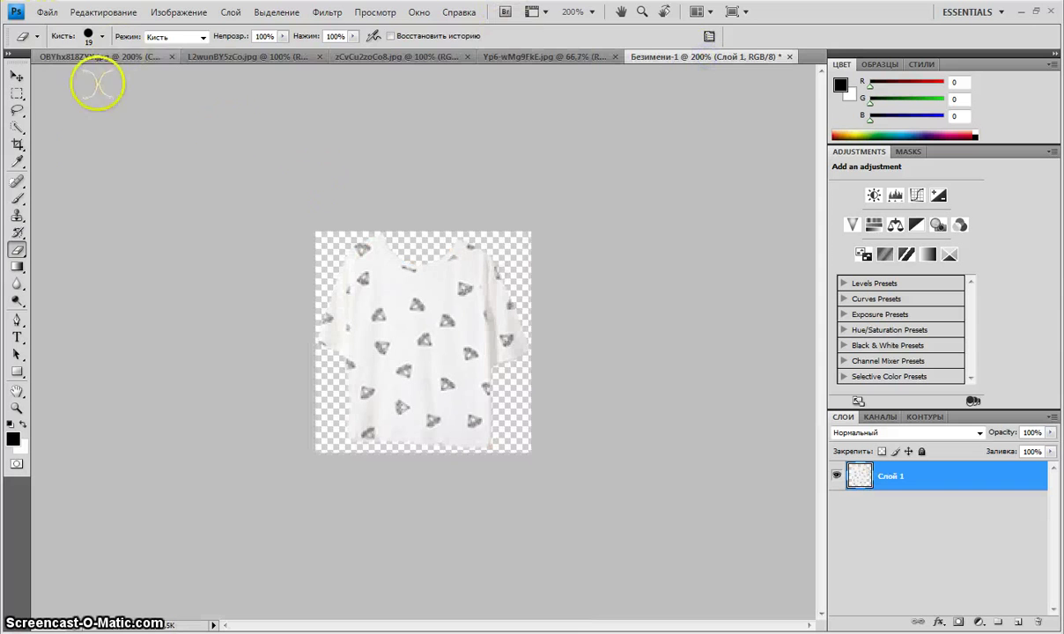
left_click(16, 126)
left_click(149, 37)
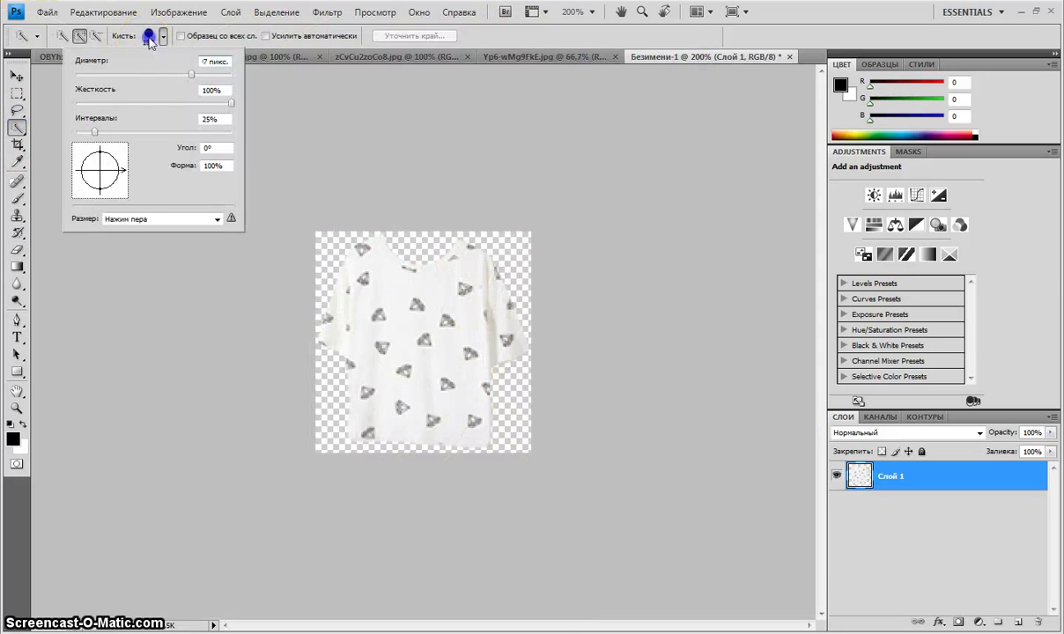
left_click_drag(529, 347, 513, 341)
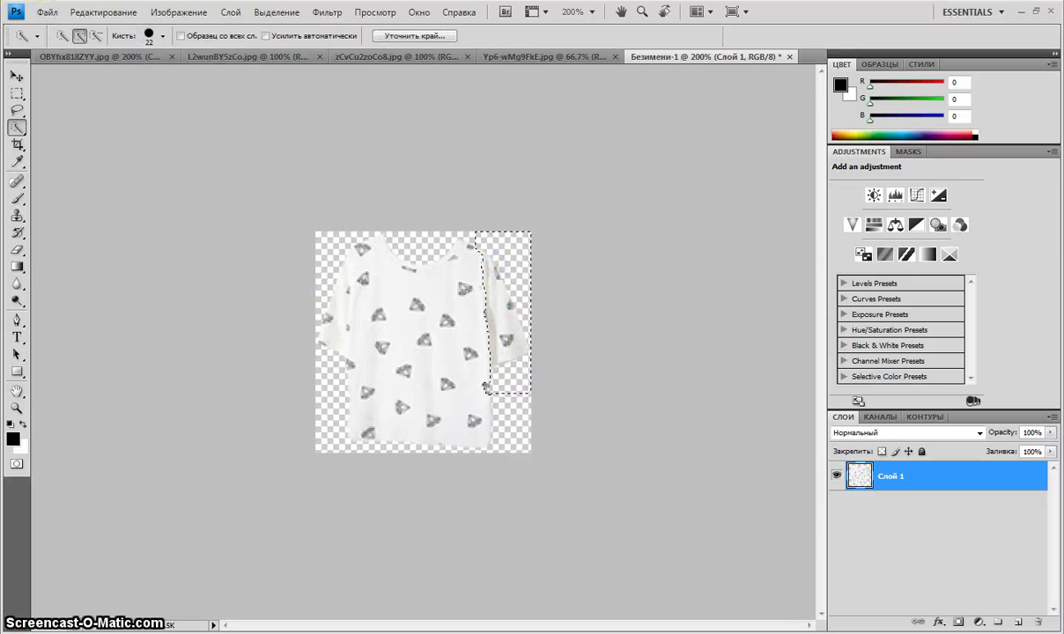
left_click(103, 12)
left_click(123, 113)
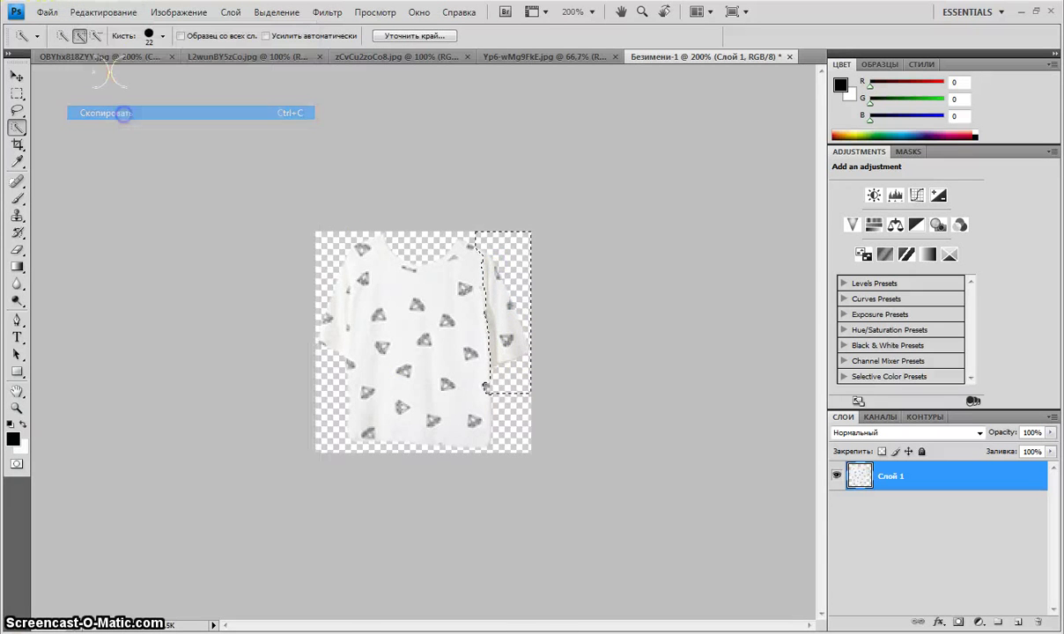
left_click(105, 56)
left_click(104, 12)
left_click(154, 139)
left_click(103, 11)
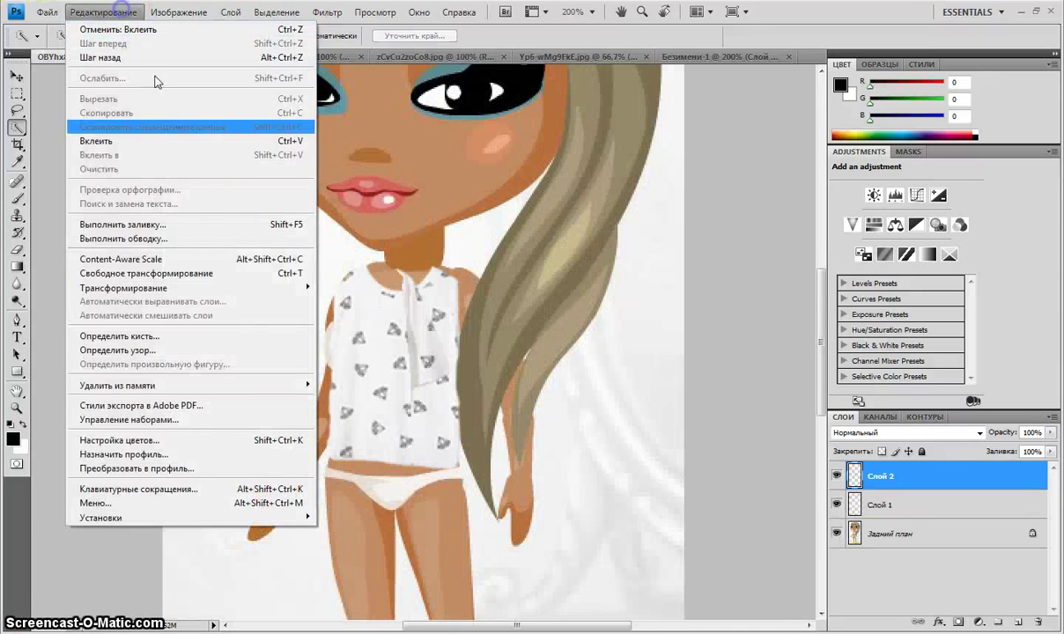
left_click(261, 266)
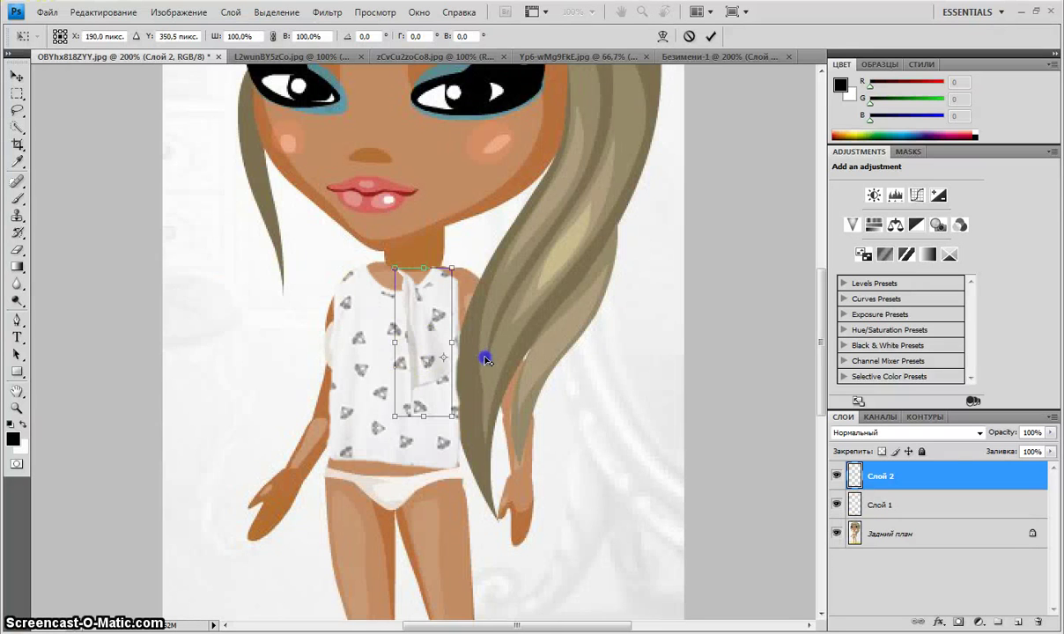
left_click_drag(427, 379, 487, 372)
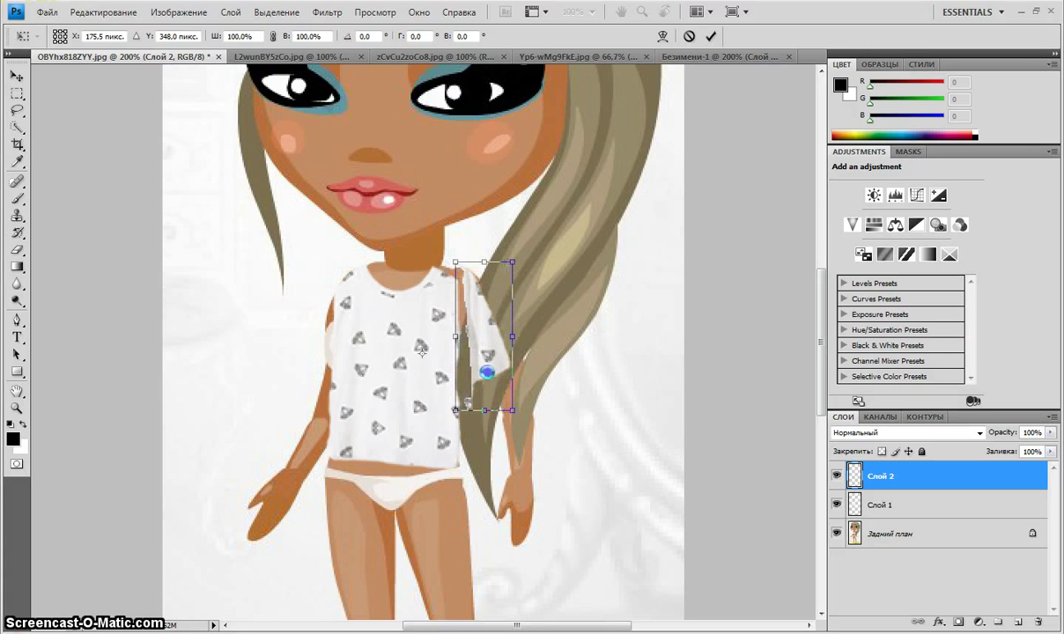
left_click(687, 36)
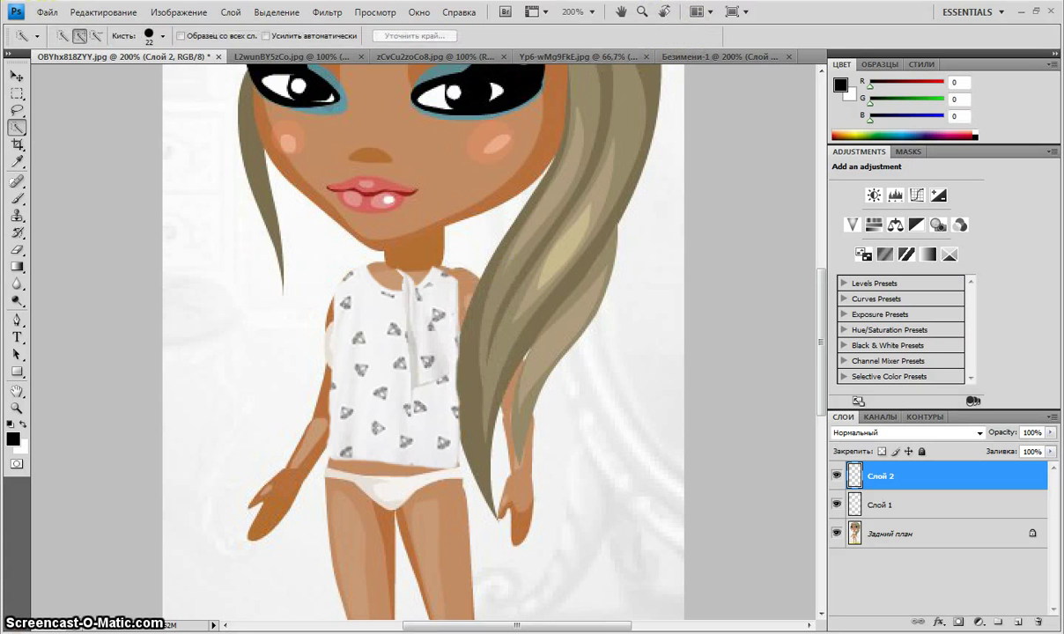
left_click(103, 11)
left_click(123, 58)
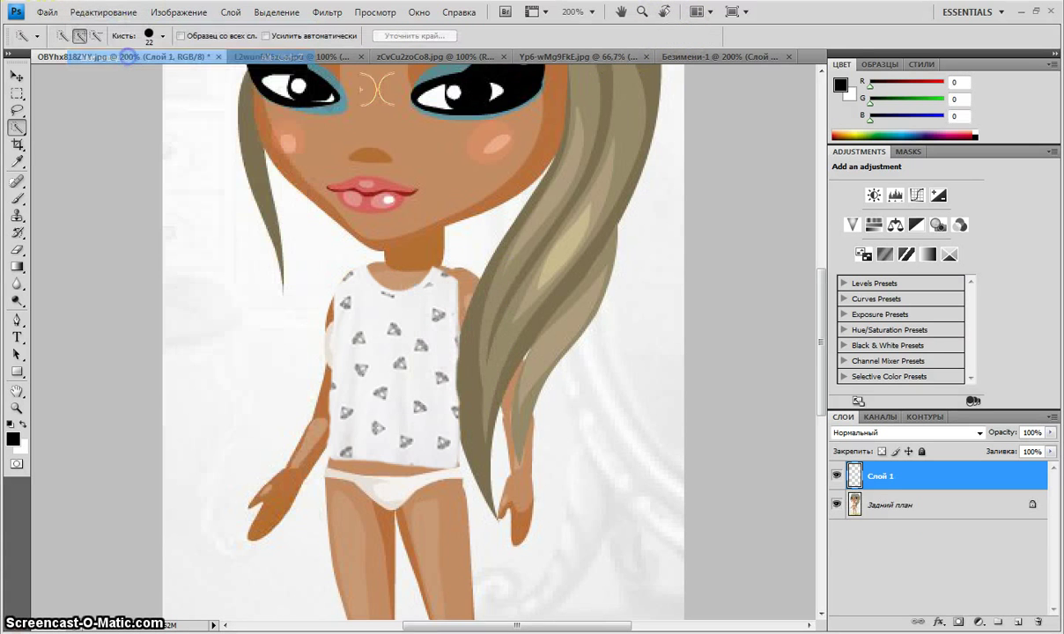
Extend the sleeve selection in the Безимени-1 document over the right-hand shoulder with Quick Selection and copy it
left_click(691, 55)
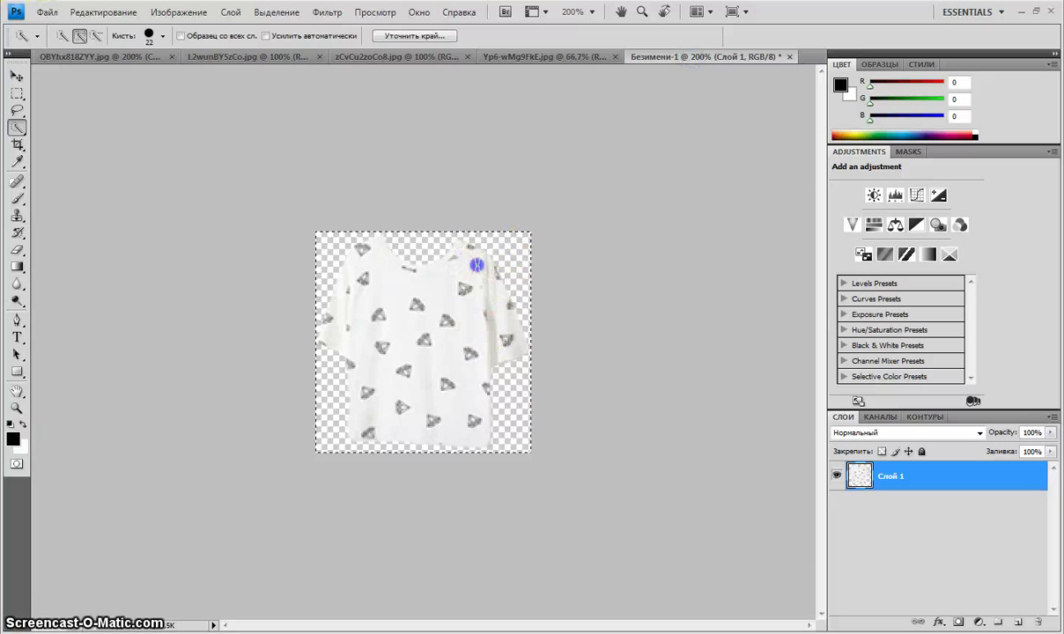
left_click(103, 11)
left_click(112, 57)
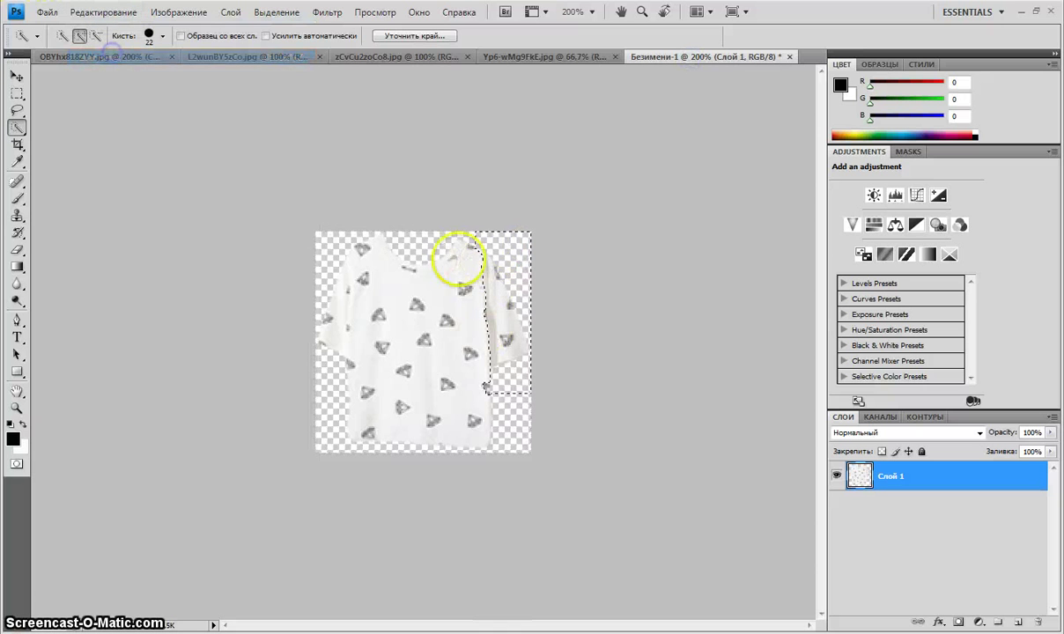
left_click_drag(457, 257, 480, 265)
left_click(103, 11)
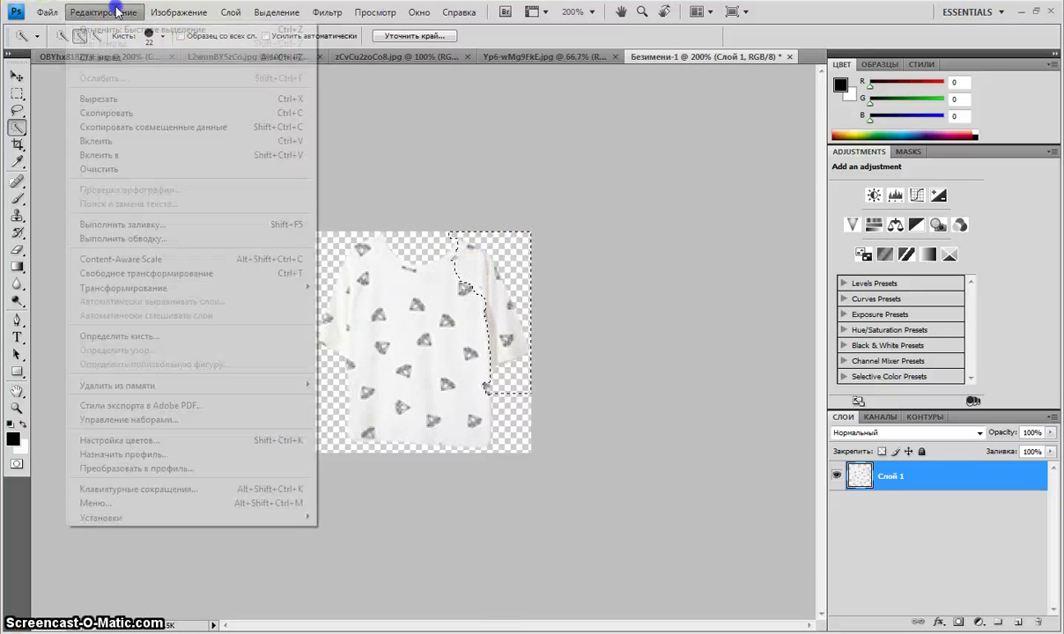
left_click(136, 113)
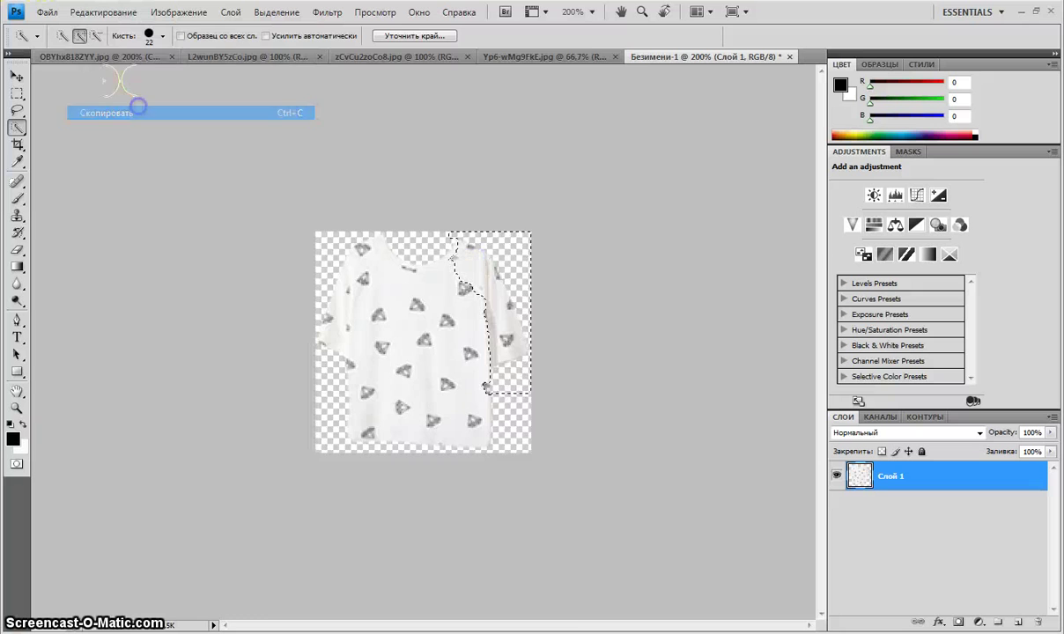
Paste the sleeve into OBYhx818ZYY.jpg and fit it to the doll's right-hand shoulder with Free Transform, rotated about -1.8°
left_click(88, 56)
left_click(103, 11)
left_click(97, 140)
left_click(103, 12)
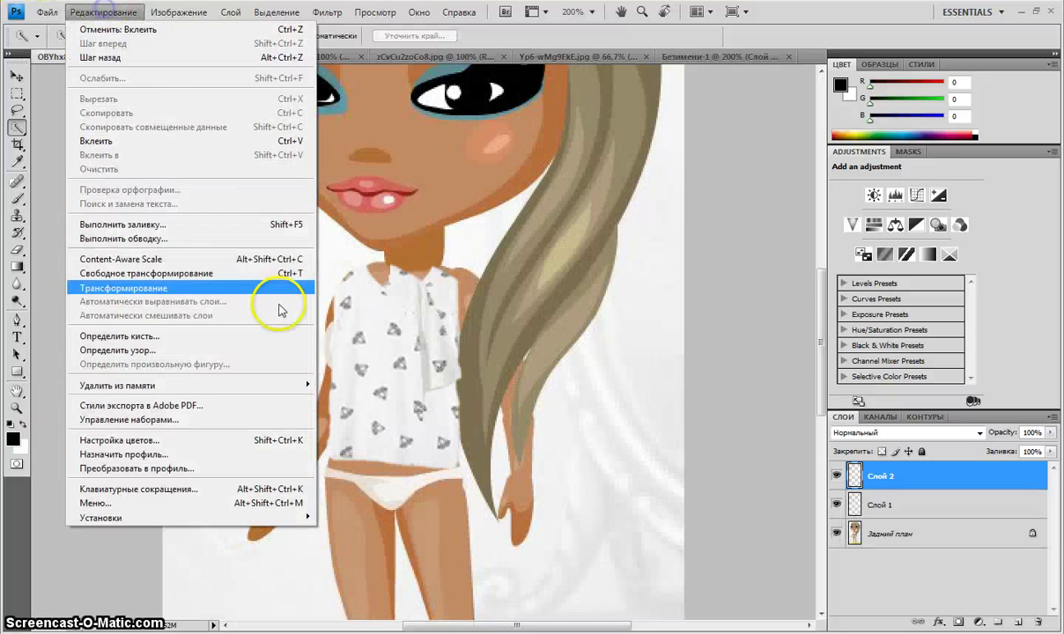
left_click(261, 273)
left_click_drag(437, 350, 498, 353)
left_click_drag(476, 227, 468, 226)
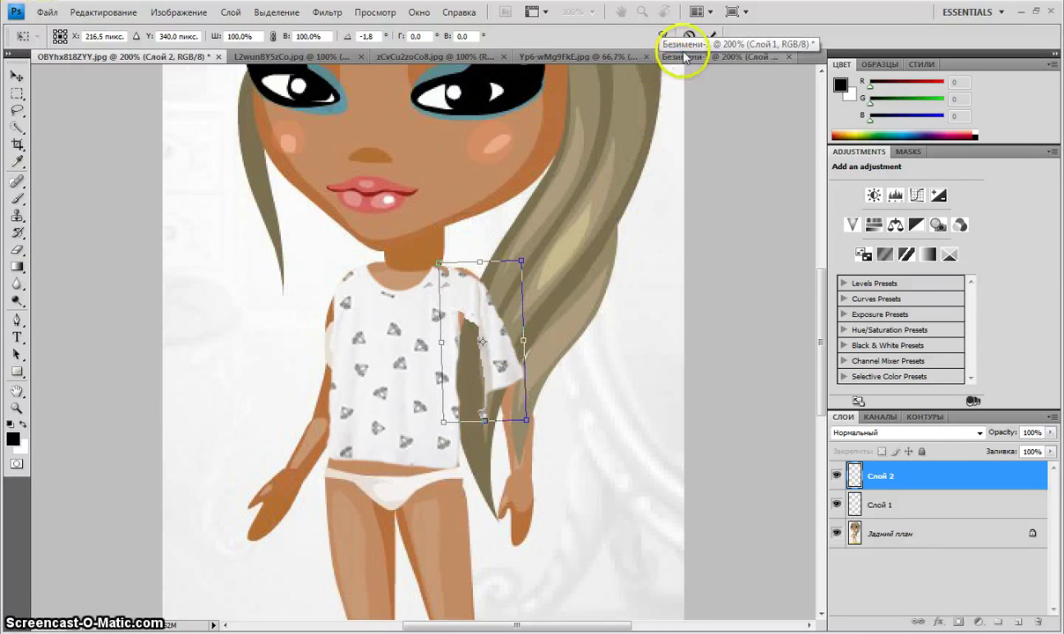
left_click_drag(509, 346, 494, 340)
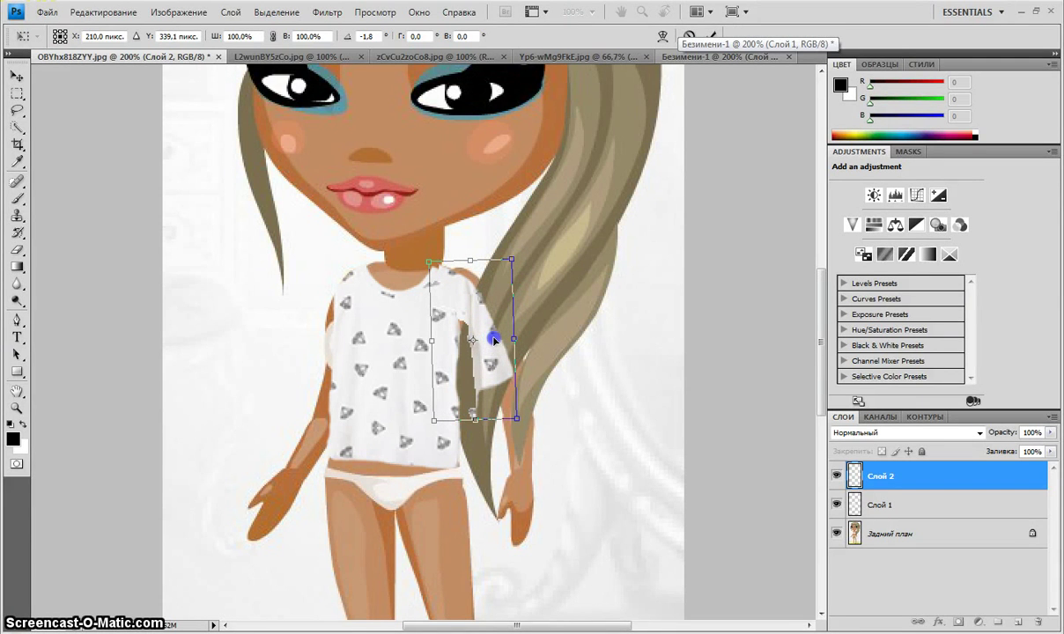
left_click(705, 38)
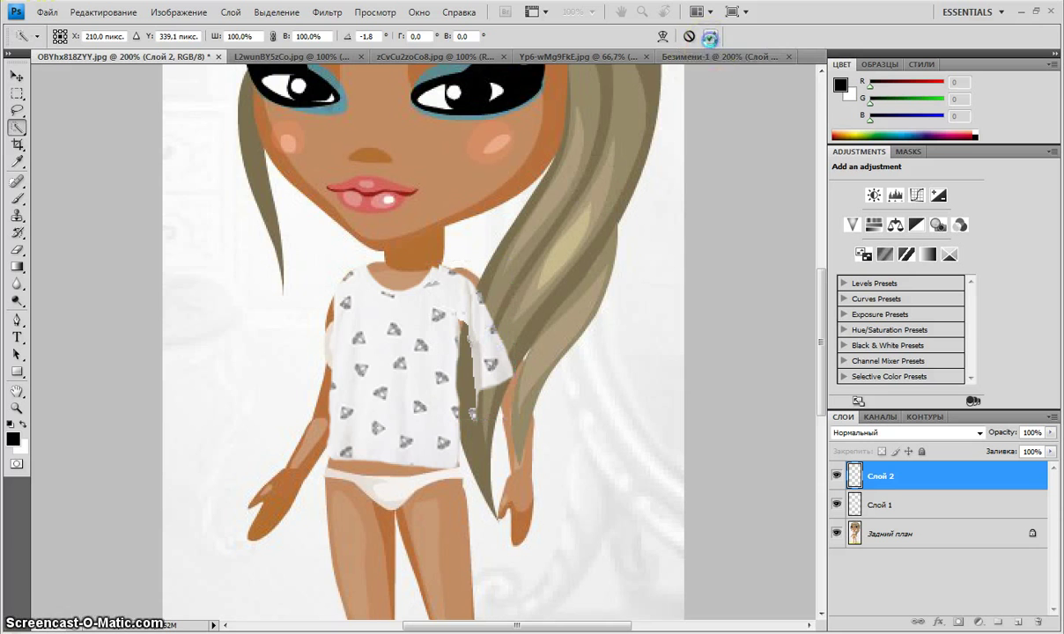
Erase the parts of the sleeve on Слой 2 and the shirt edge on Слой 1 that cover the hair, using a 19-pixel Eraser
key("w")
left_click(17, 249)
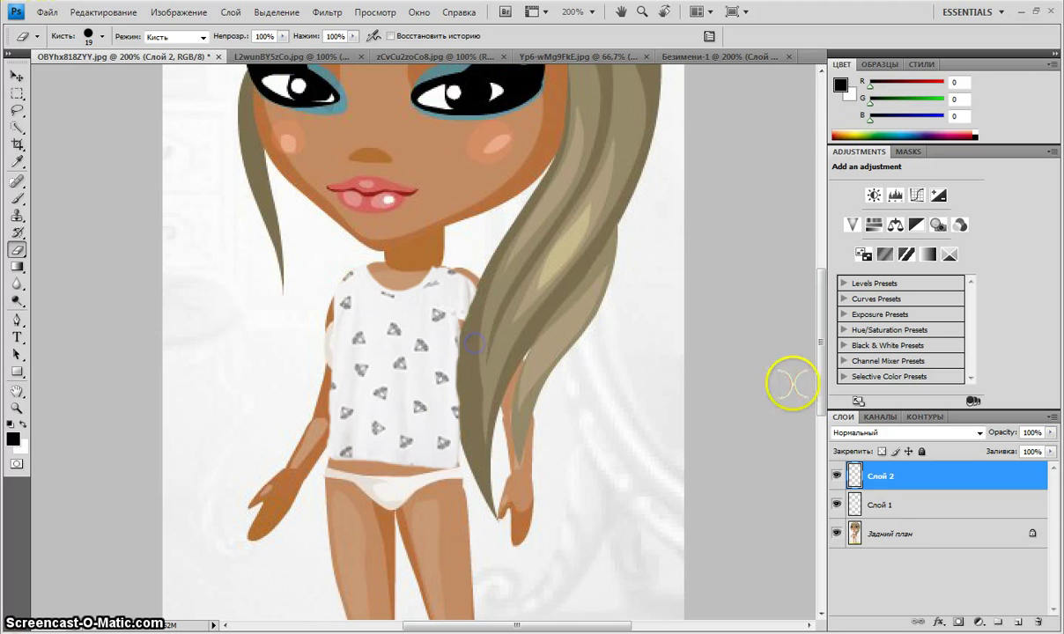
left_click(881, 504)
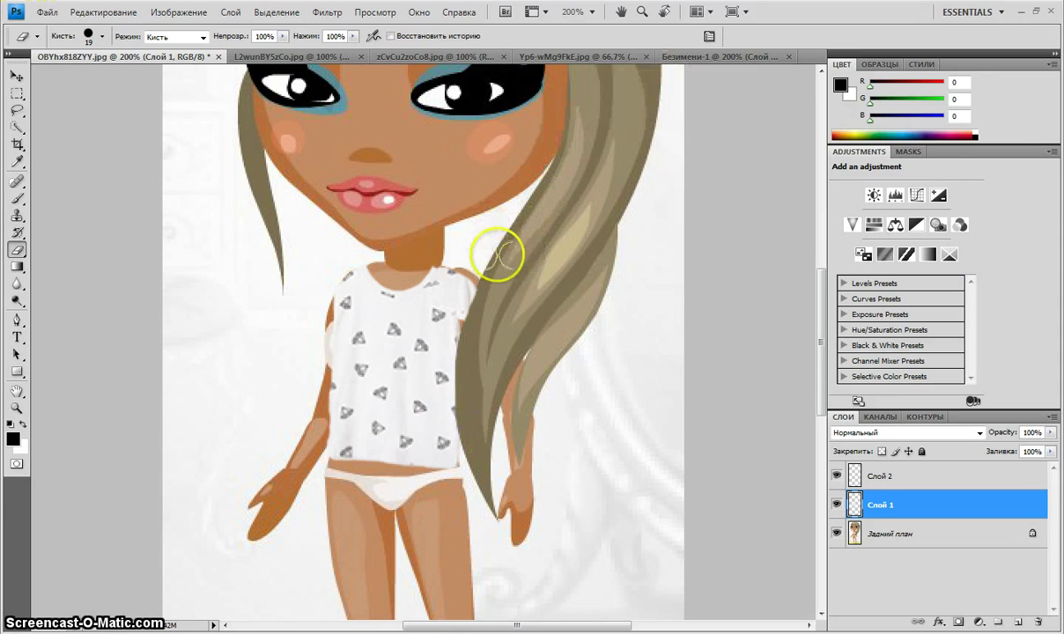
left_click(874, 477)
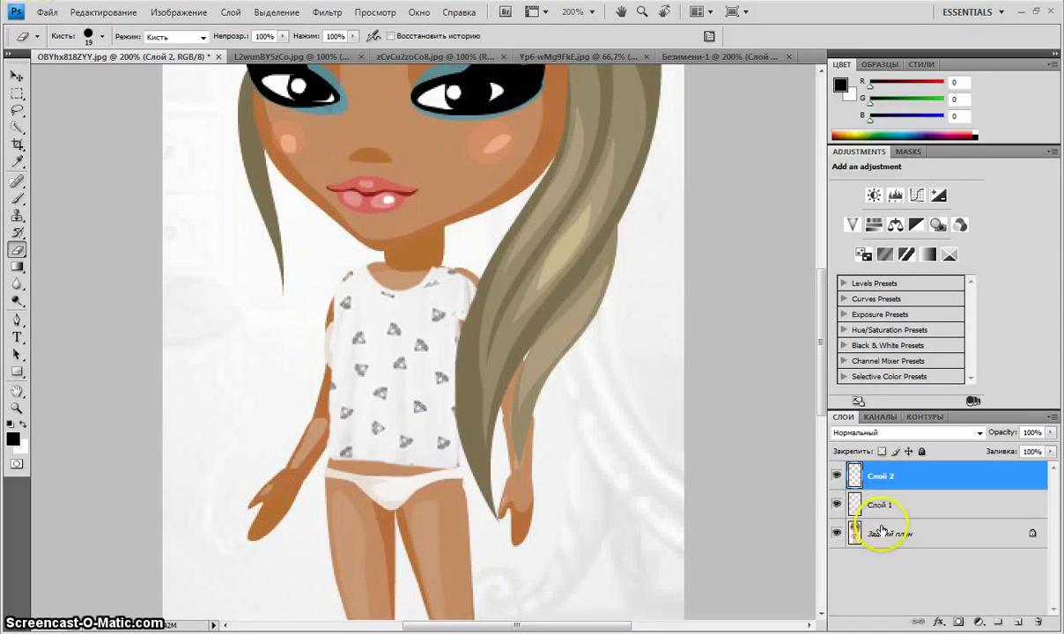
left_click(882, 531)
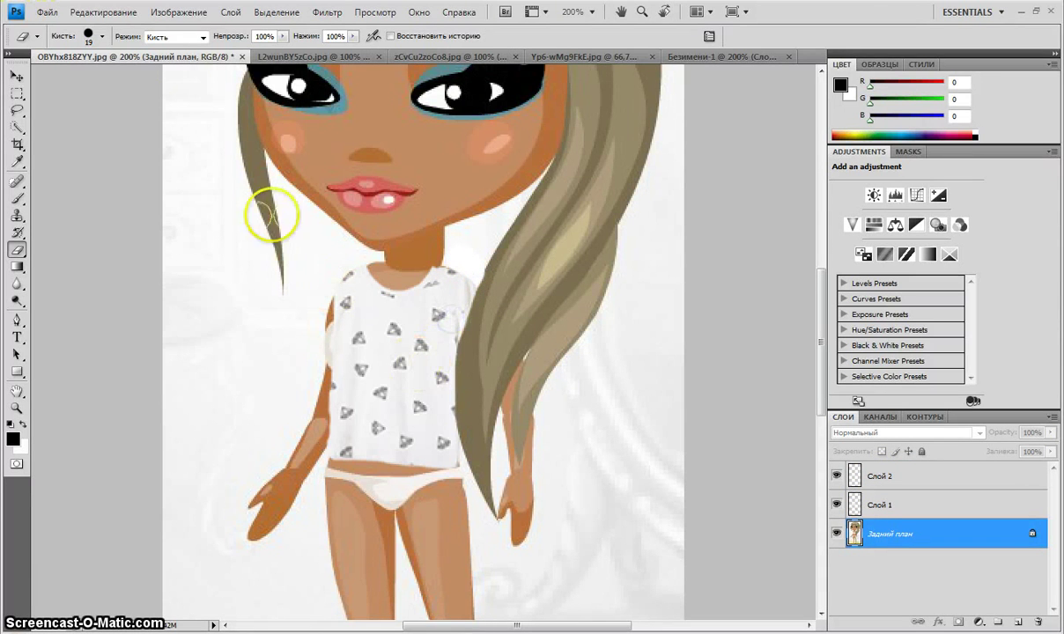
left_click(110, 11)
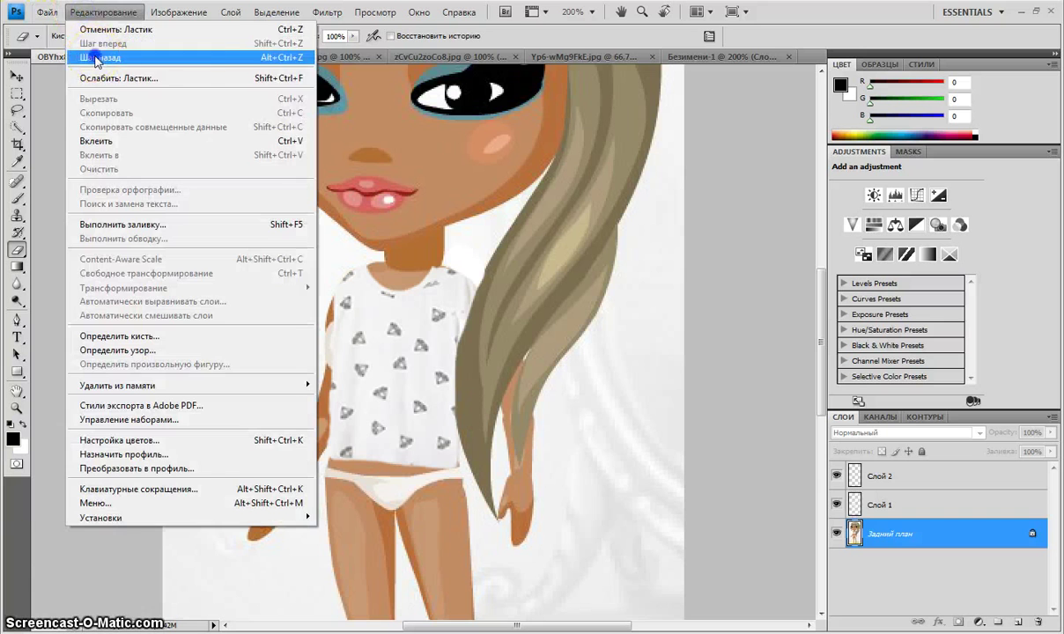
left_click(97, 58)
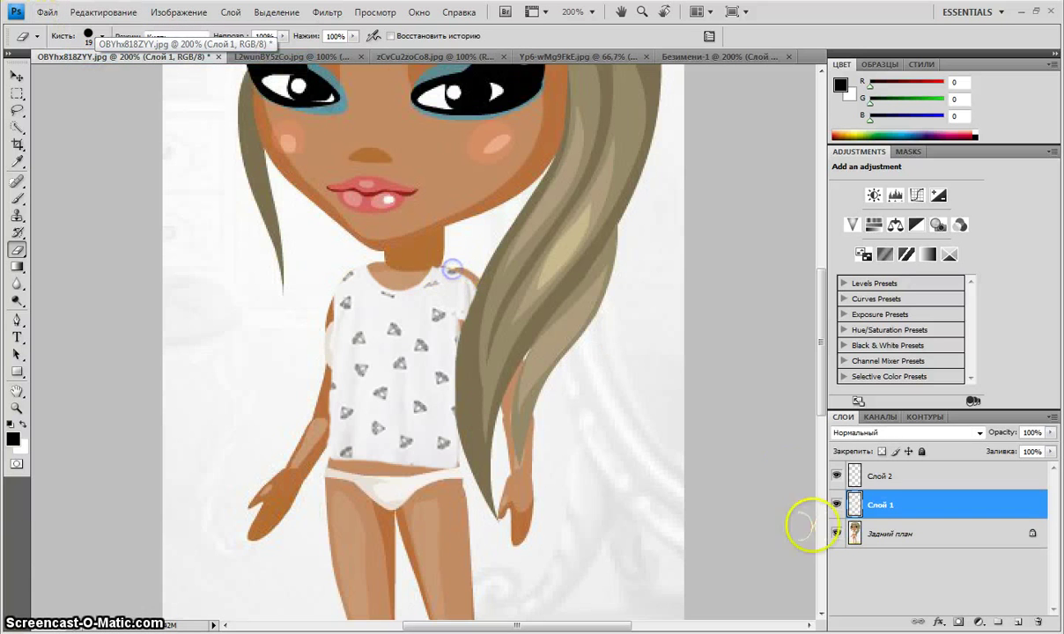
Erase the bare skin protruding above the right-hand shoulder on the Задний план layer and tidy the shirt's neckline on Слой 1
left_click(880, 533)
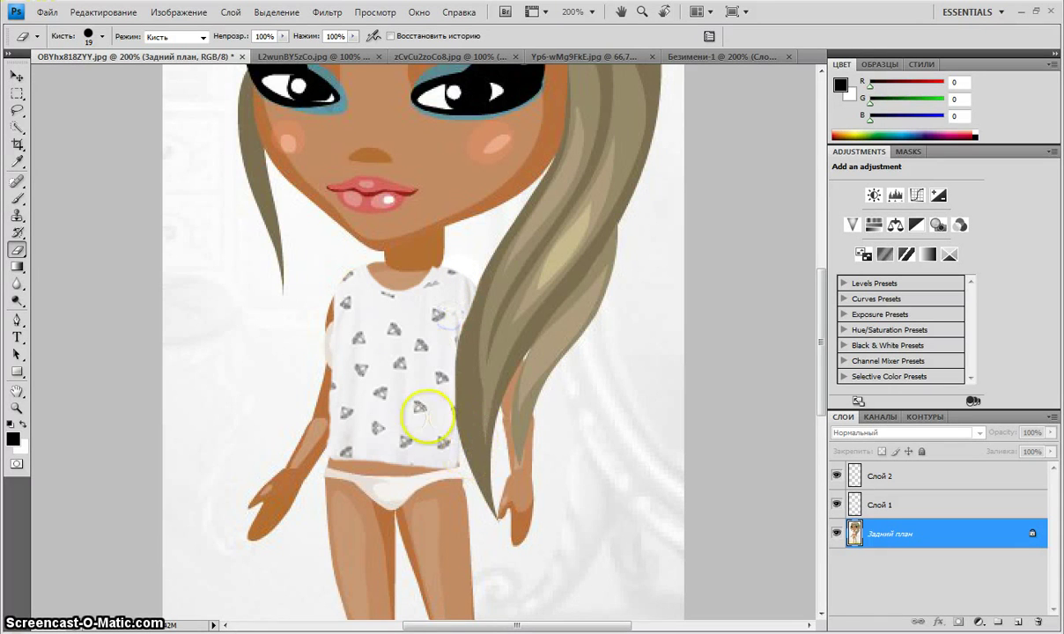
scroll(613, 361, "up", 3)
scroll(483, 325, "up", 1)
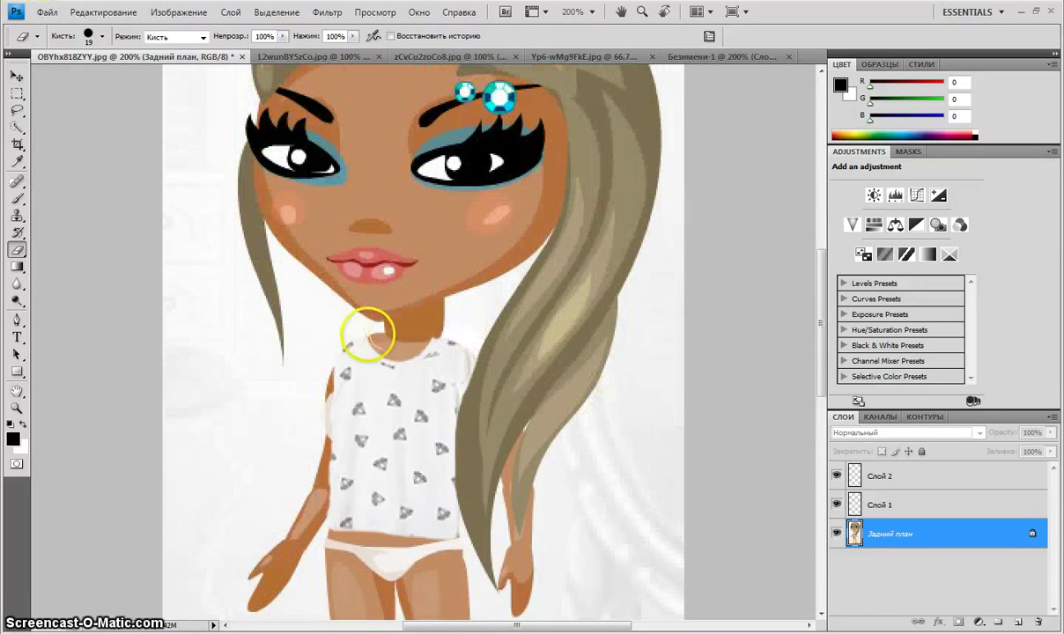
left_click(845, 504)
left_click_drag(401, 333, 409, 339)
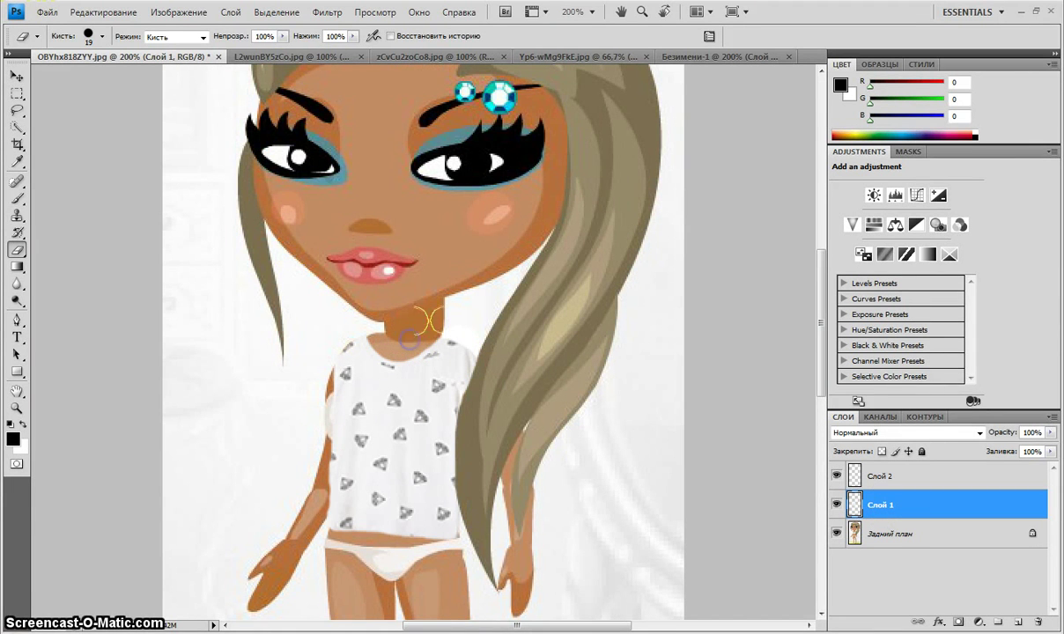
scroll(494, 249, "down", 3)
scroll(414, 277, "up", 1)
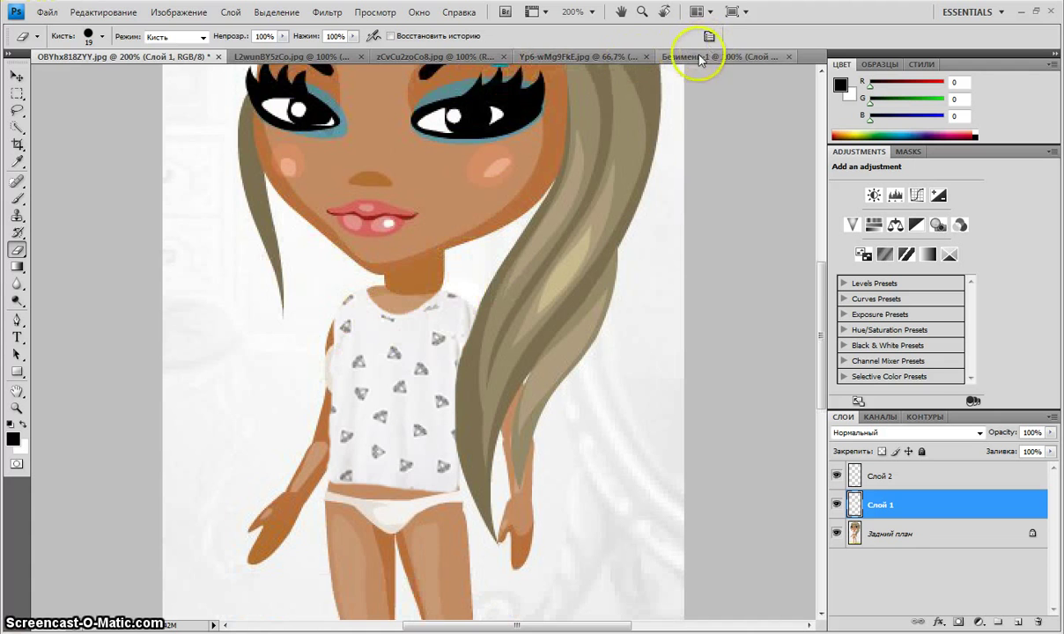
Paste a second sleeve and fit it mirrored to the left-hand arm with Free Transform: about -61.6% width and 59.7% height
left_click(114, 12)
left_click(123, 143)
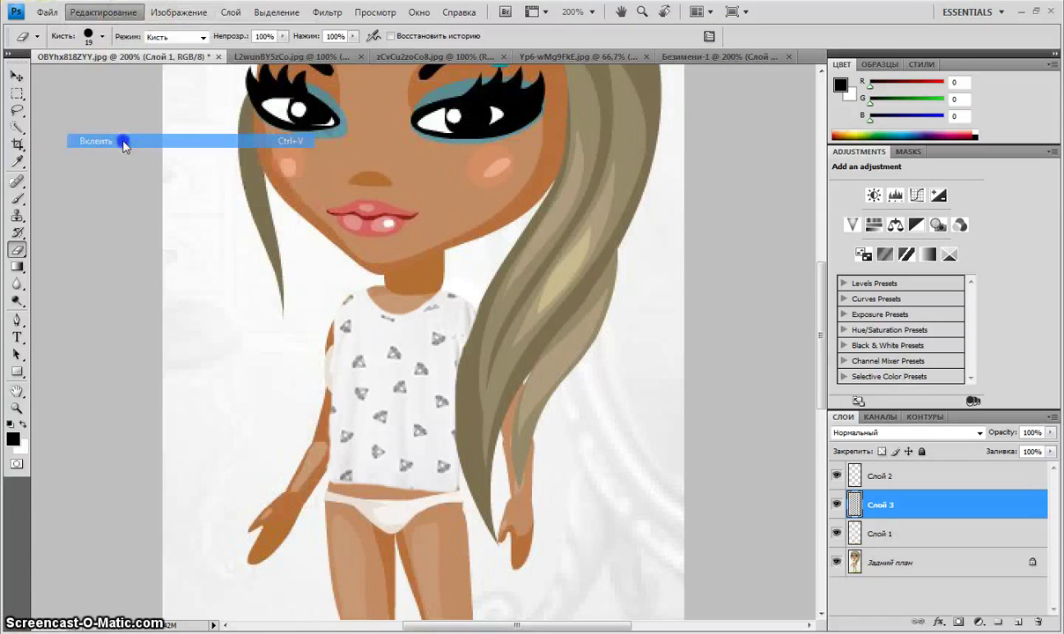
left_click(102, 12)
left_click(236, 269)
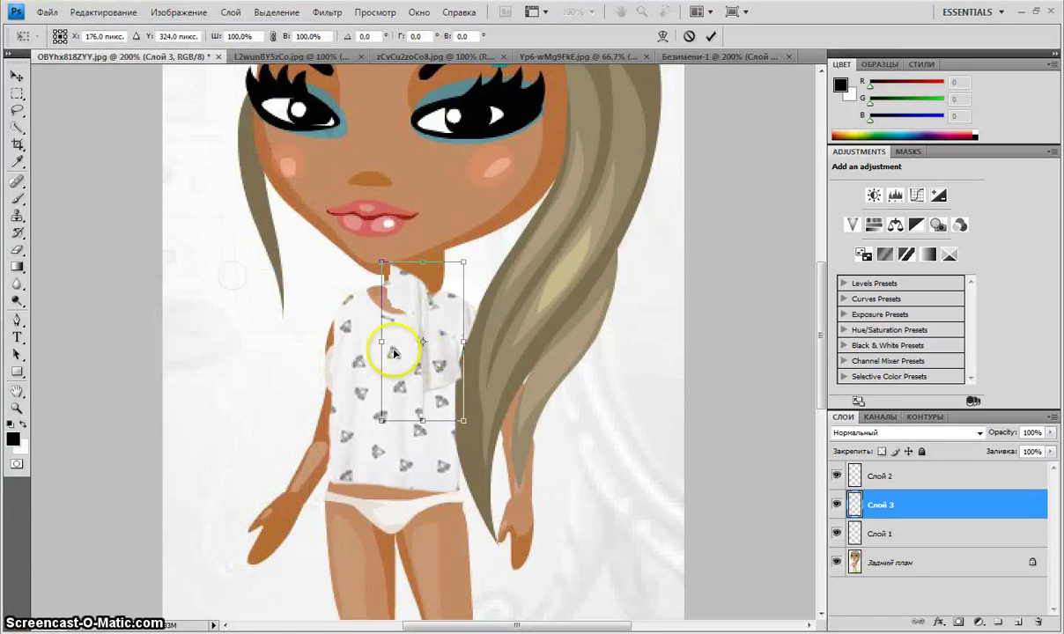
left_click_drag(394, 352, 348, 384)
left_click_drag(385, 446, 316, 357)
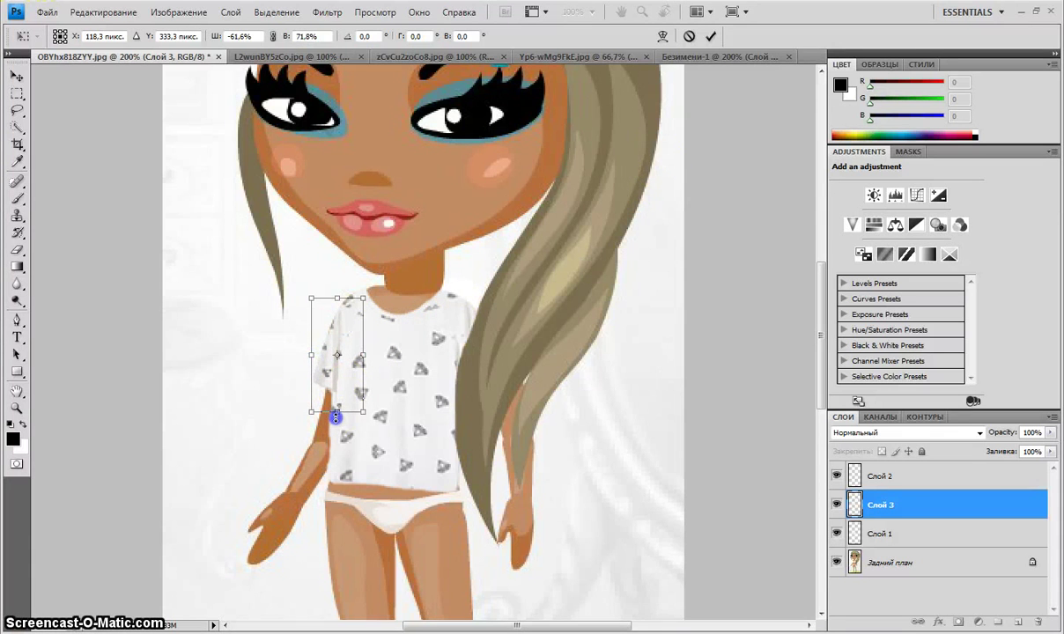
mouse_move(334, 415)
left_mouse_down()
mouse_move(335, 372)
mouse_move(333, 401)
left_mouse_up()
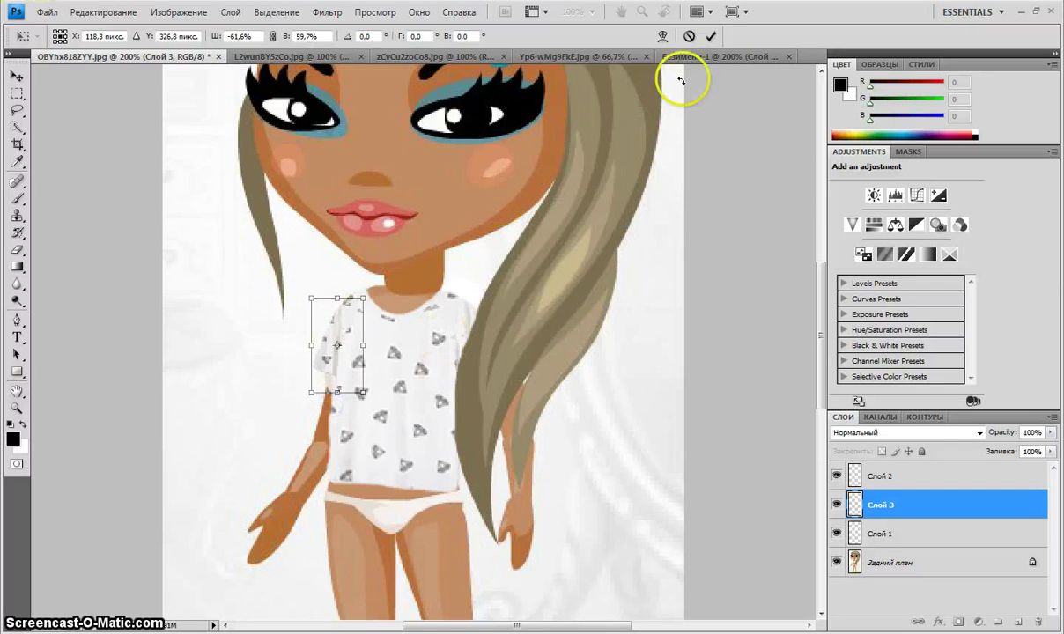
left_click(712, 36)
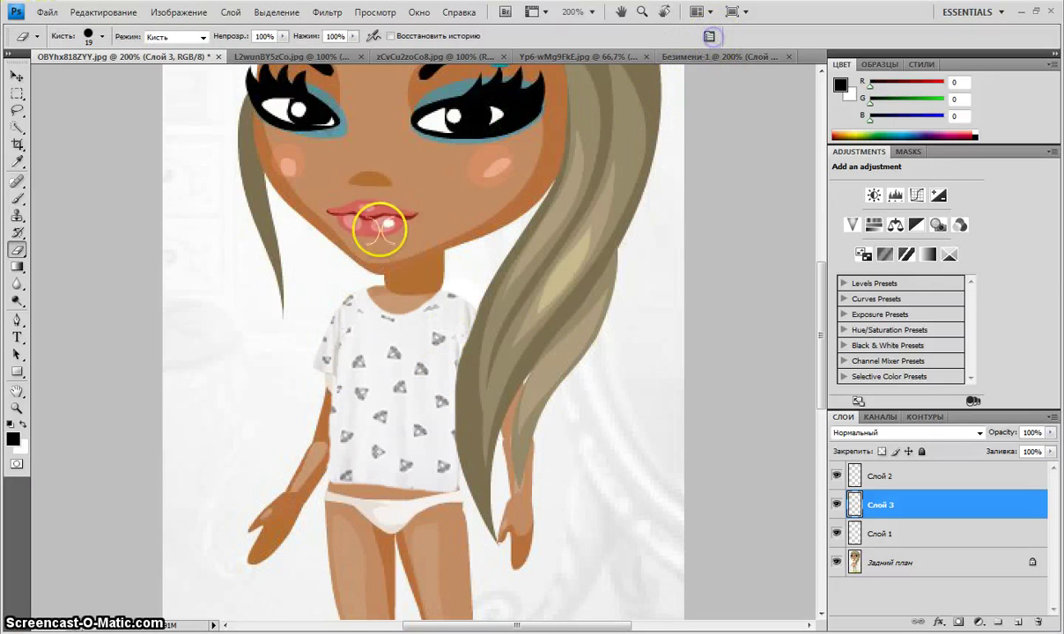
View the doll at 400% and sample the brown skin colour of the left-hand arm as the foreground colour
left_click(19, 287)
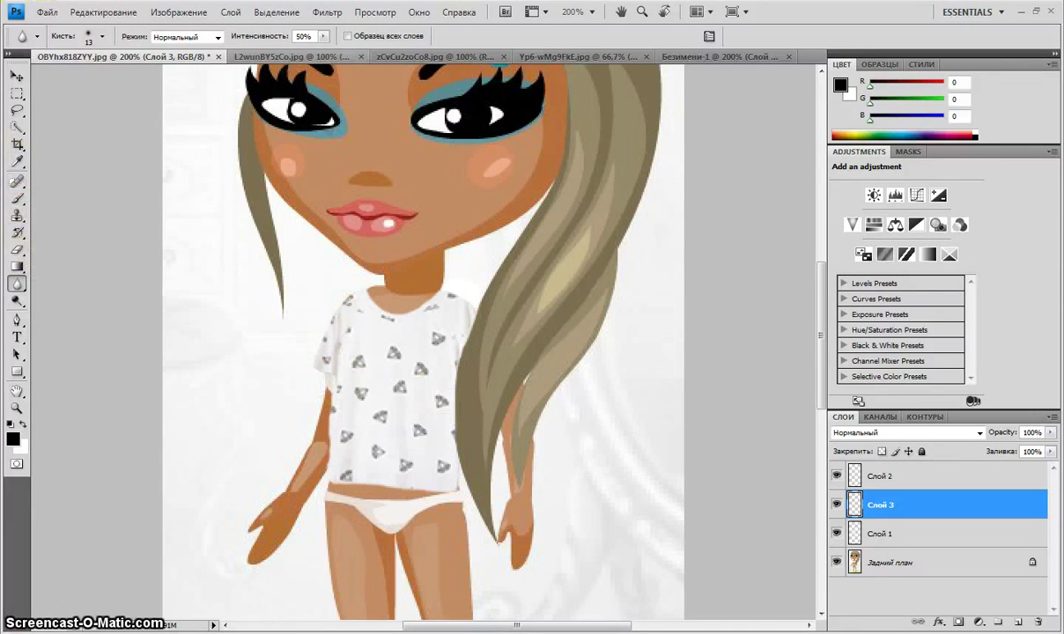
left_click(572, 11)
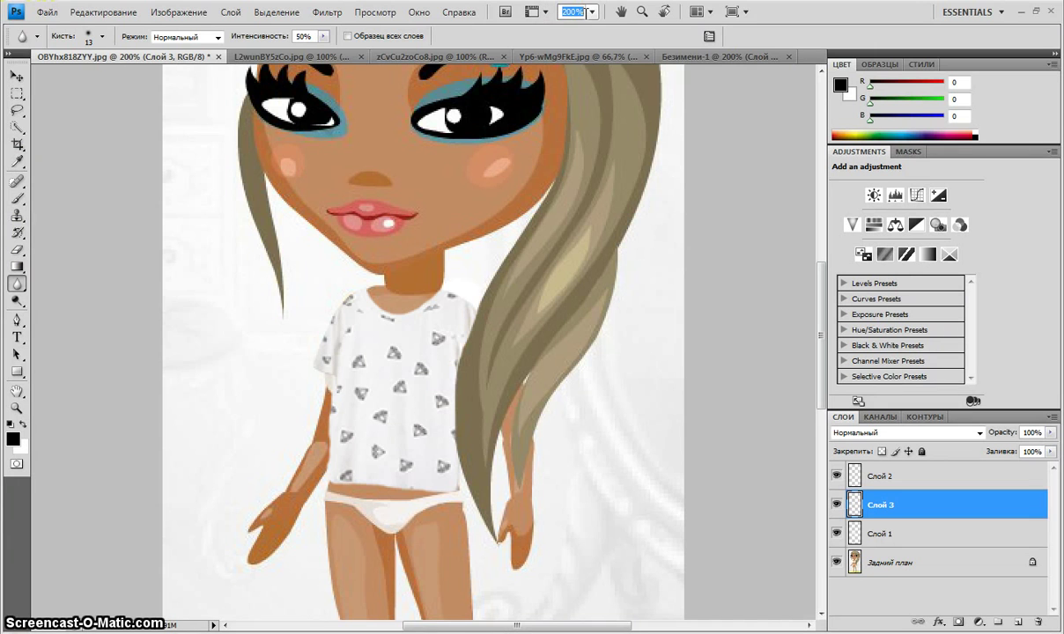
type("400")
key("Return")
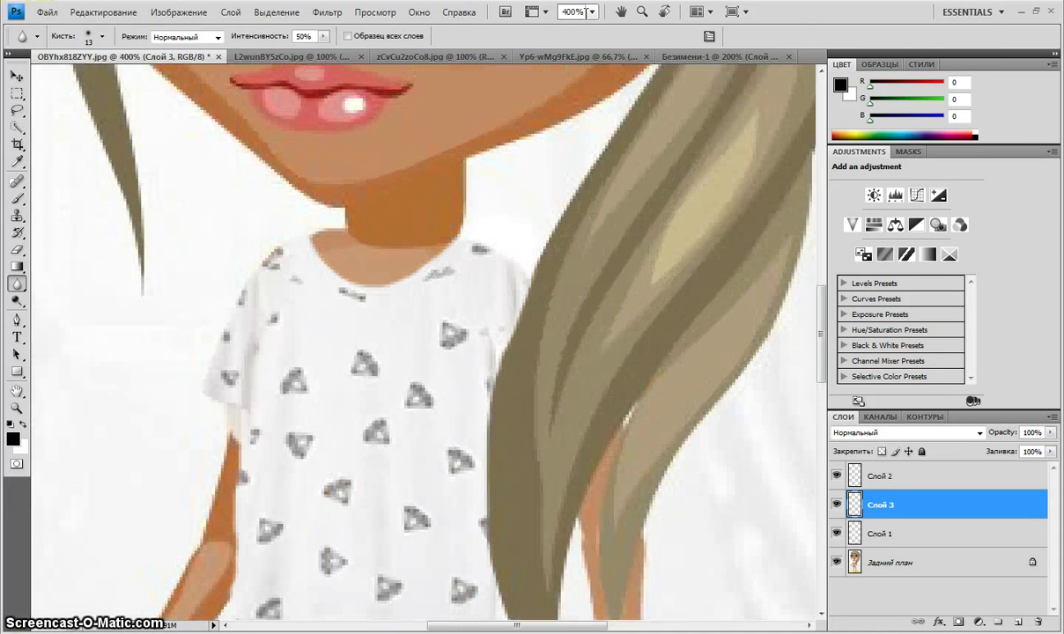
left_click(230, 449)
left_click(17, 198)
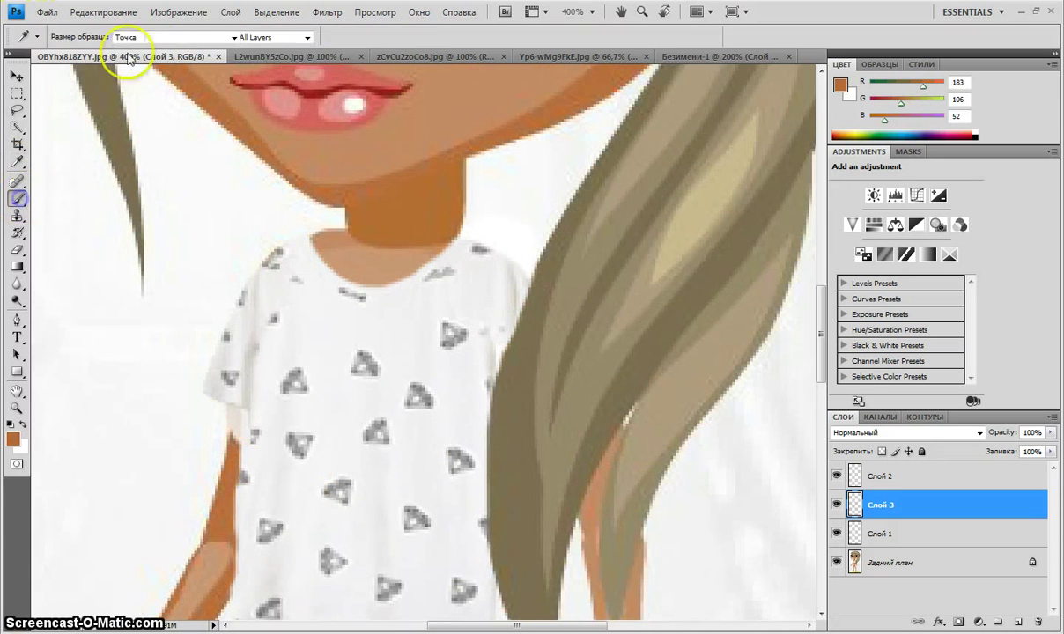
Paint the gap between the left-hand sleeve and arm brown on Слой 3 with a 1-pixel brush, trying Мягкий свет mode before finishing in Нормальный
left_click(195, 36)
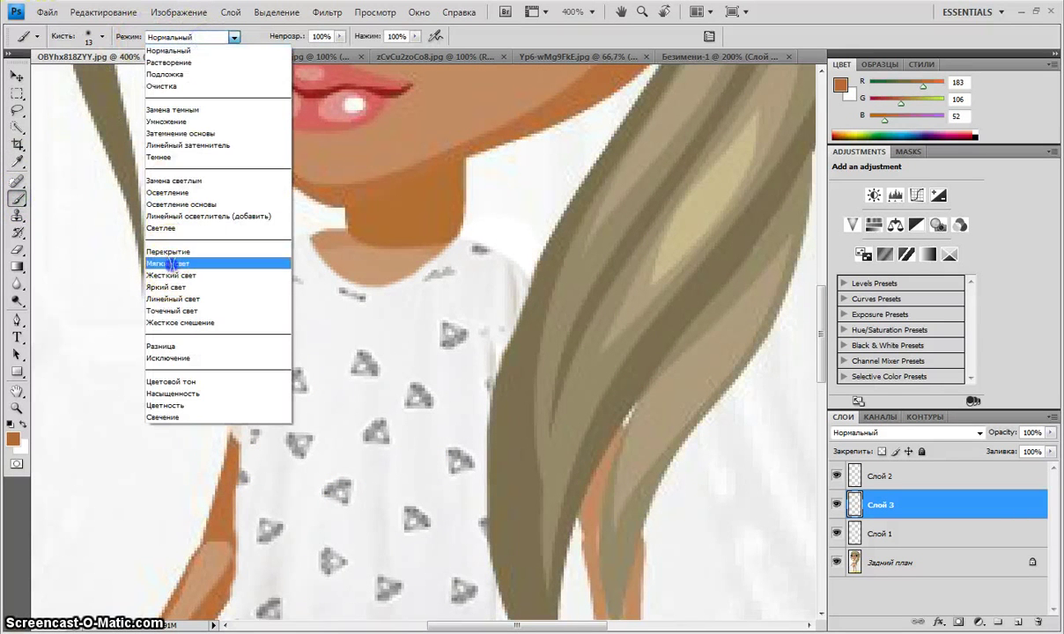
left_click(170, 263)
left_click(89, 36)
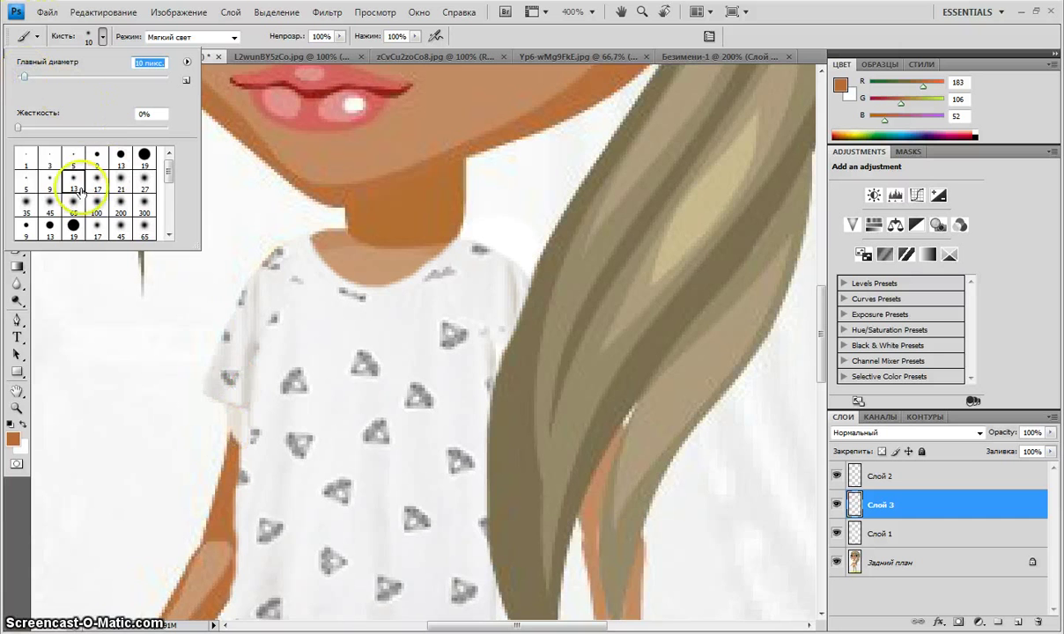
left_click(48, 166)
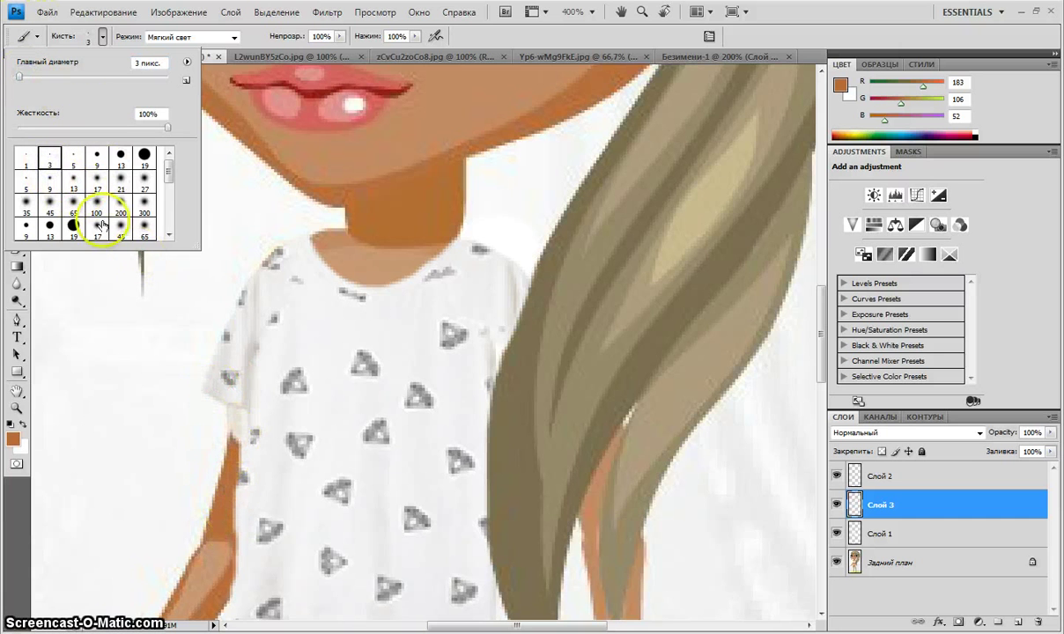
left_click(29, 165)
left_click(228, 429)
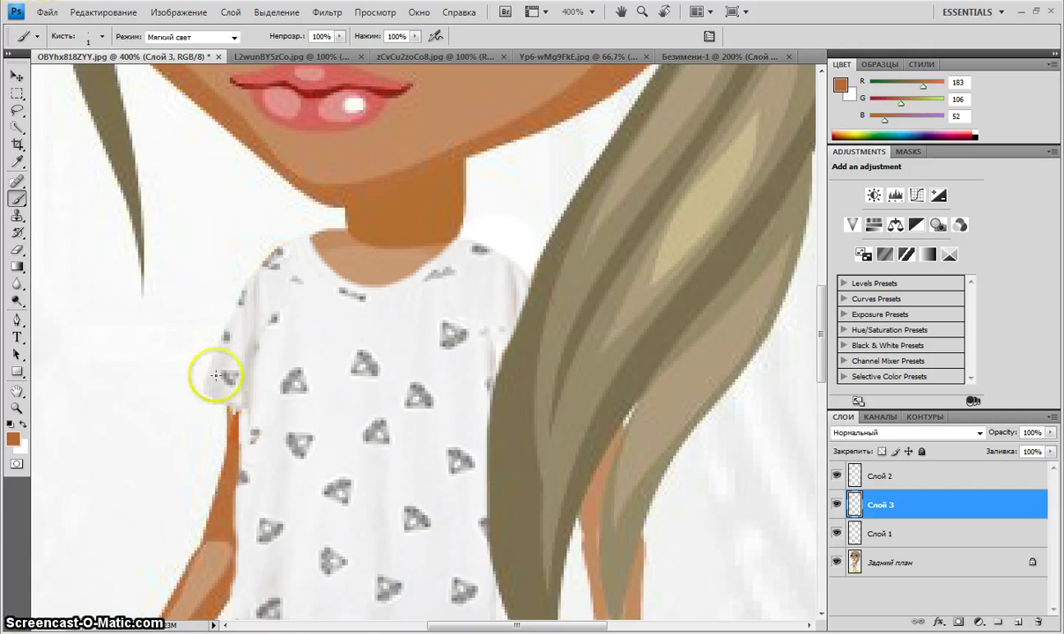
left_click(162, 39)
left_click(167, 52)
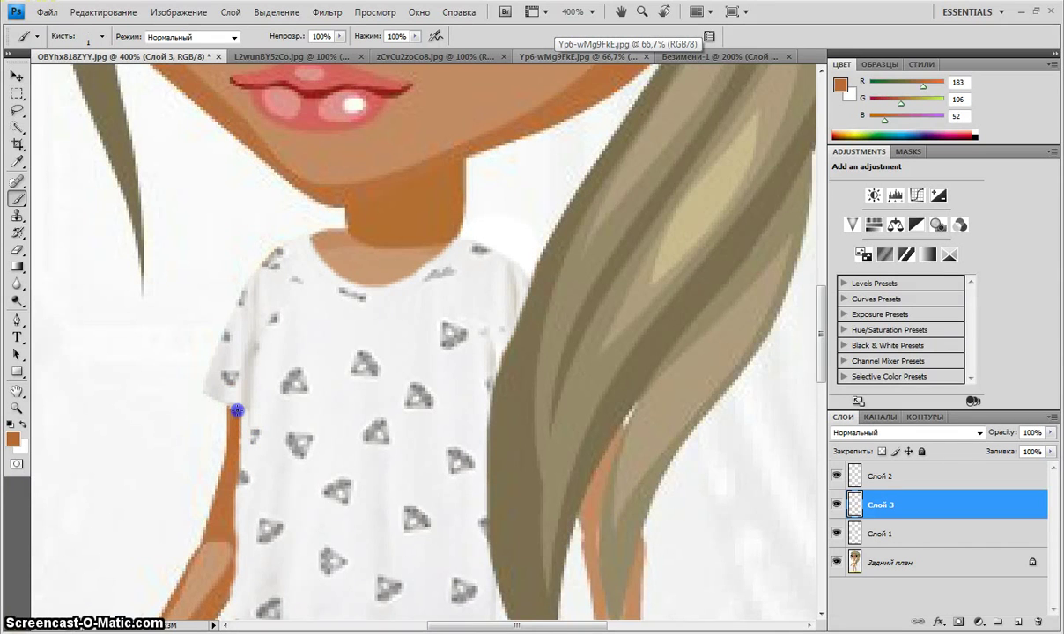
Examine the whole doll at 100% and its torso and legs at 200%
left_click(593, 13)
left_click(589, 61)
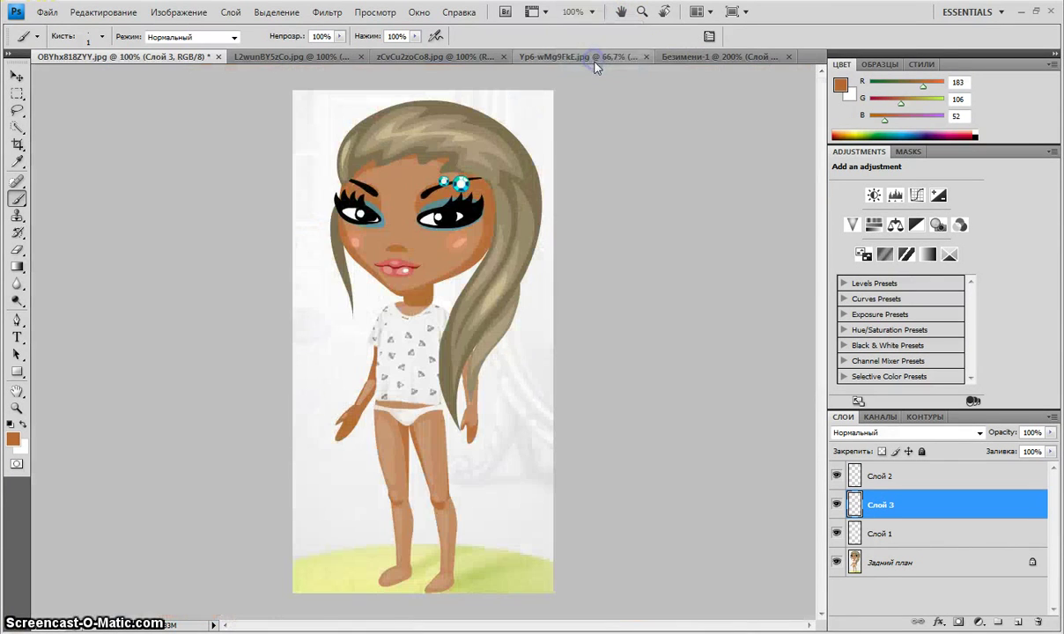
left_click(593, 13)
left_click(590, 78)
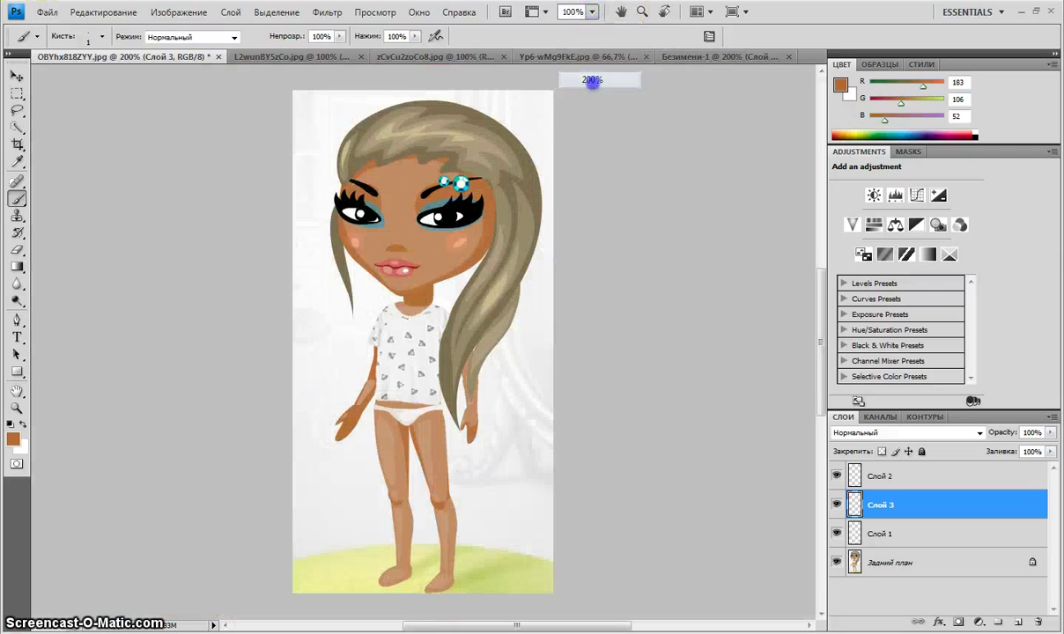
scroll(559, 282, "up", 2)
scroll(535, 238, "down", 4)
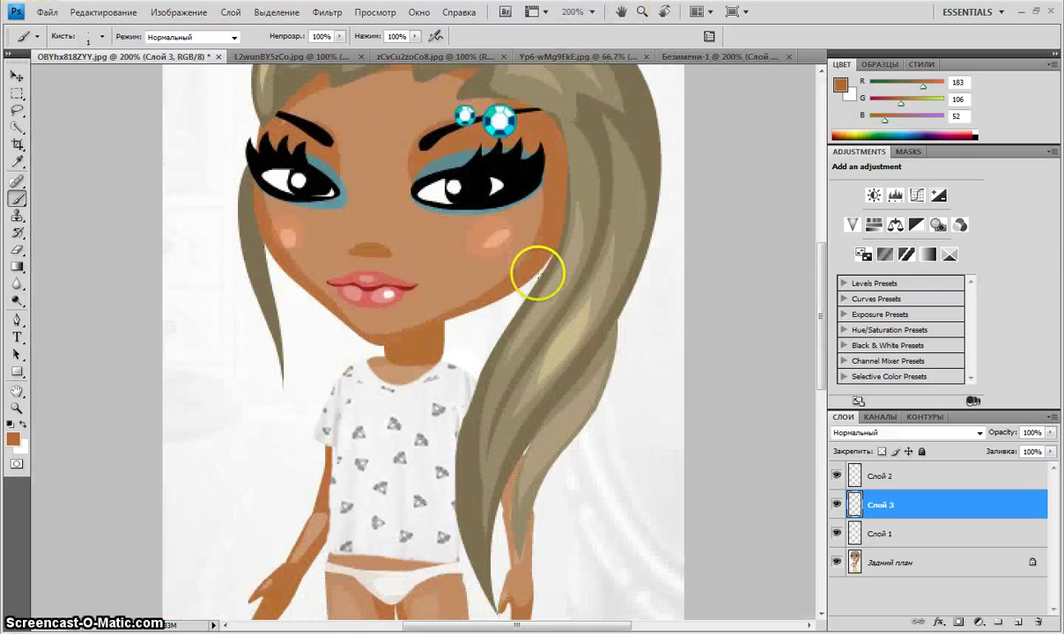
scroll(536, 273, "down", 5)
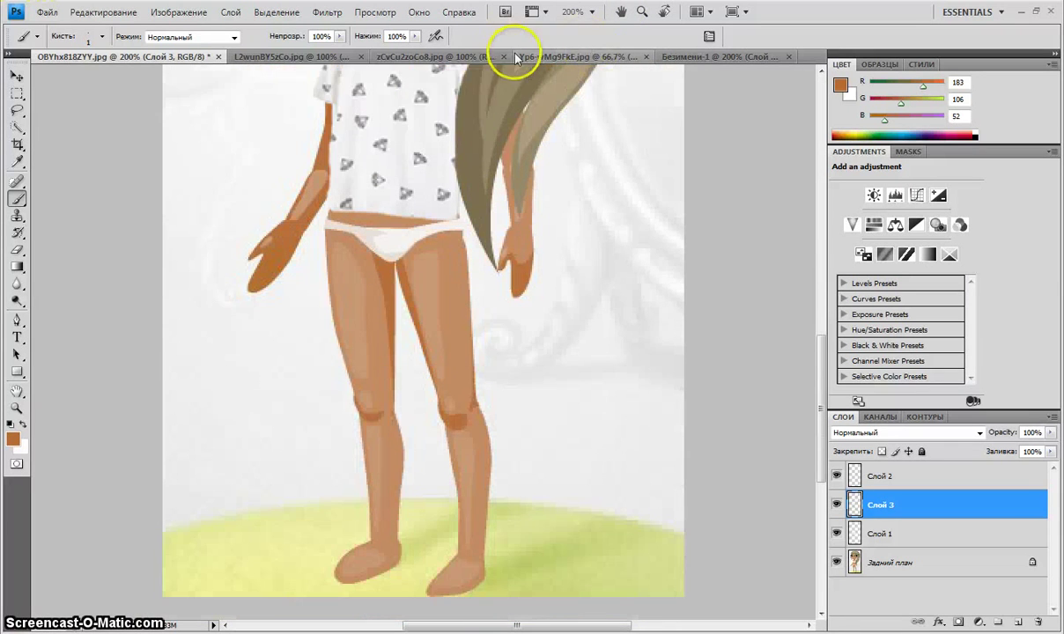
Select the body of the black skirt in zCvCu2zoCo8.jpg with a 22-pixel Quick Selection brush
left_click(517, 59)
left_click(393, 58)
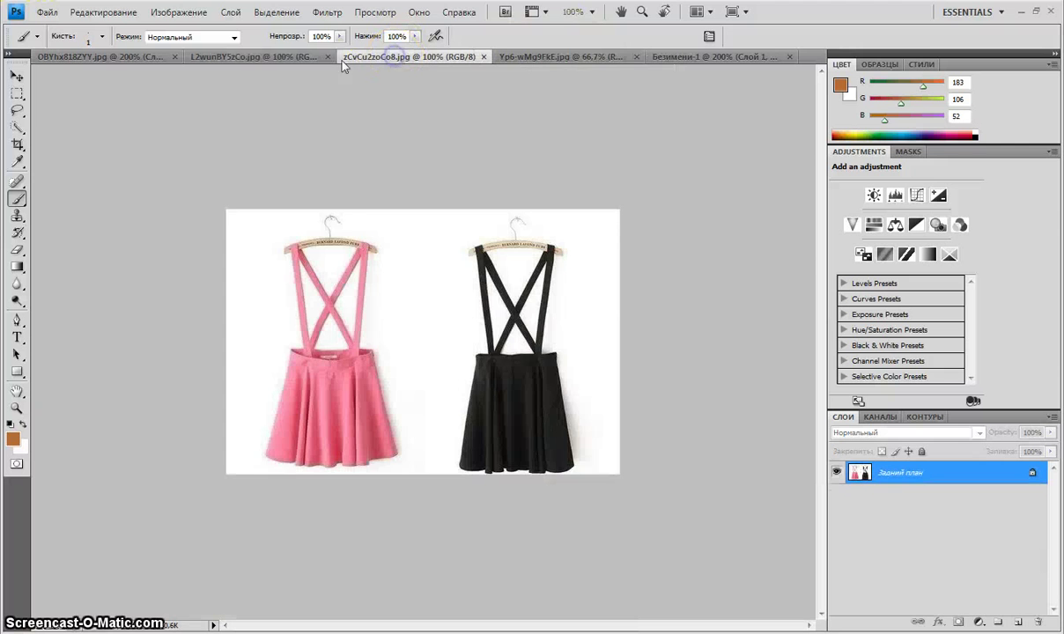
left_click(591, 12)
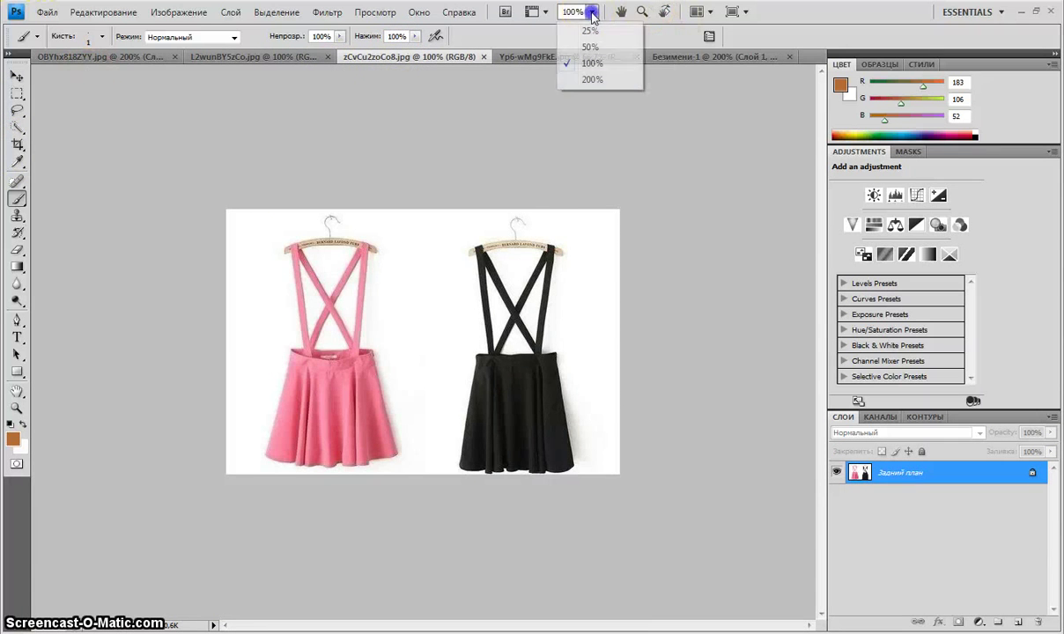
left_click(589, 76)
scroll(629, 238, "down", 1)
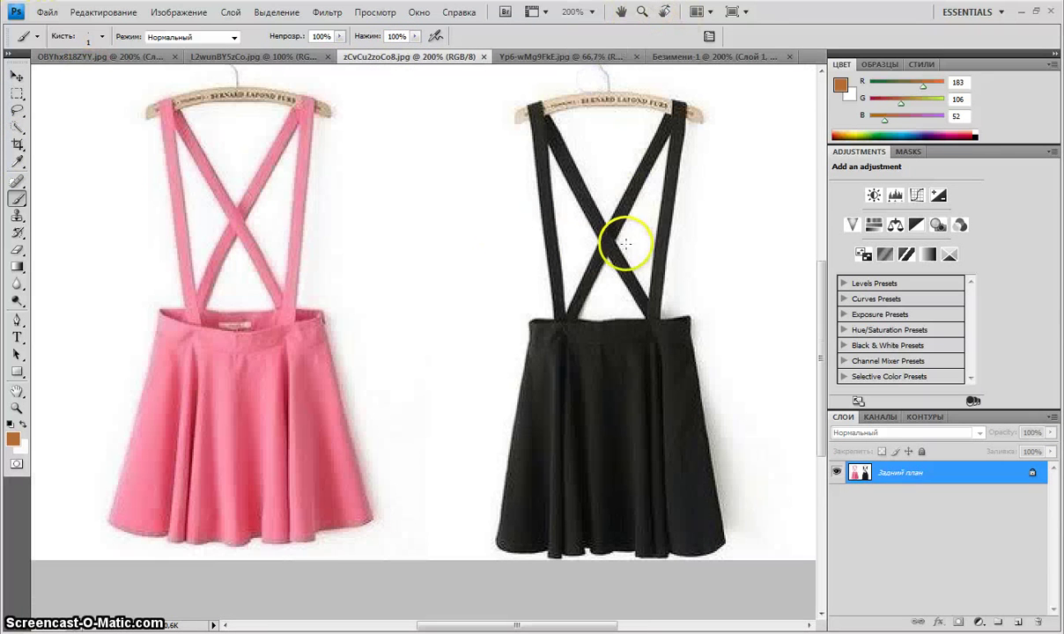
left_click(17, 127)
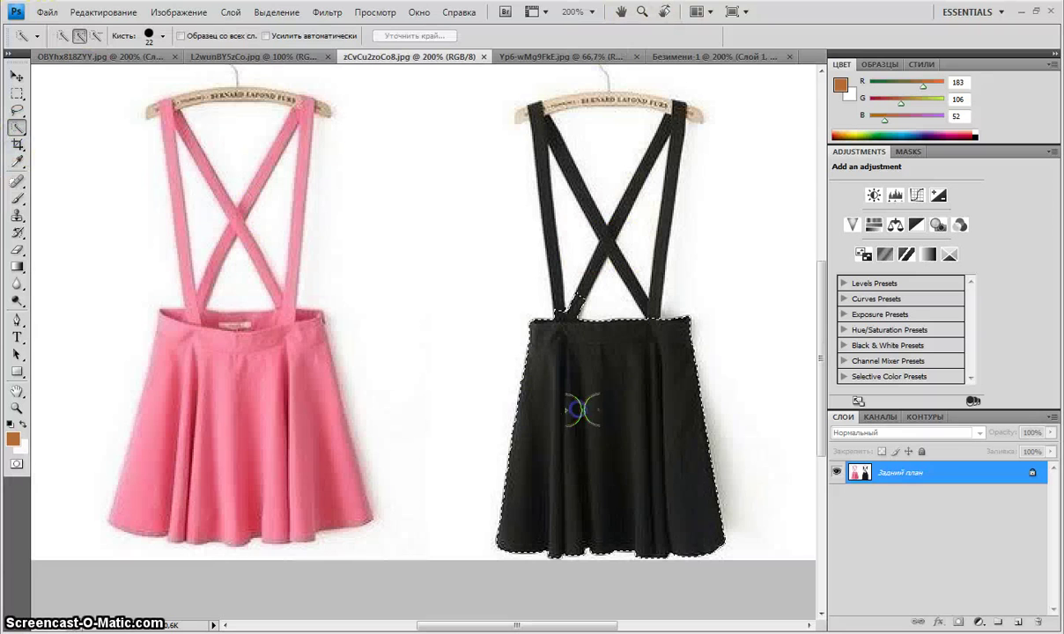
Add all the black skirt's suspender straps to the selection, using an 8-pixel Quick Selection brush
left_click(149, 36)
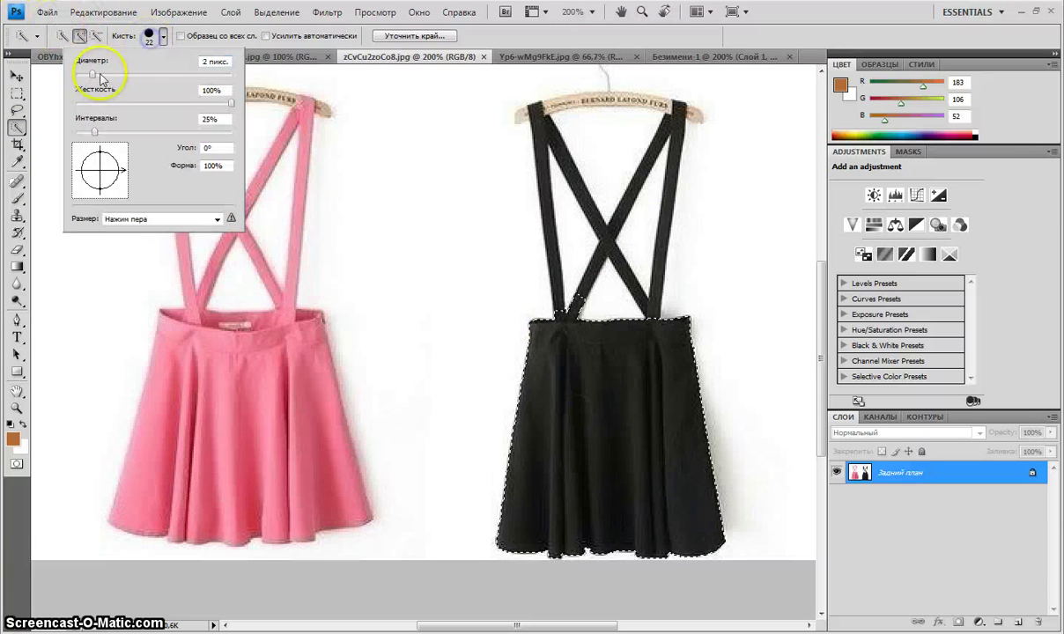
left_click_drag(101, 77, 80, 74)
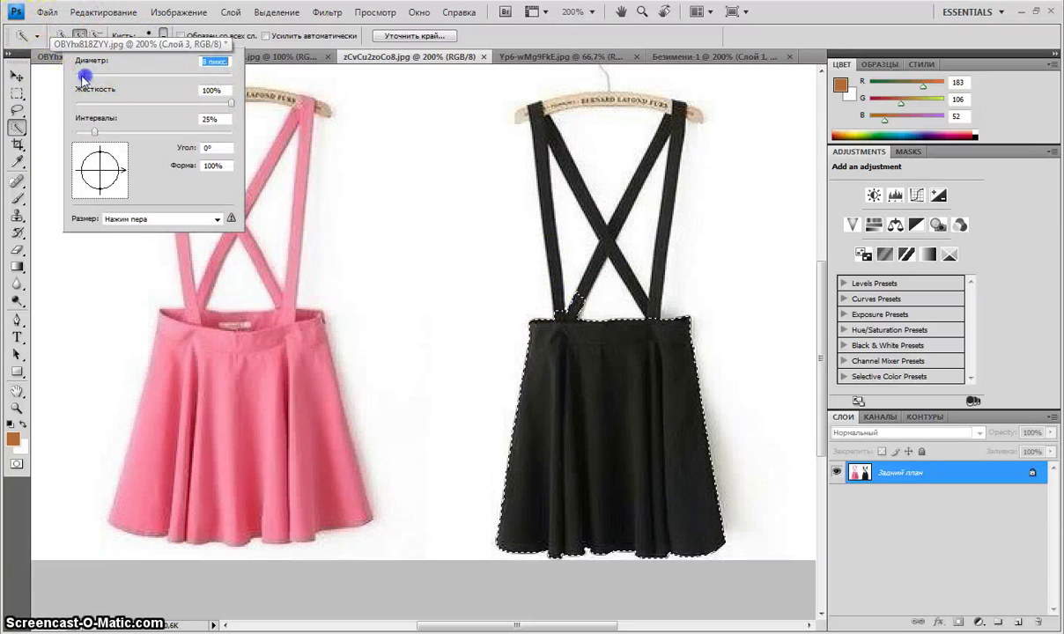
left_click(551, 226)
mouse_move(548, 226)
left_mouse_down()
mouse_move(544, 190)
mouse_move(544, 235)
mouse_move(567, 163)
mouse_move(537, 132)
left_mouse_up()
left_click(542, 135)
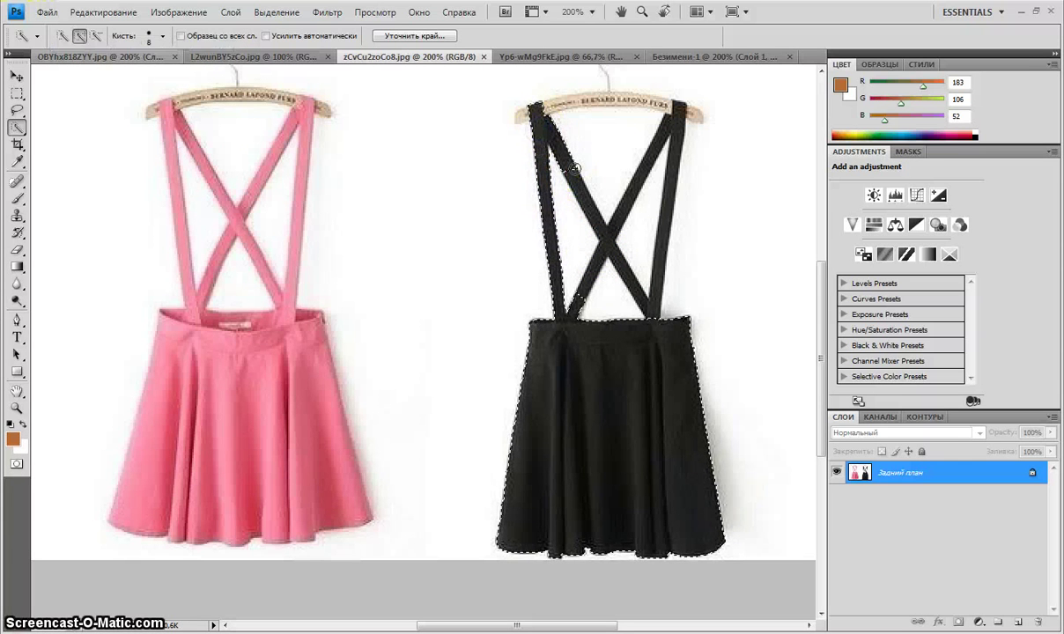
left_click(589, 207)
left_click(628, 280)
left_click(658, 140)
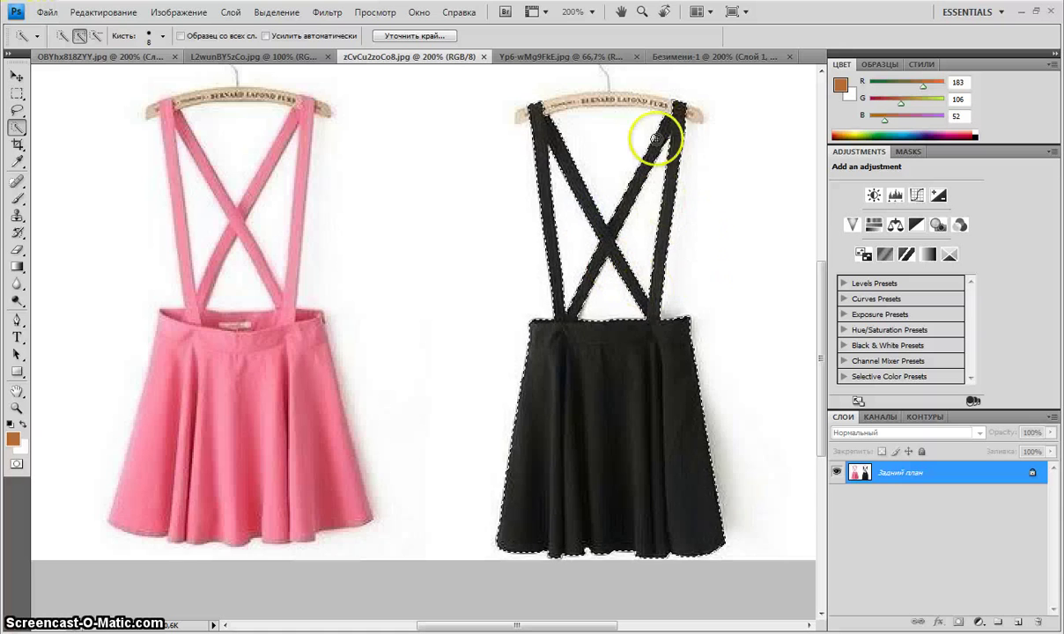
Copy the selected black suspender skirt and paste it into the doll image OBYhx818ZYY.jpg
left_click(103, 12)
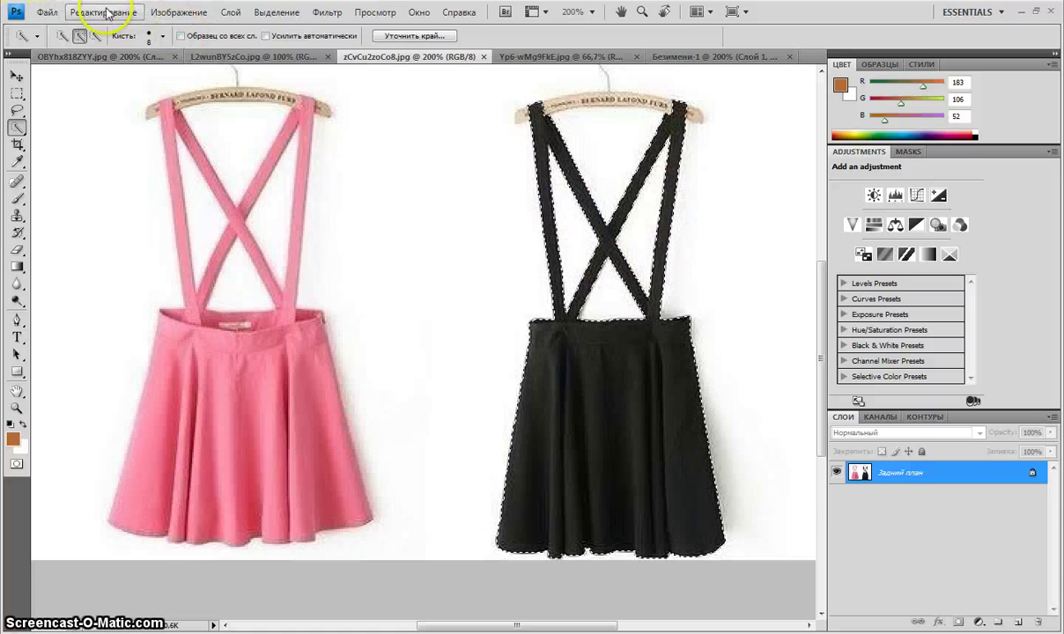
left_click(124, 113)
left_click(96, 56)
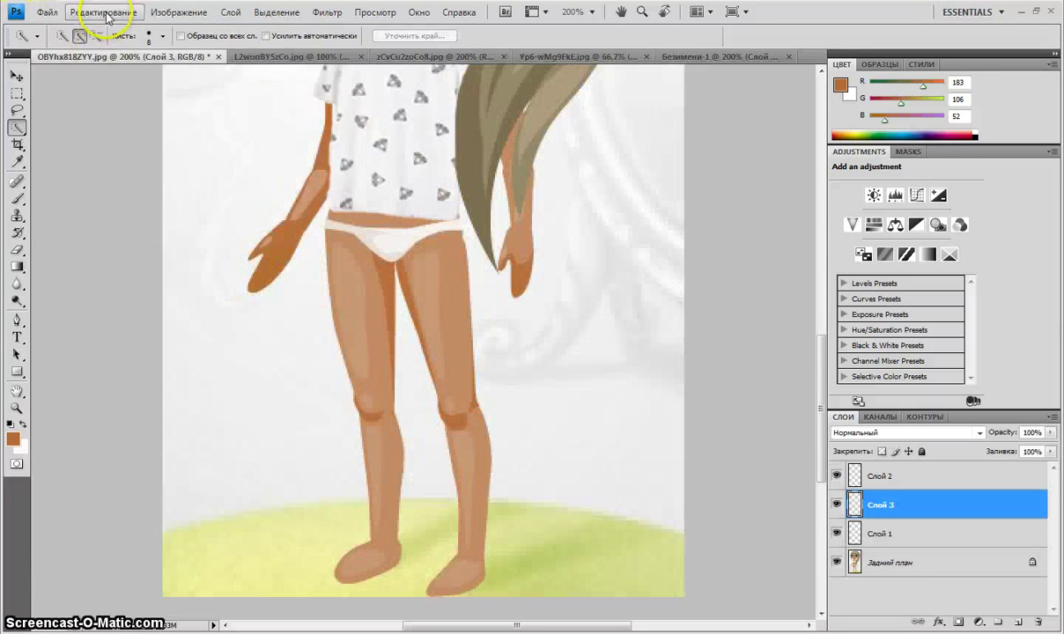
left_click(103, 13)
left_click(122, 142)
Fit the black skirt to the doll's waist and shoulders with Free Transform at 84.8% width and 65.2% height, and move Слой 4 above Слой 2
left_click(589, 12)
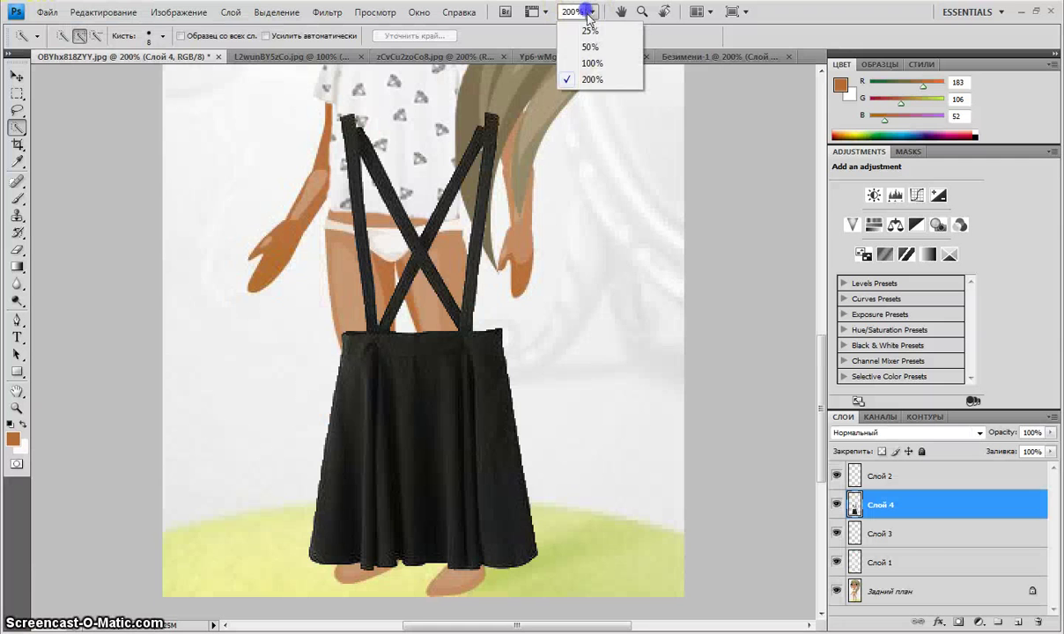
left_click(592, 63)
left_click(103, 12)
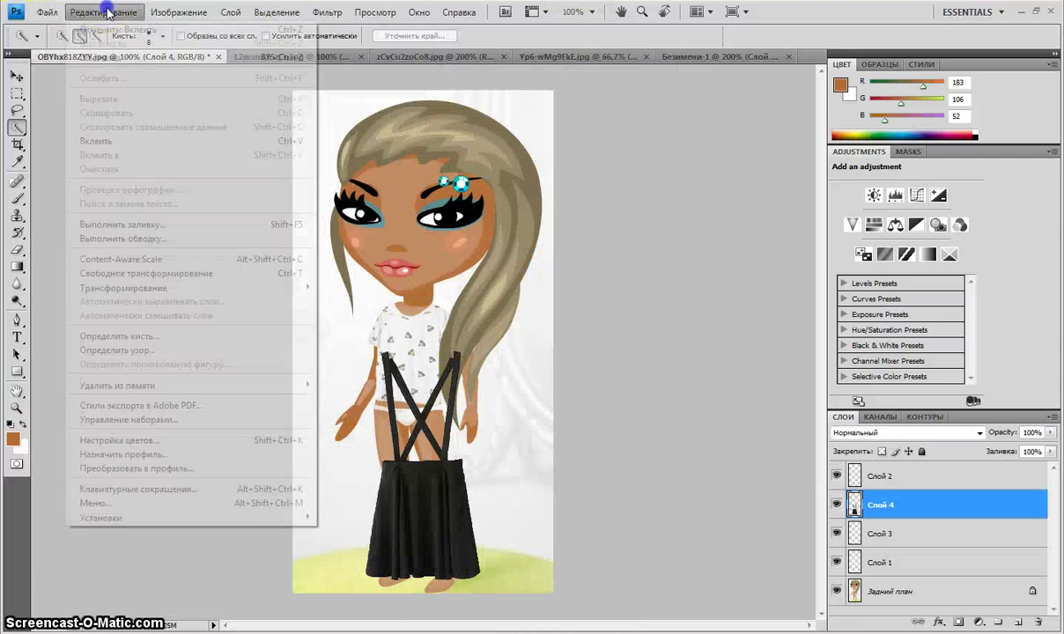
left_click(232, 280)
mouse_move(444, 422)
left_mouse_down()
mouse_move(432, 396)
mouse_move(434, 438)
mouse_move(440, 411)
mouse_move(441, 424)
left_mouse_up()
left_click_drag(474, 508, 452, 416)
left_click_drag(457, 331, 451, 301)
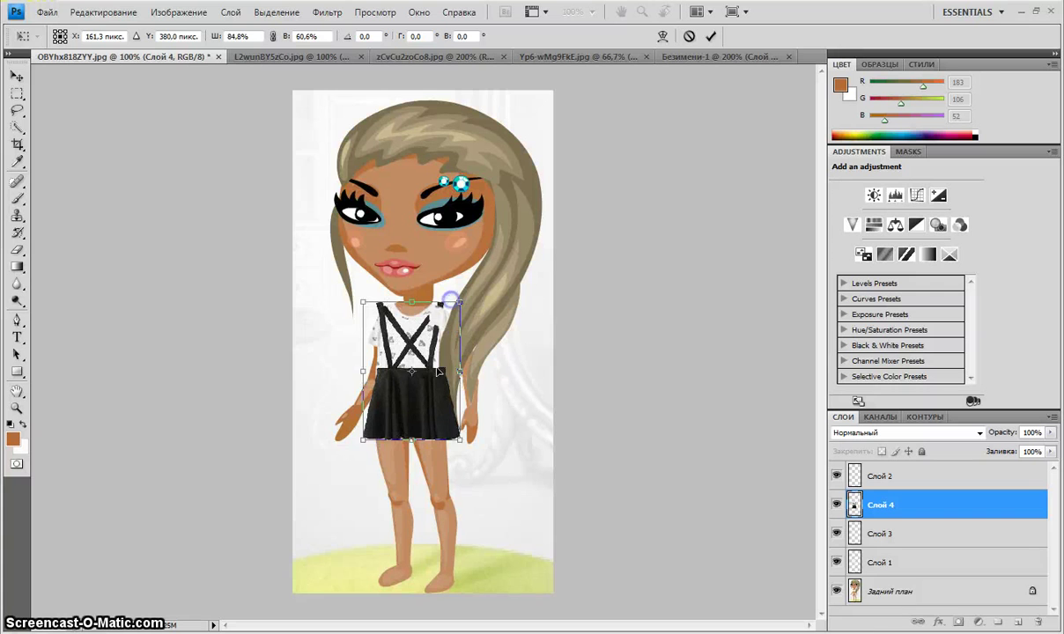
left_click_drag(438, 372, 435, 391)
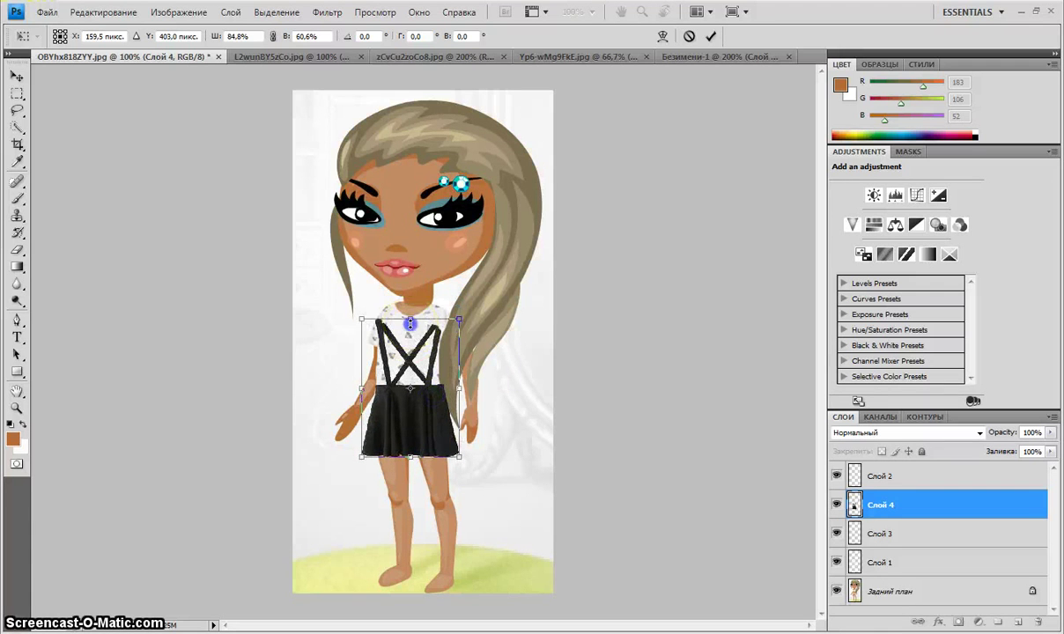
mouse_move(409, 324)
left_mouse_down()
mouse_move(409, 287)
mouse_move(411, 310)
left_mouse_up()
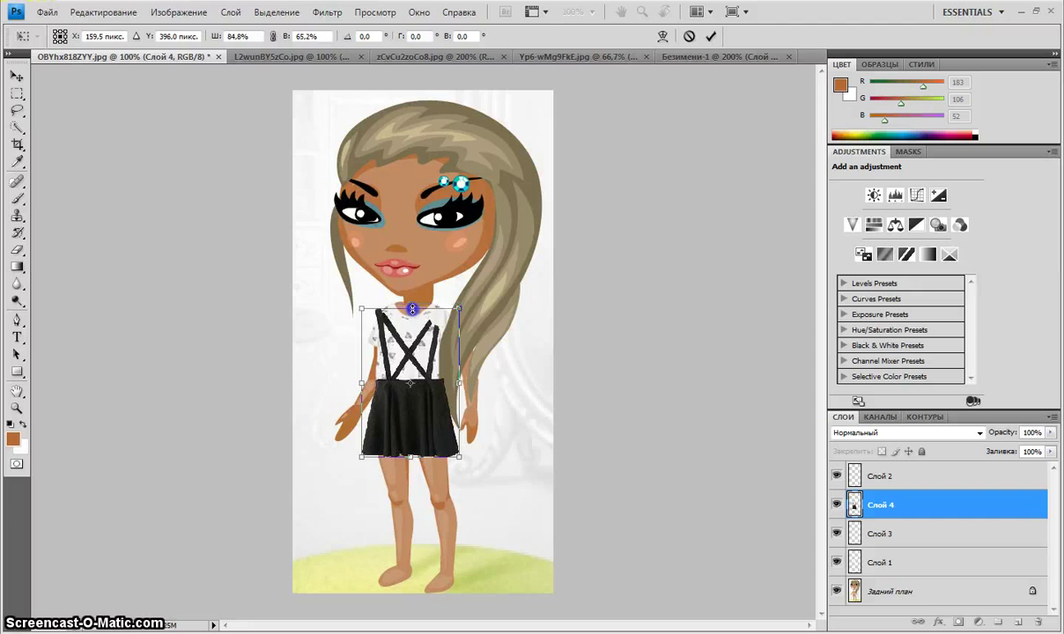
left_click(709, 36)
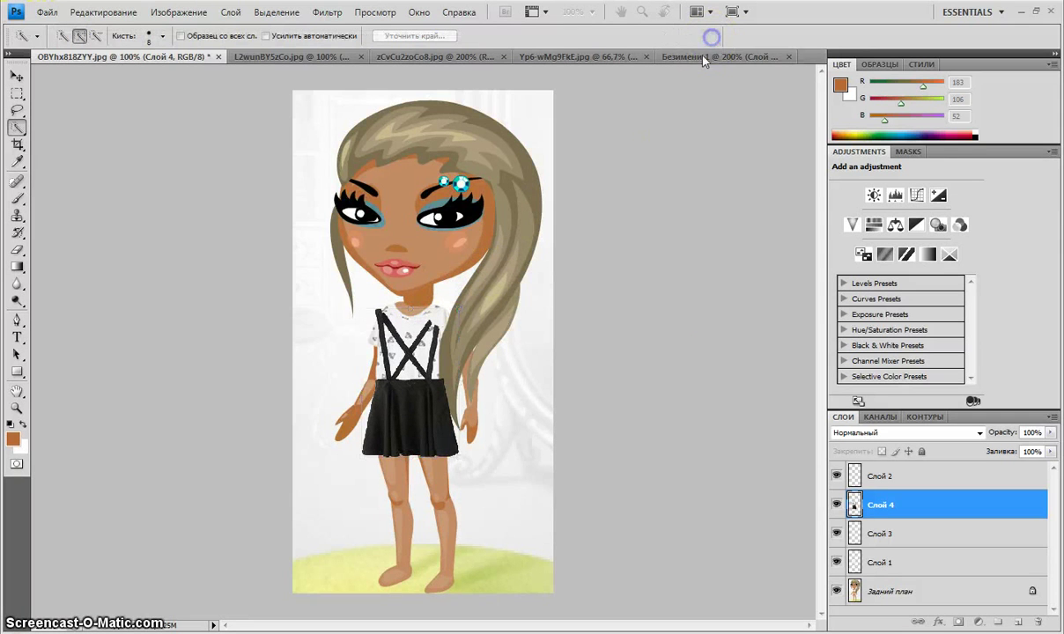
left_click_drag(883, 500, 880, 475)
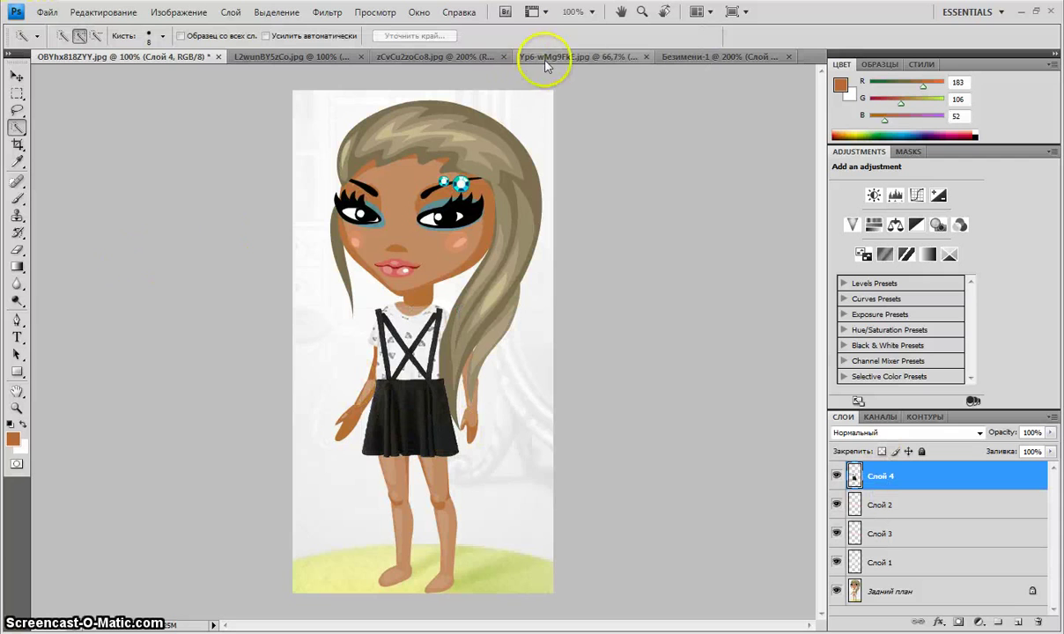
Erase the crossed diagonal straps between the two outer suspenders on Слой 4, using a 19-pixel Eraser
left_click(591, 11)
left_click(592, 79)
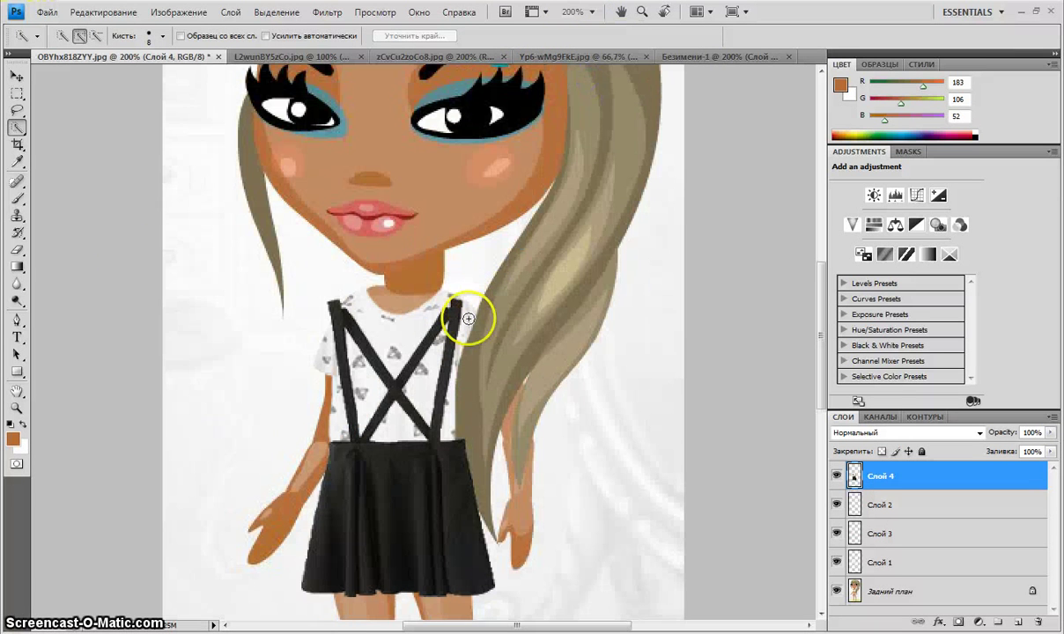
left_click(17, 251)
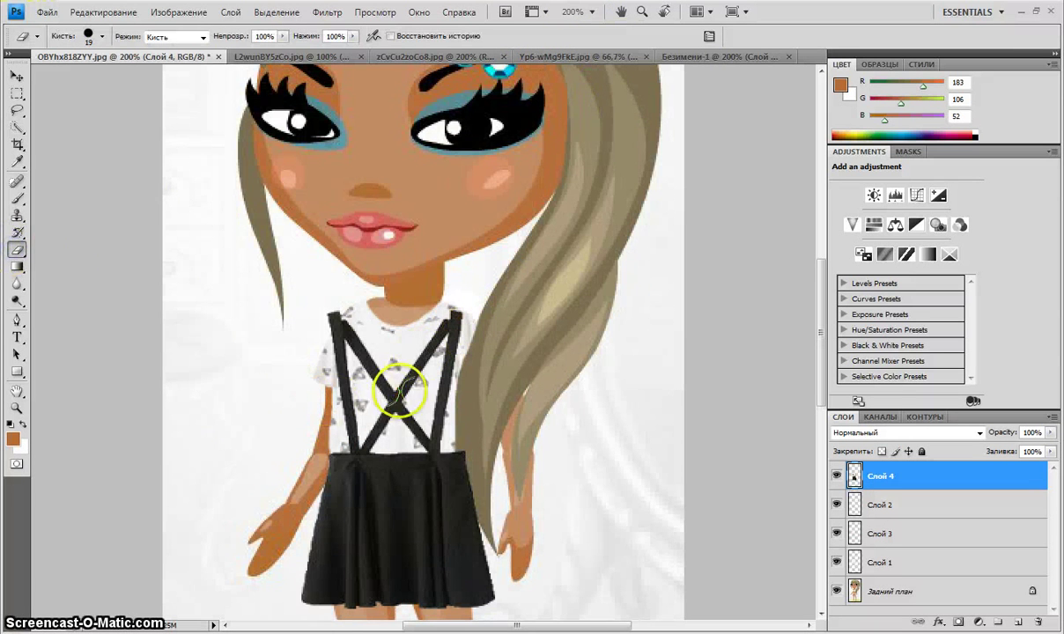
left_click_drag(352, 335, 376, 365)
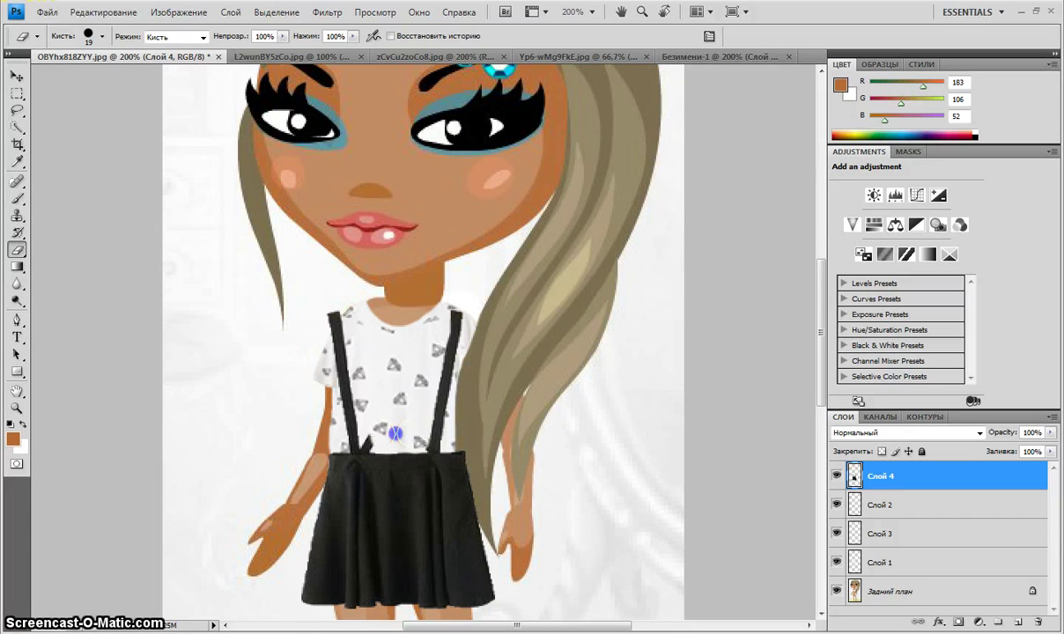
mouse_move(372, 440)
left_mouse_down()
mouse_move(394, 414)
mouse_move(273, 331)
mouse_move(160, 230)
mouse_move(173, 168)
mouse_move(130, 83)
left_mouse_up()
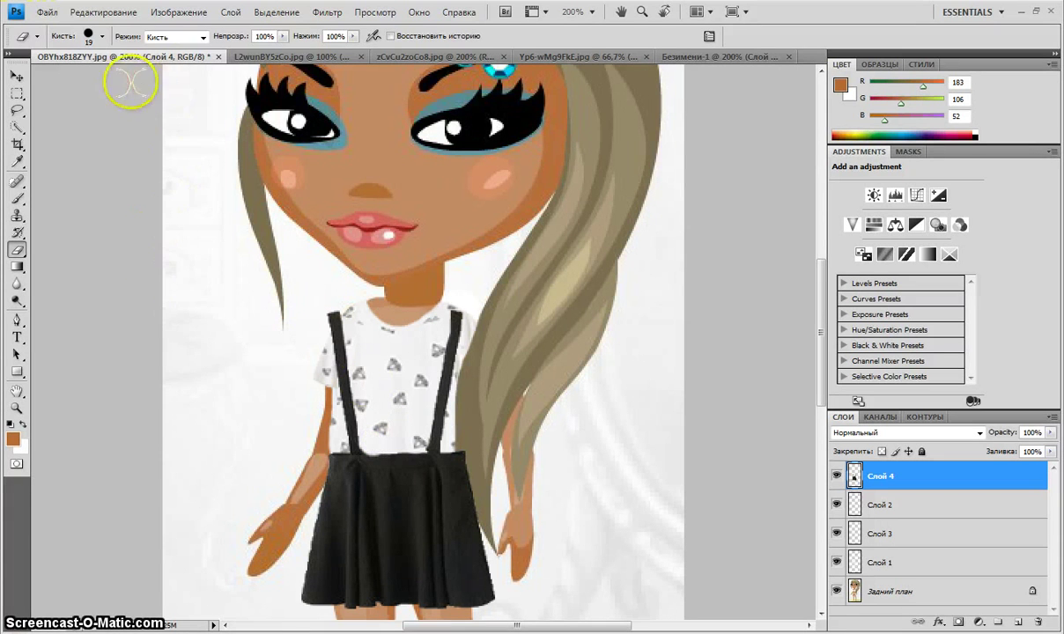
Undo the last erasing, clear the diagonal strap remnants above the waistband with a 13-pixel Eraser, and trim the left-hand suspender's upper end
left_click(132, 14)
left_click(121, 60)
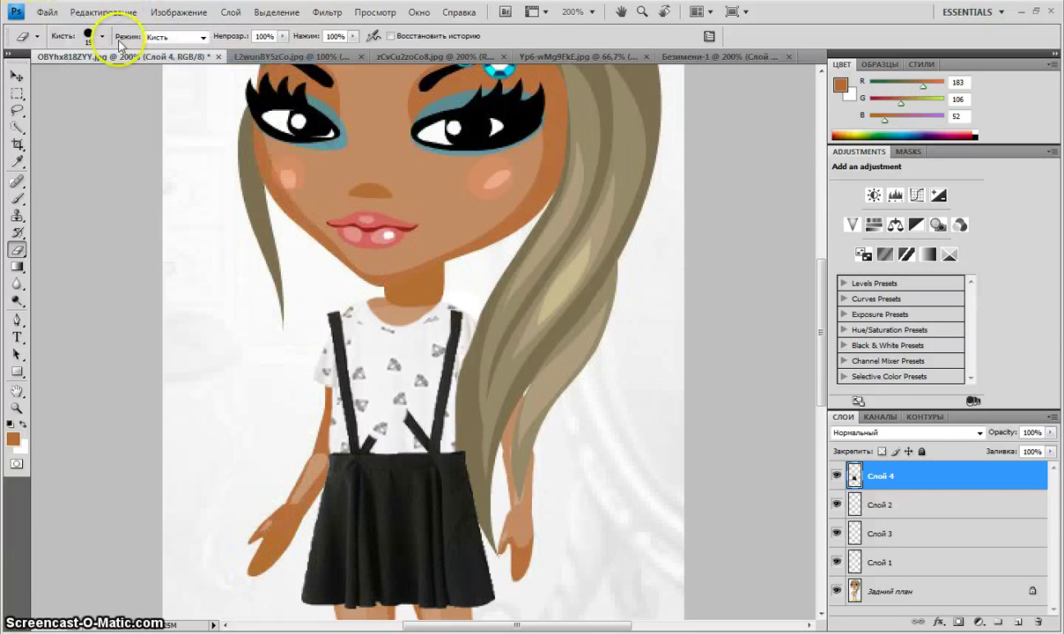
left_click(90, 37)
left_click(121, 156)
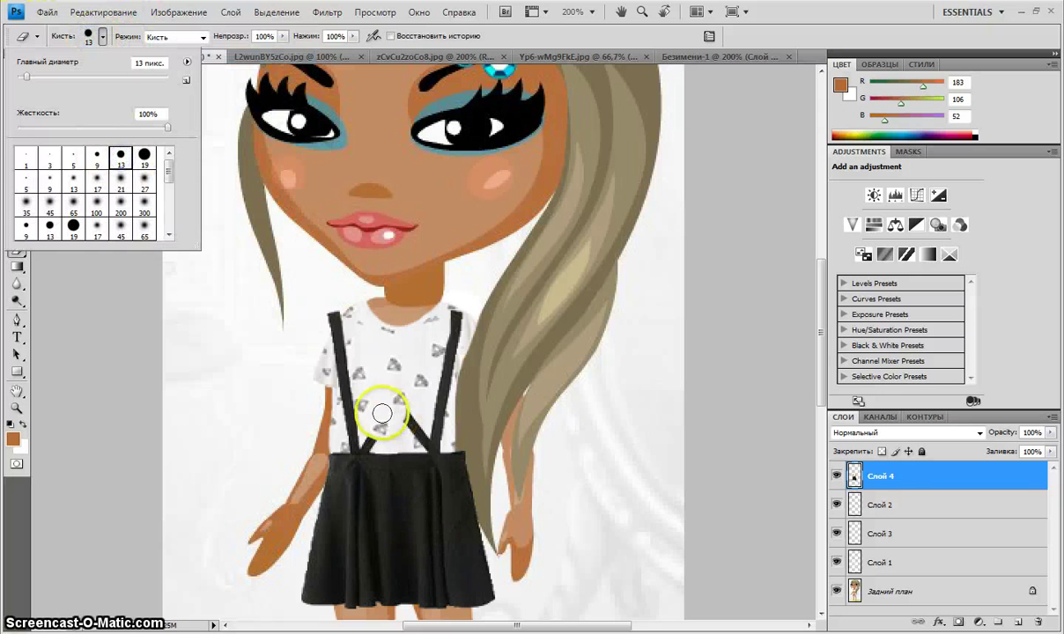
left_click(368, 442)
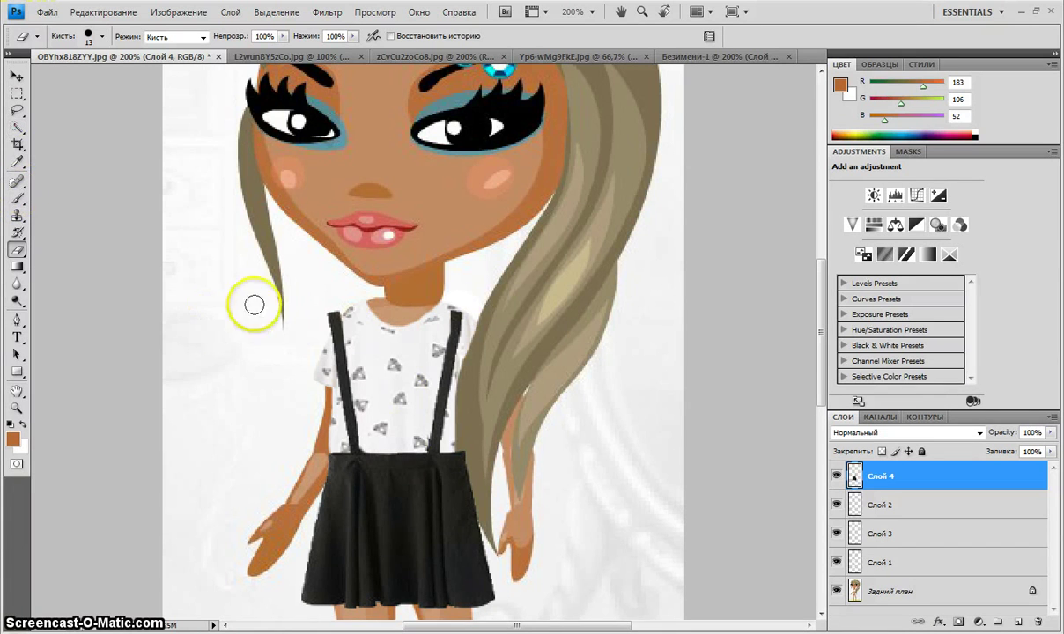
left_click(338, 300)
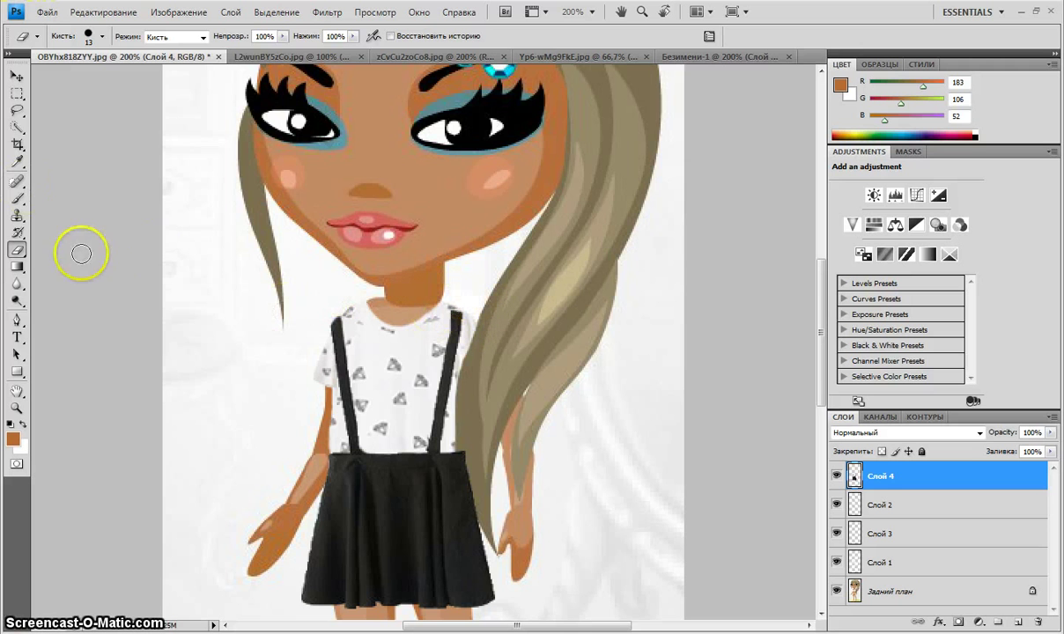
Sample the dark suspender colour and touch up the right-hand suspender's upper end on Слой 4 with a 1-pixel Brush
left_click(16, 162)
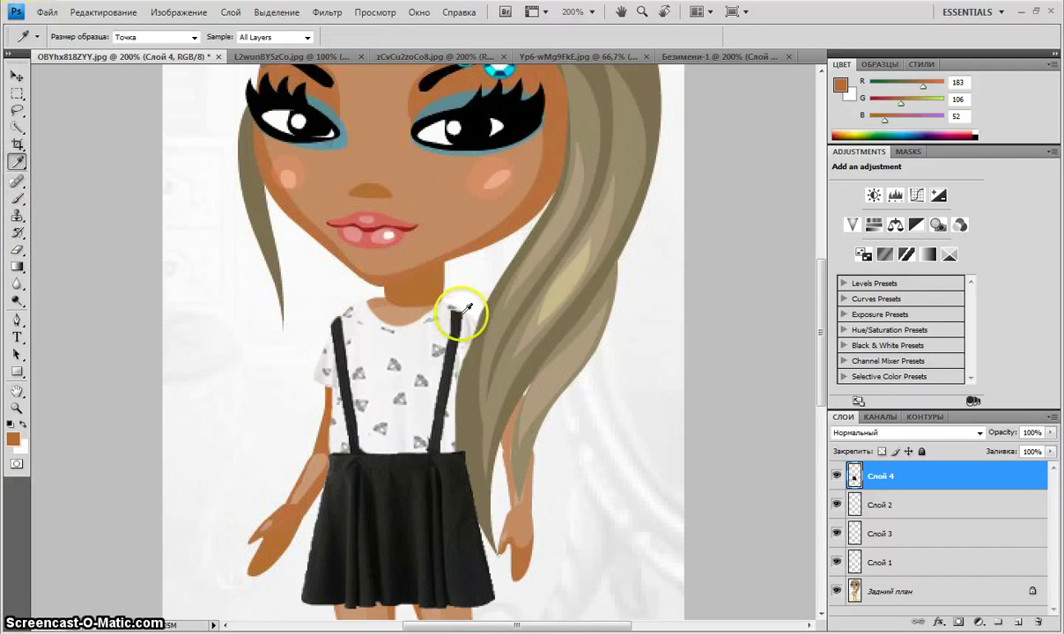
left_click(453, 304)
left_click(16, 195)
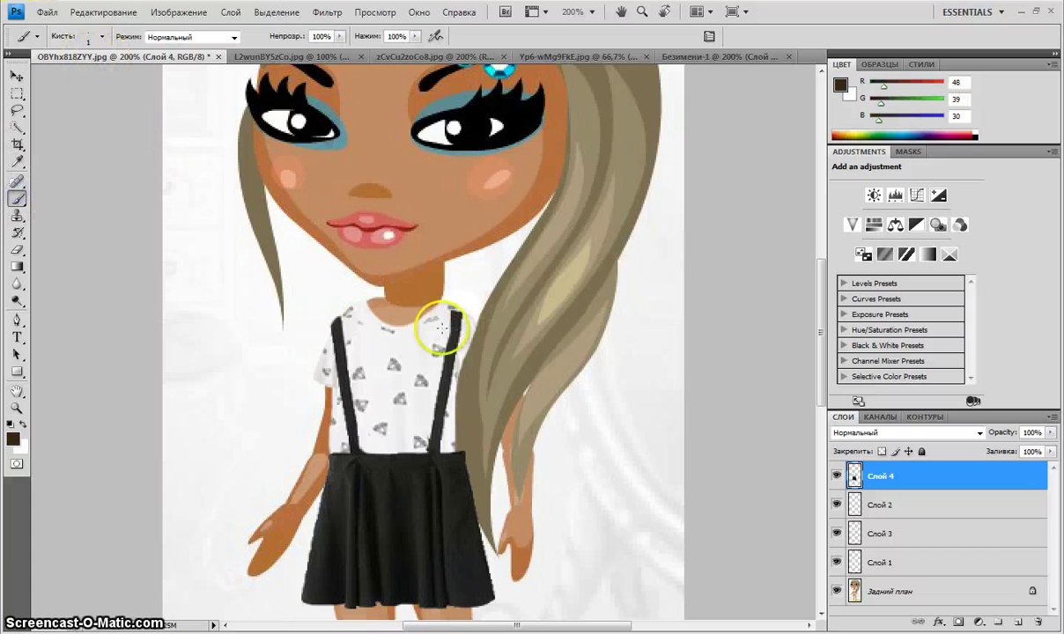
left_click(573, 12)
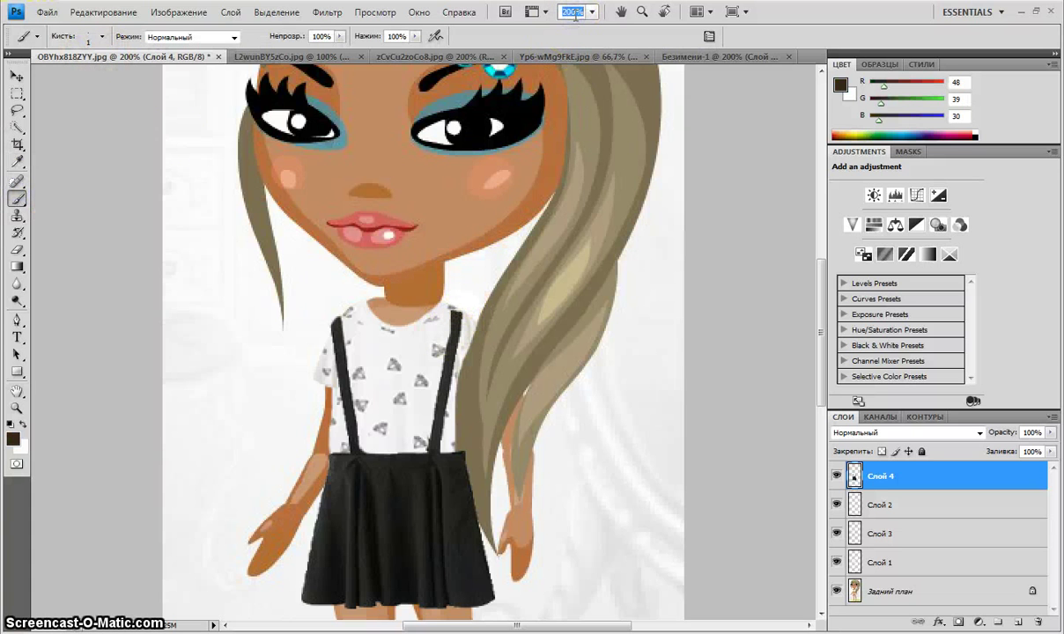
type("400")
key("Return")
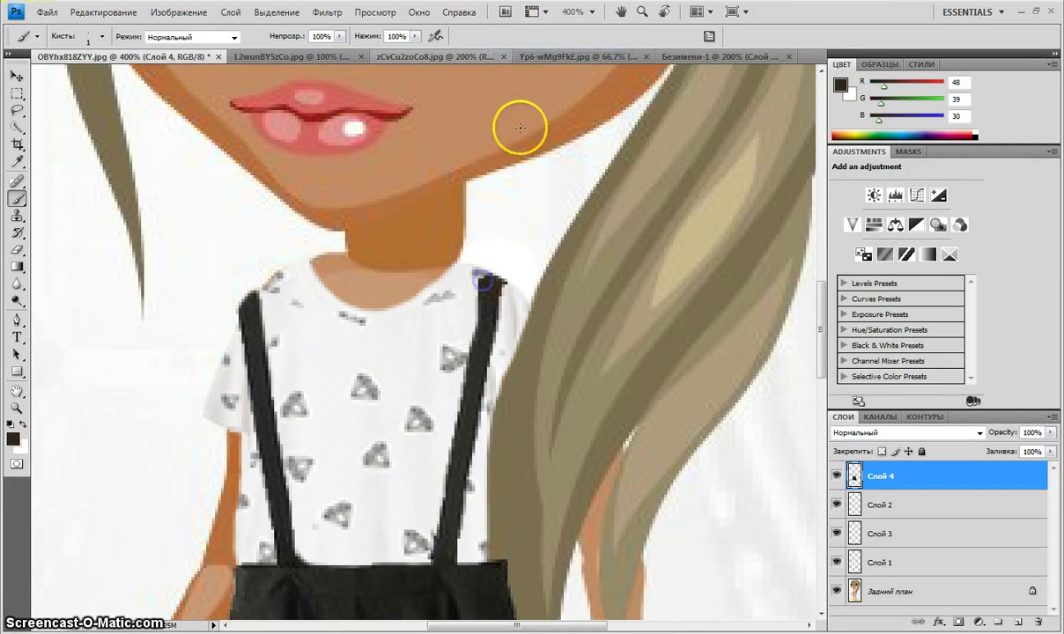
left_click(592, 12)
left_click(589, 59)
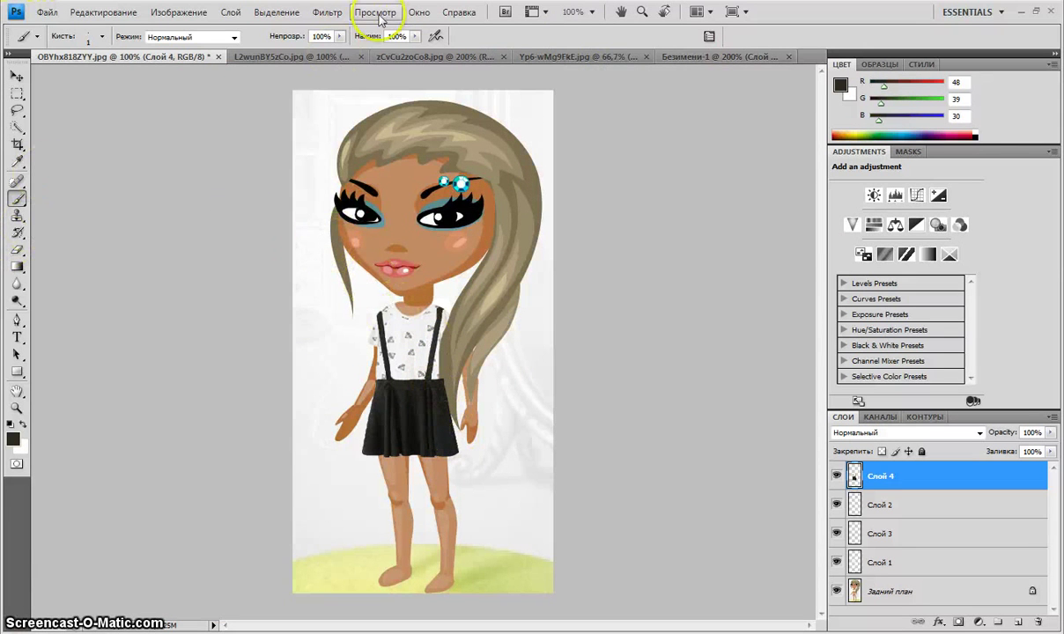
Select the black platform boots in L2wunBY5zCo.jpg with the Quick Selection tool
left_click(695, 56)
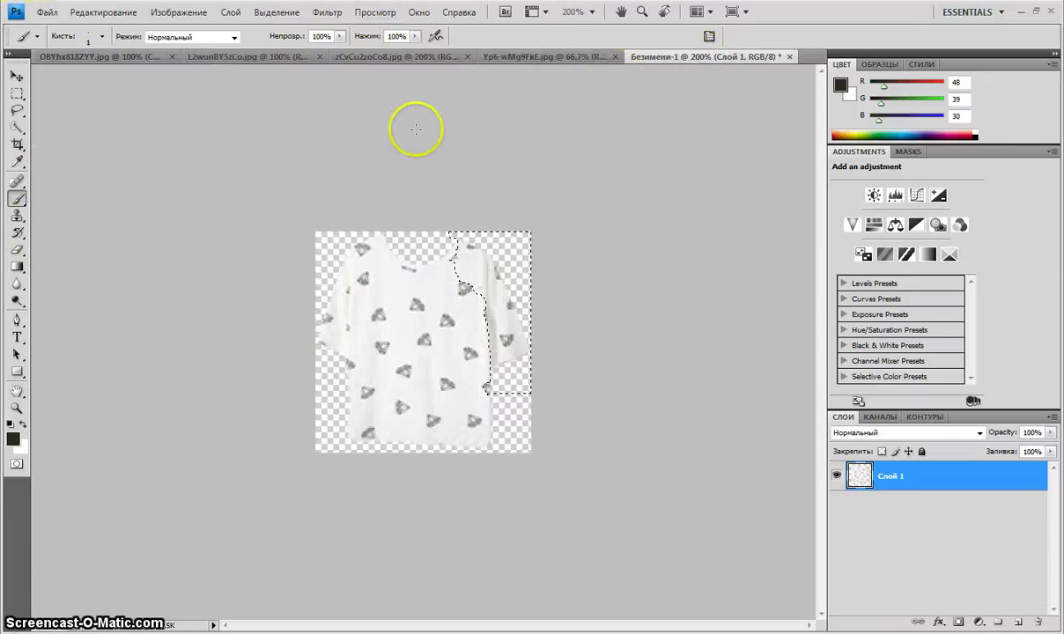
left_click(560, 57)
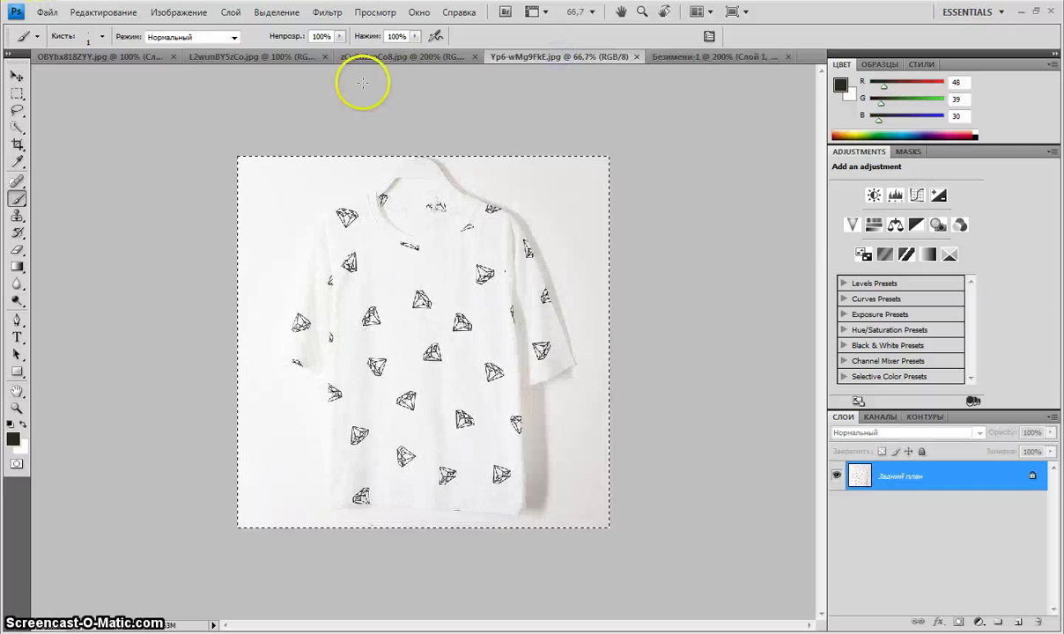
left_click(241, 56)
left_click(17, 127)
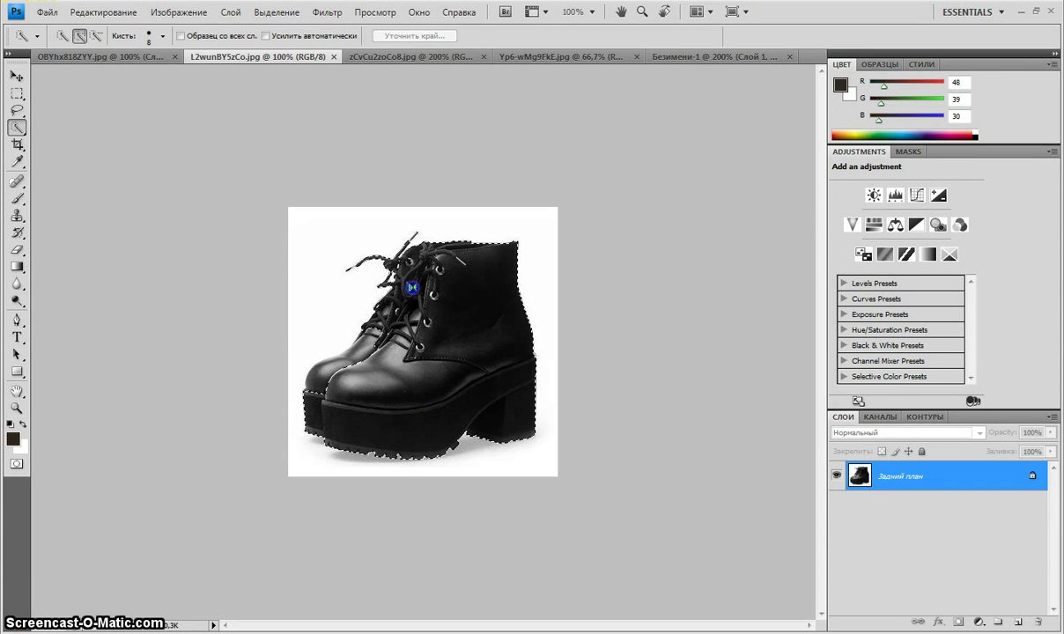
left_click_drag(431, 349, 425, 345)
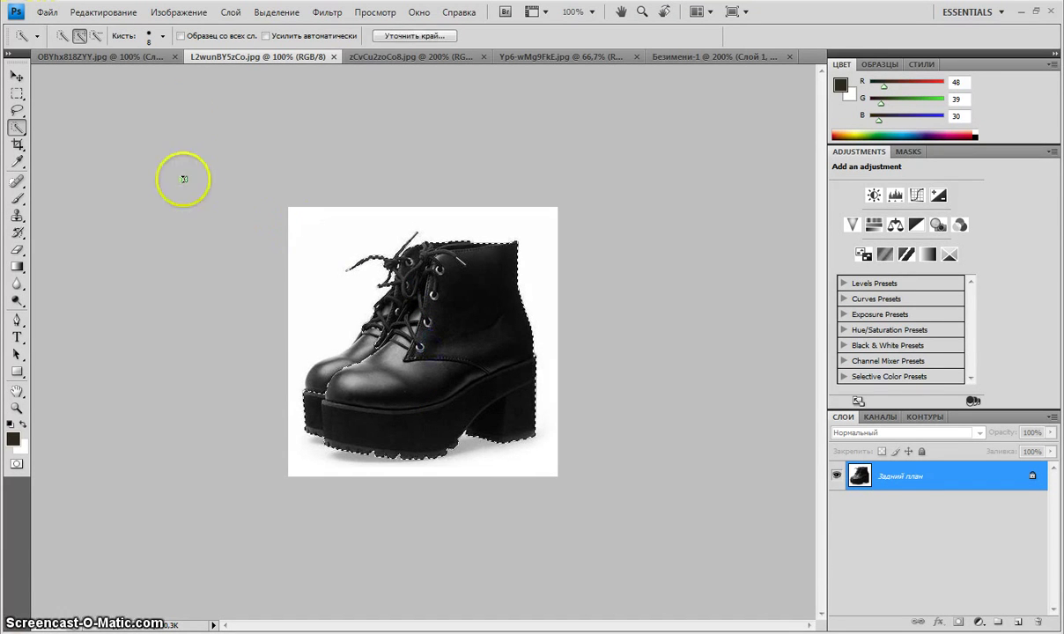
Copy the selected black boots and paste them into the doll image OBYhx818ZYY.jpg
left_click(112, 15)
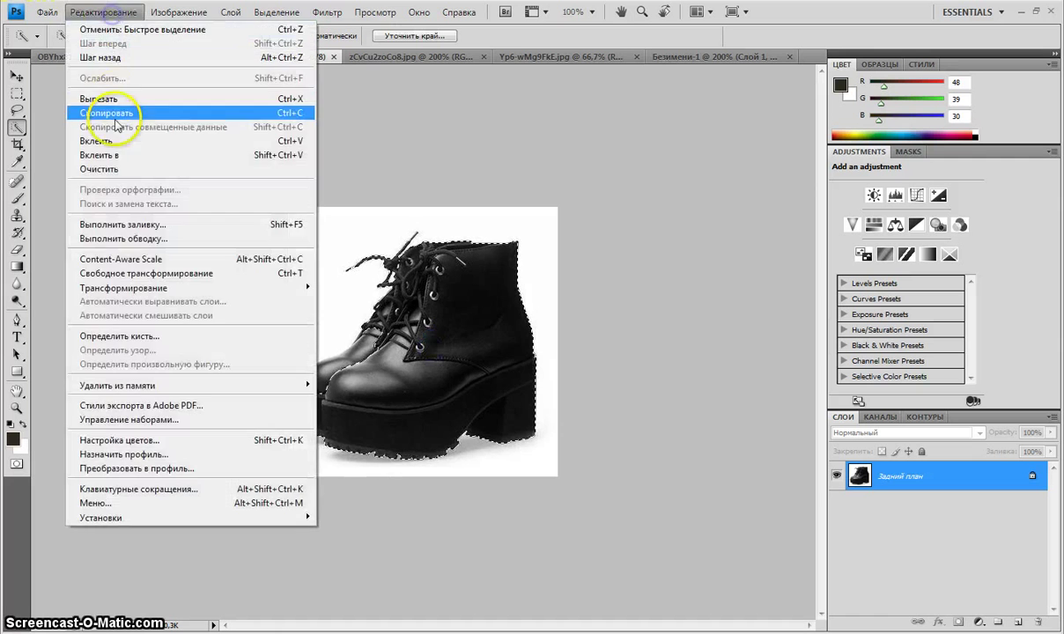
left_click(124, 108)
left_click(92, 56)
left_click(101, 12)
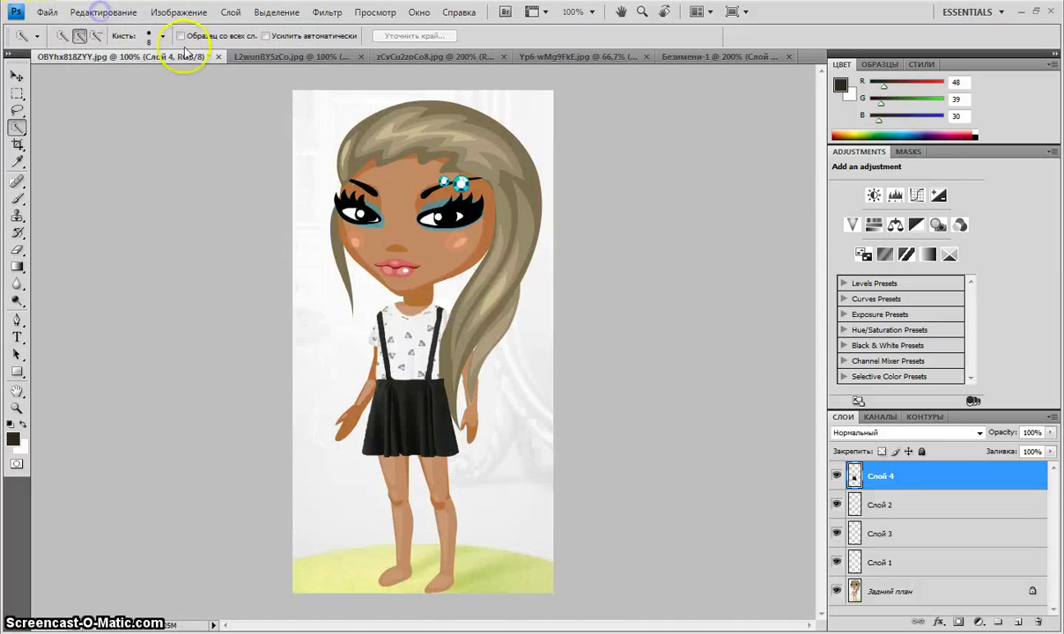
left_click(591, 12)
left_click(581, 79)
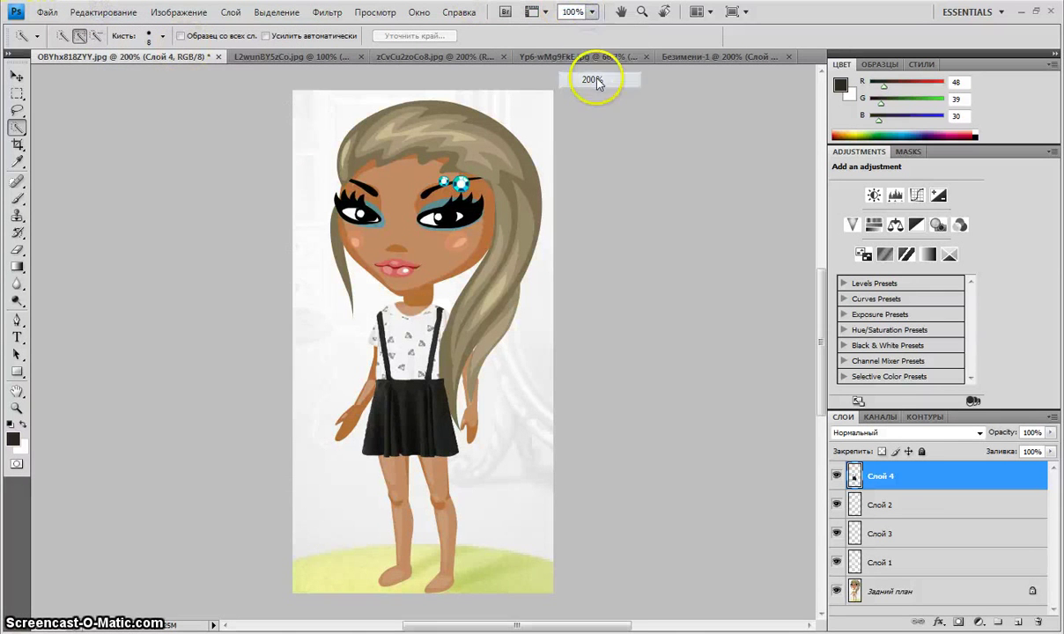
left_click(103, 13)
left_click(96, 141)
left_click(103, 12)
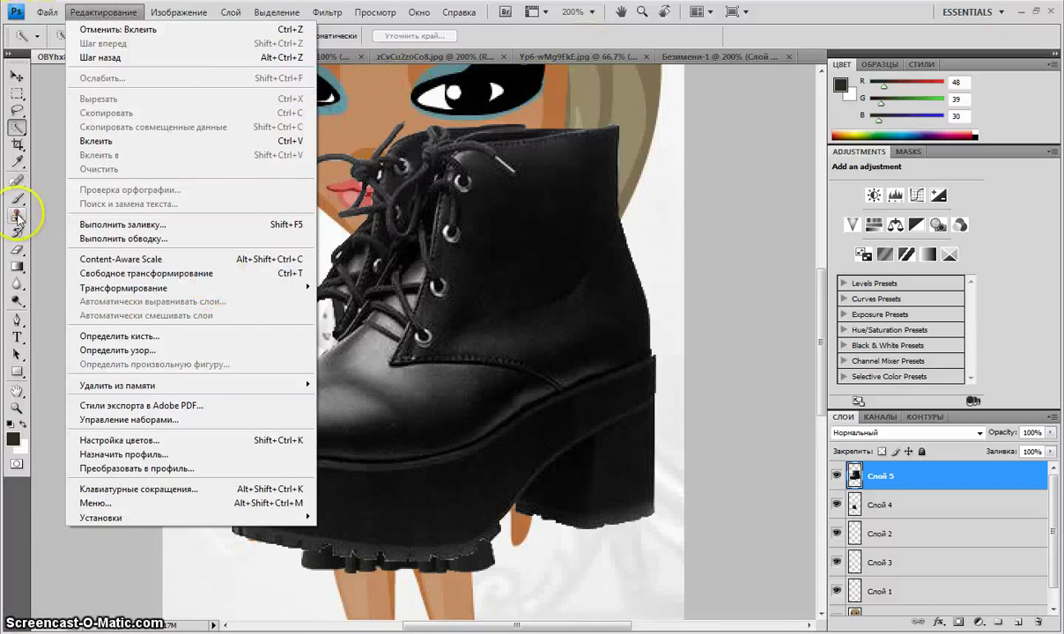
Try to erase the rear boot's platform sole on Слой 5 with a 48-pixel Eraser, and undo the erasing
left_click(16, 252)
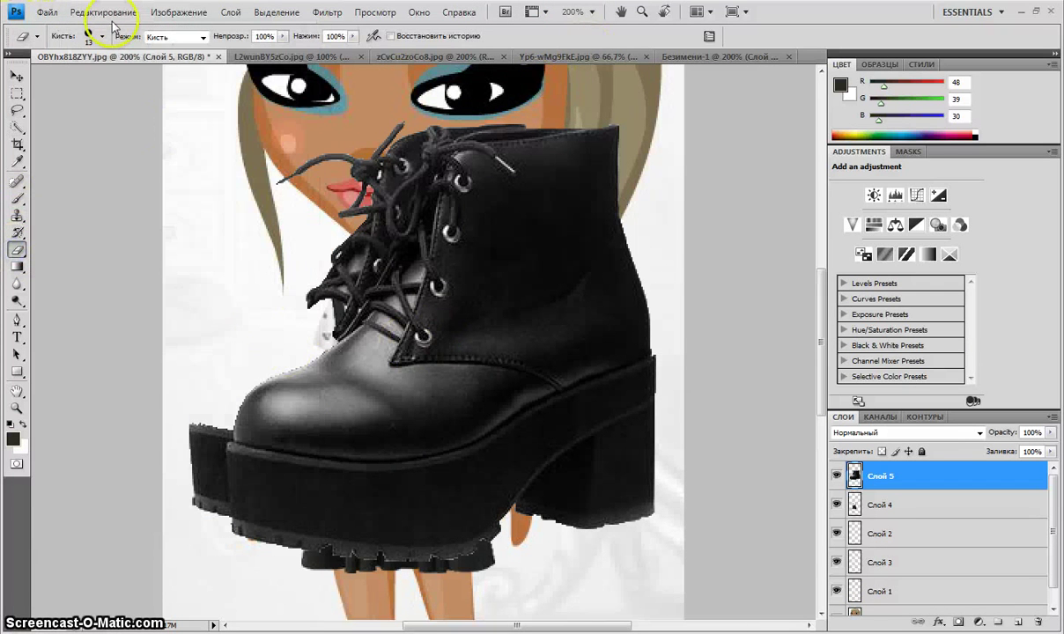
left_click(88, 37)
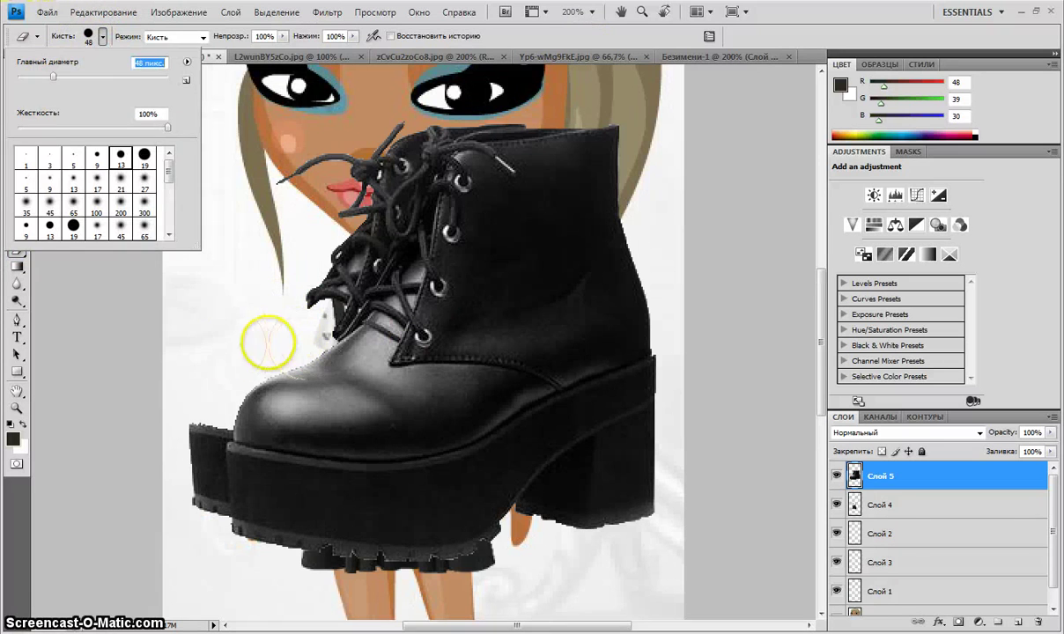
left_click(224, 353)
left_click_drag(201, 414, 194, 481)
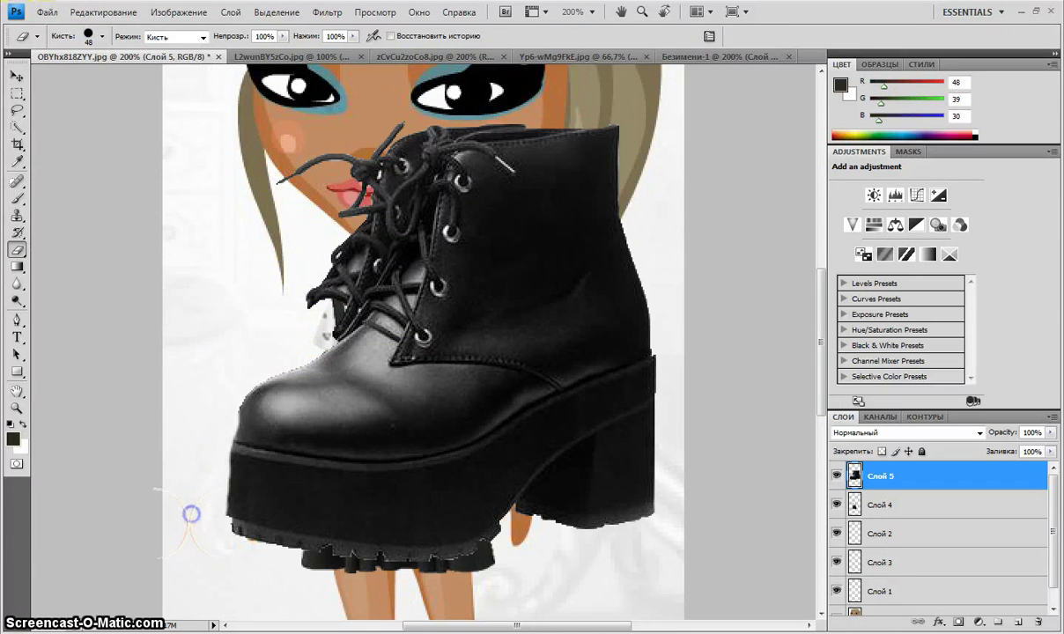
left_click(103, 12)
left_click(53, 72)
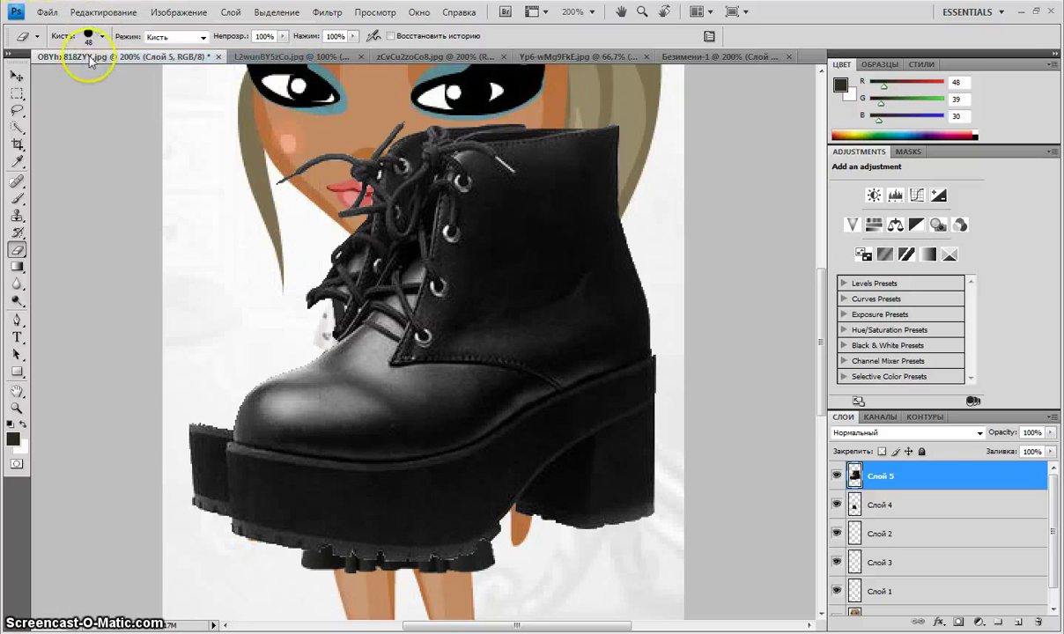
Erase the rear boot's platform sole beside the front boot's toe on Слой 5, using a 24-pixel Eraser
left_click(91, 37)
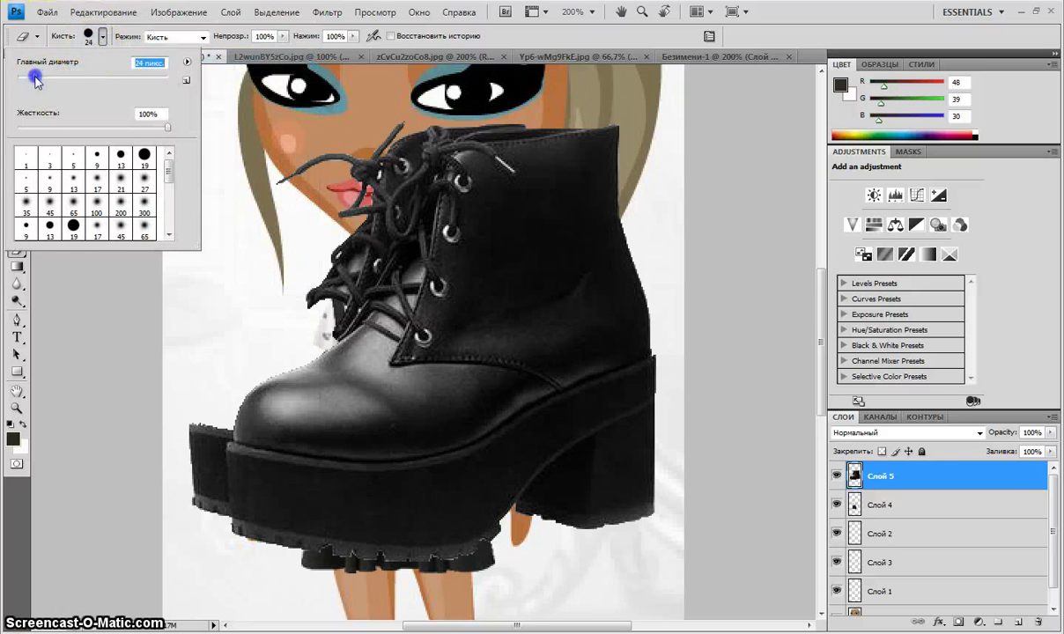
left_click(216, 425)
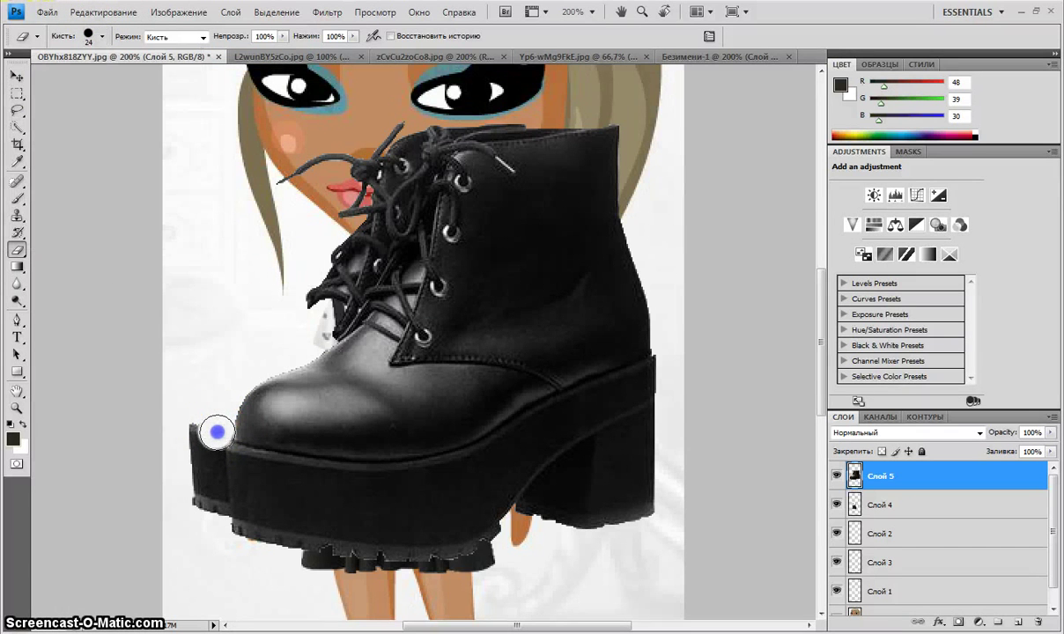
left_click_drag(212, 433, 209, 443)
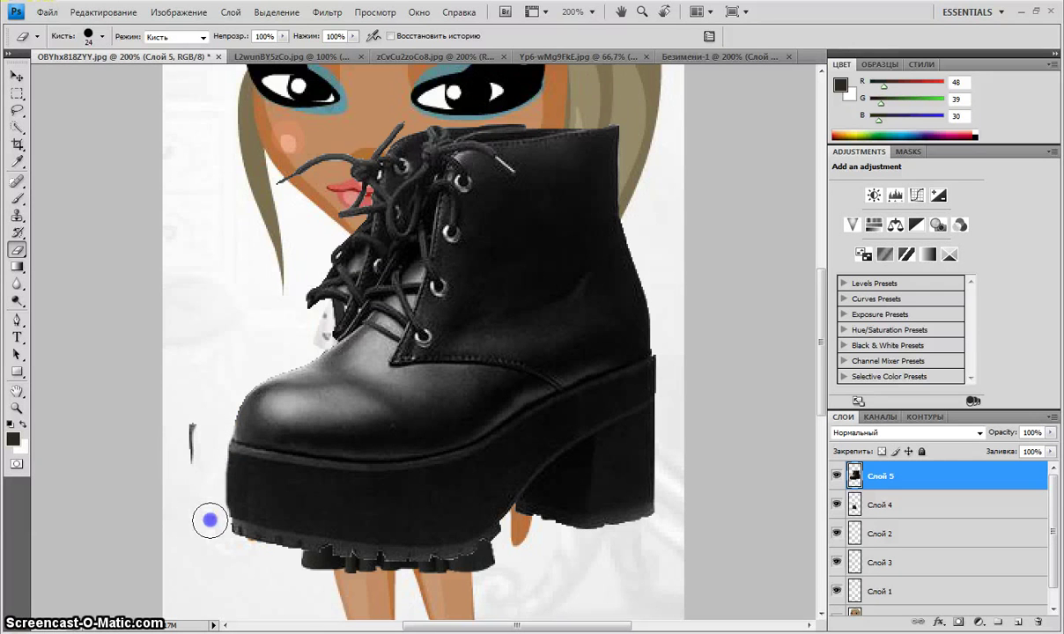
left_click_drag(206, 480, 209, 490)
Erase the rear boot's upper and its loose laces along the front boot's lacing edge on Слой 5
scroll(199, 410, "down", 3)
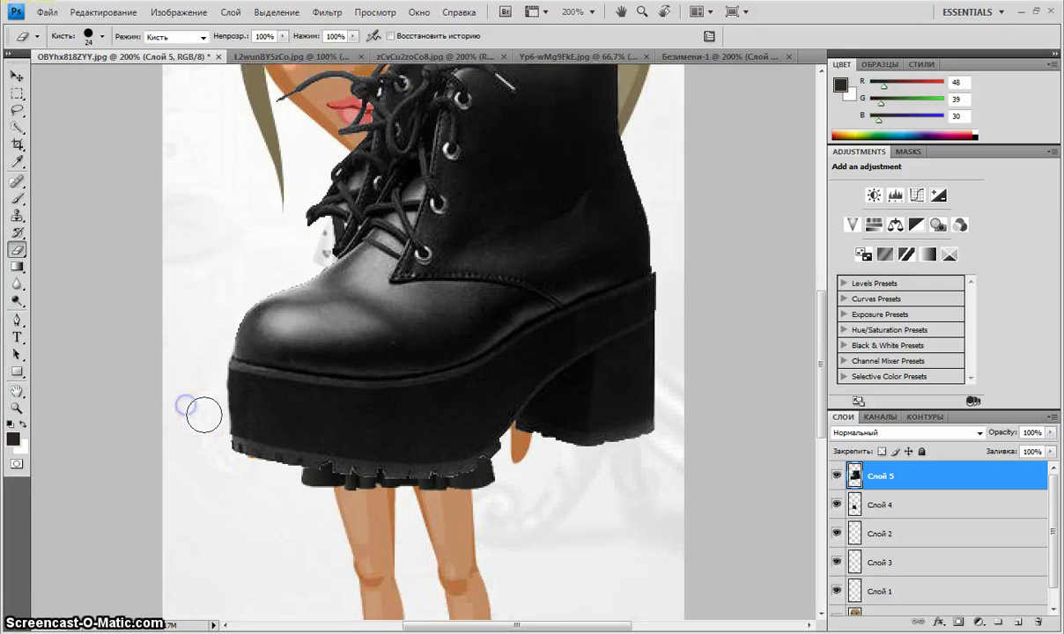
scroll(595, 434, "up", 4)
scroll(516, 336, "up", 4)
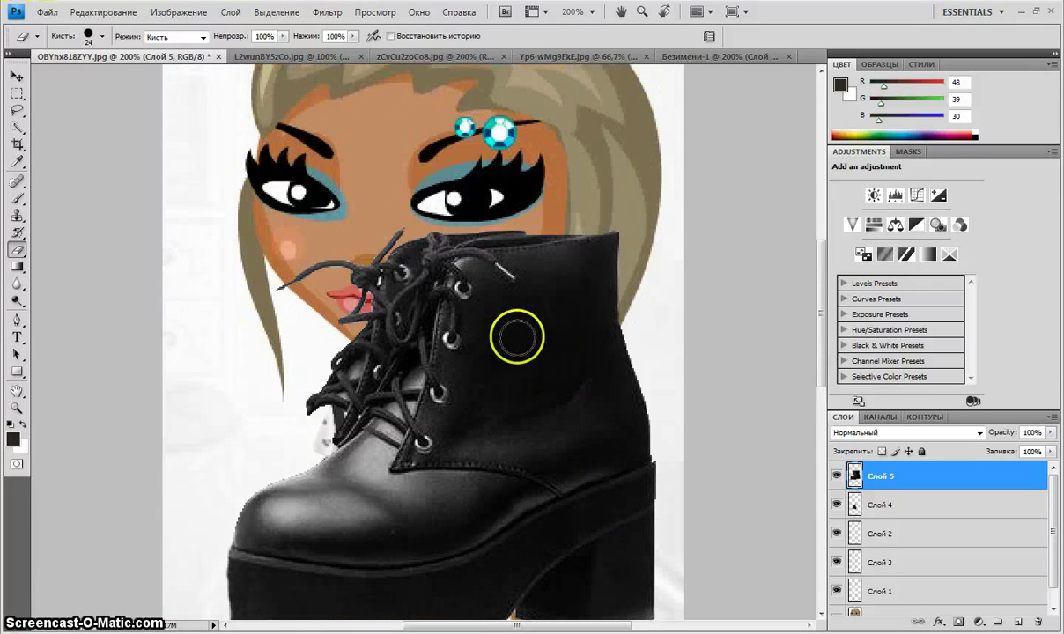
mouse_move(299, 414)
left_mouse_down()
mouse_move(304, 439)
mouse_move(322, 431)
mouse_move(313, 473)
left_mouse_up()
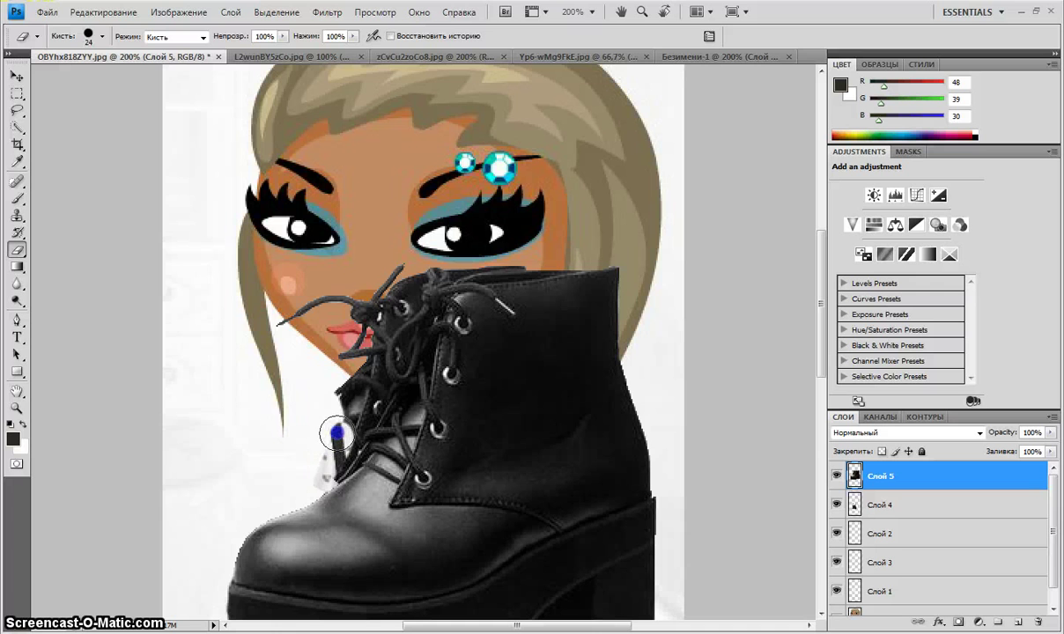
mouse_move(344, 410)
left_mouse_down()
mouse_move(316, 434)
mouse_move(316, 471)
mouse_move(343, 450)
left_mouse_up()
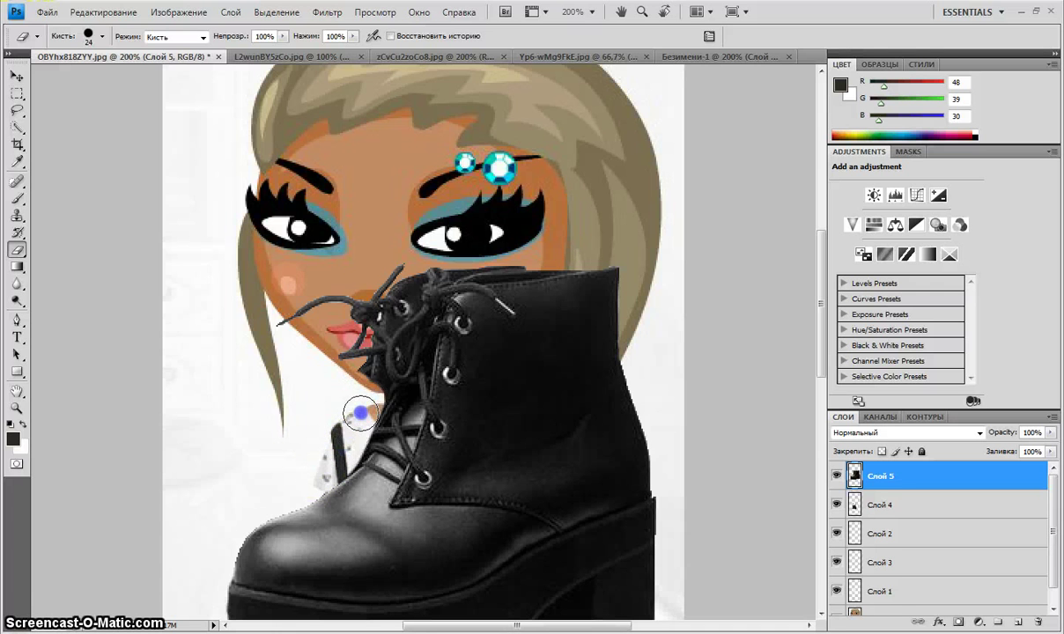
mouse_move(368, 377)
left_mouse_down()
mouse_move(347, 293)
mouse_move(313, 286)
mouse_move(278, 360)
left_mouse_up()
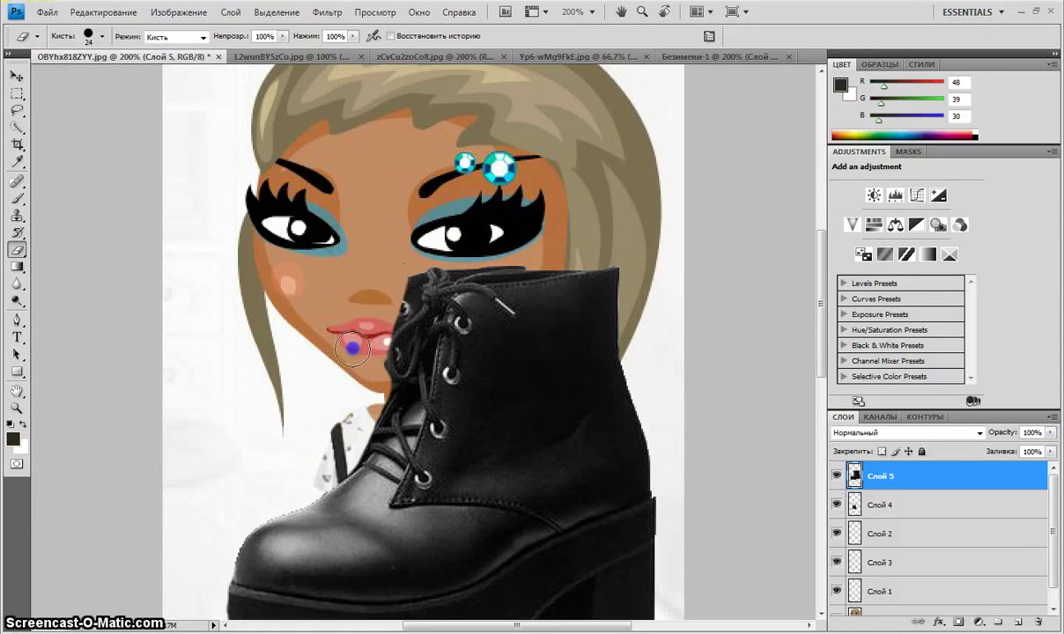
left_click_drag(352, 349, 405, 298)
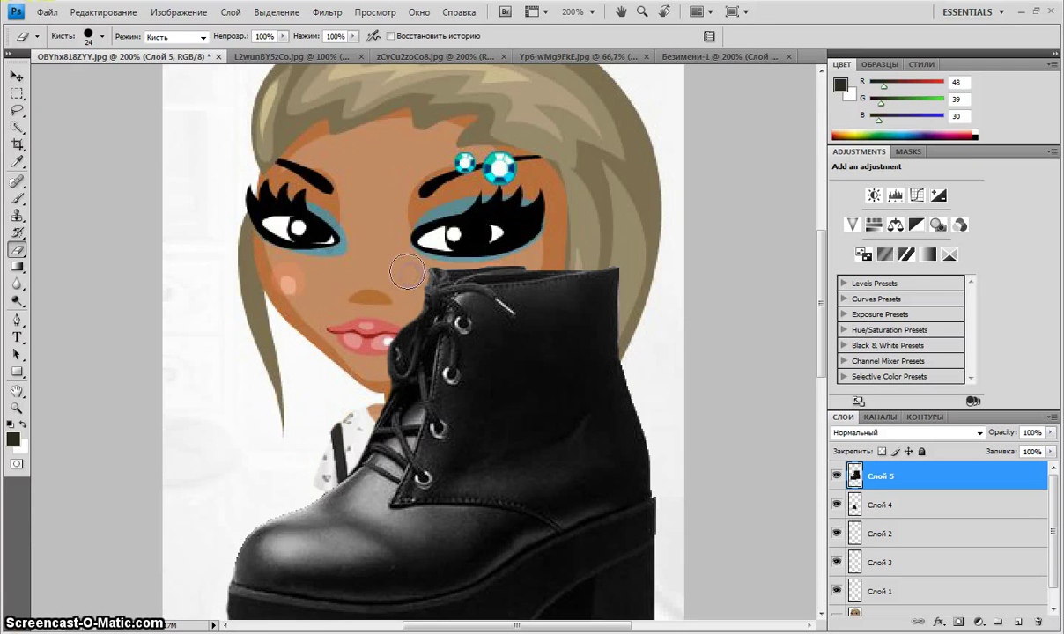
Trim the bumps along the boot's top rim on Слой 5, undoing the first erasing and redoing it more closely
scroll(560, 198, "down", 3)
scroll(534, 208, "up", 2)
mouse_move(535, 208)
left_mouse_down()
mouse_move(526, 227)
mouse_move(494, 218)
left_mouse_up()
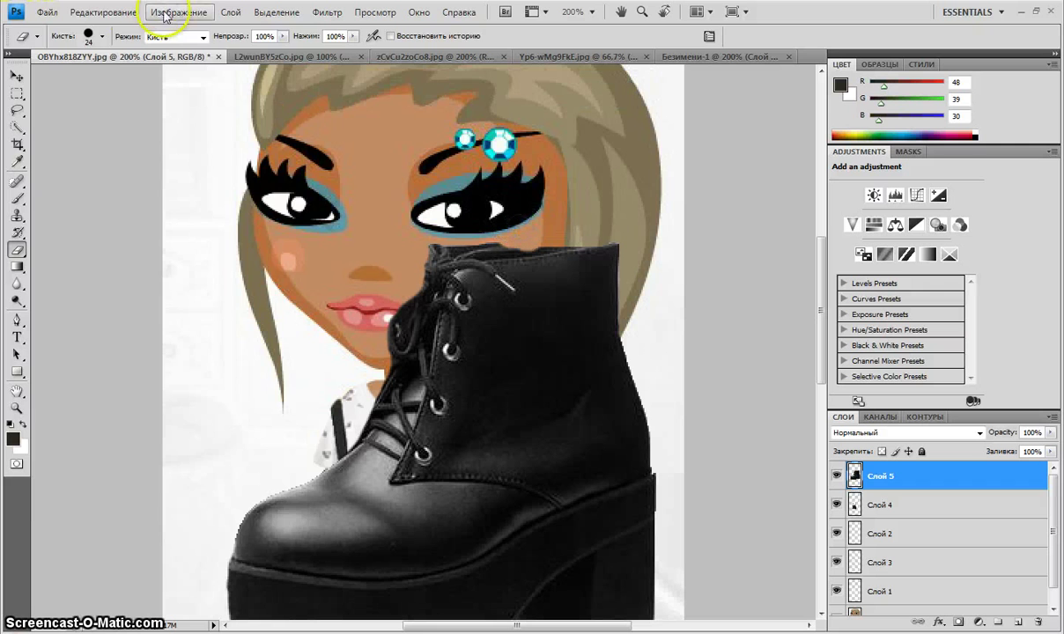
left_click(103, 12)
left_click(115, 57)
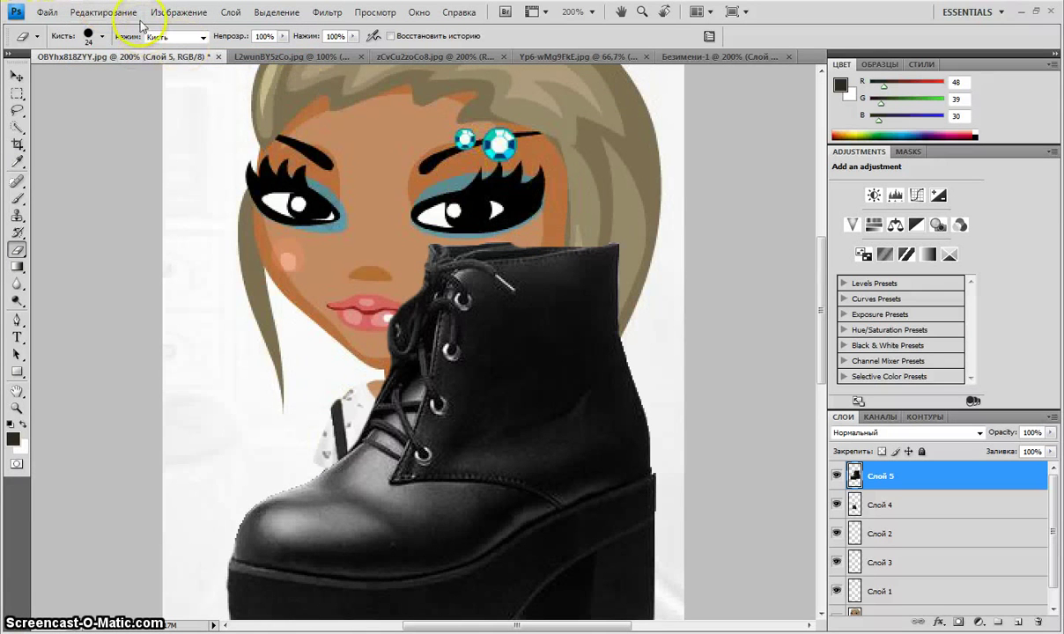
key("ctrl+alt+z")
left_click_drag(520, 228, 488, 230)
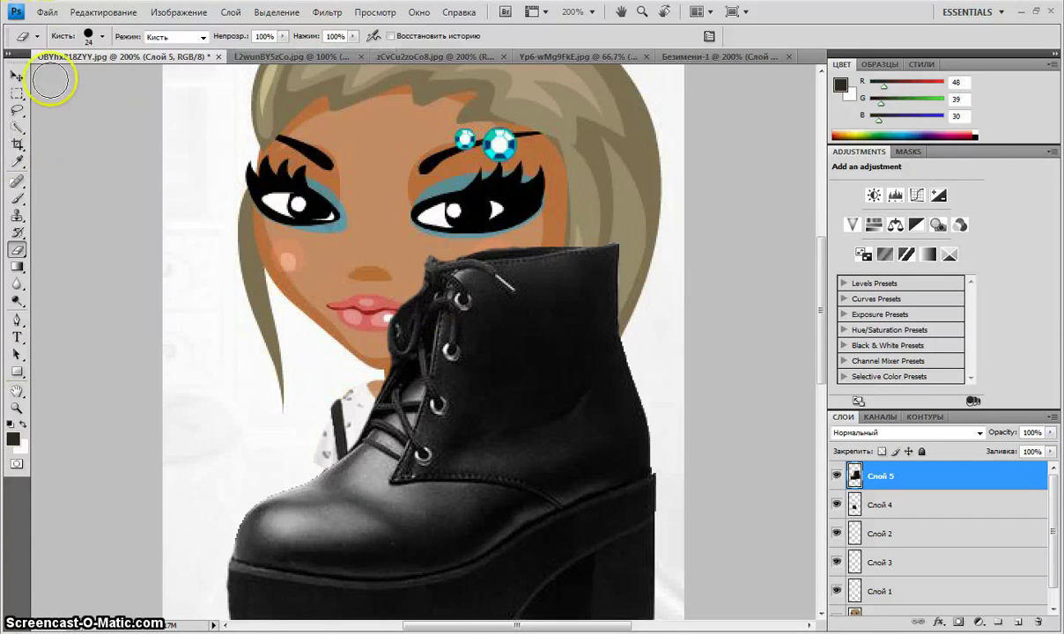
Clear the dark area inside the hanging lace loop on Слой 5 with a 9-pixel Eraser
left_click(88, 37)
left_click_drag(33, 77, 27, 76)
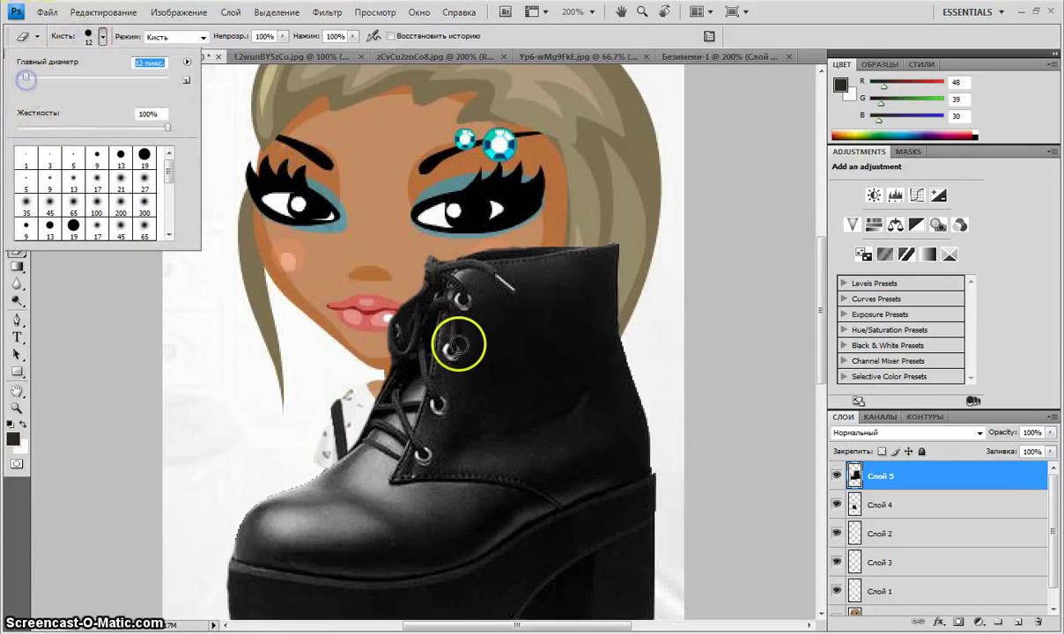
left_click(121, 158)
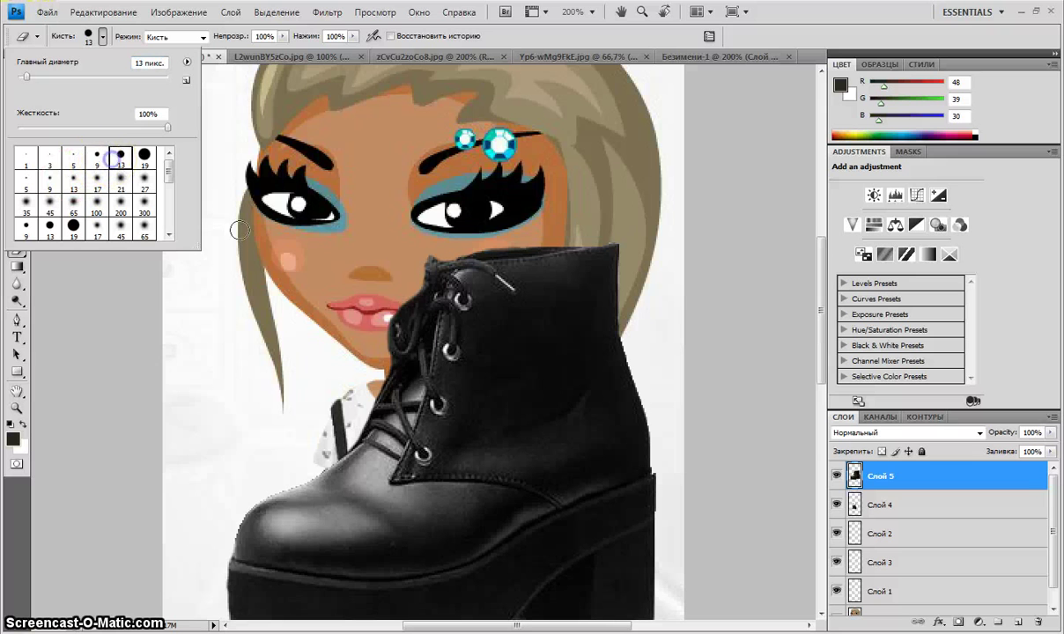
left_click(97, 157)
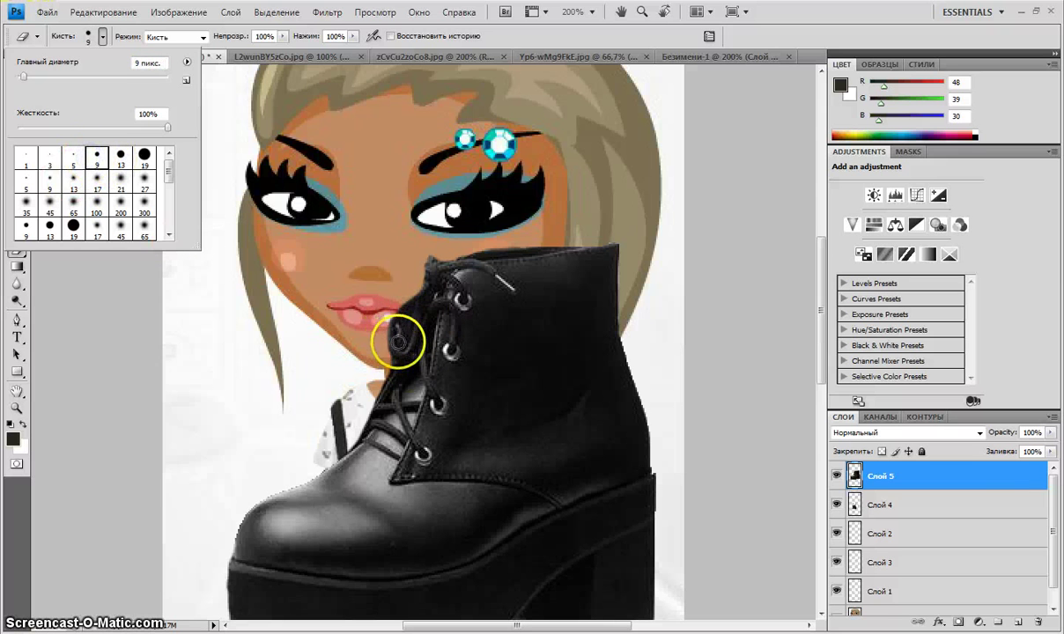
left_click(402, 343)
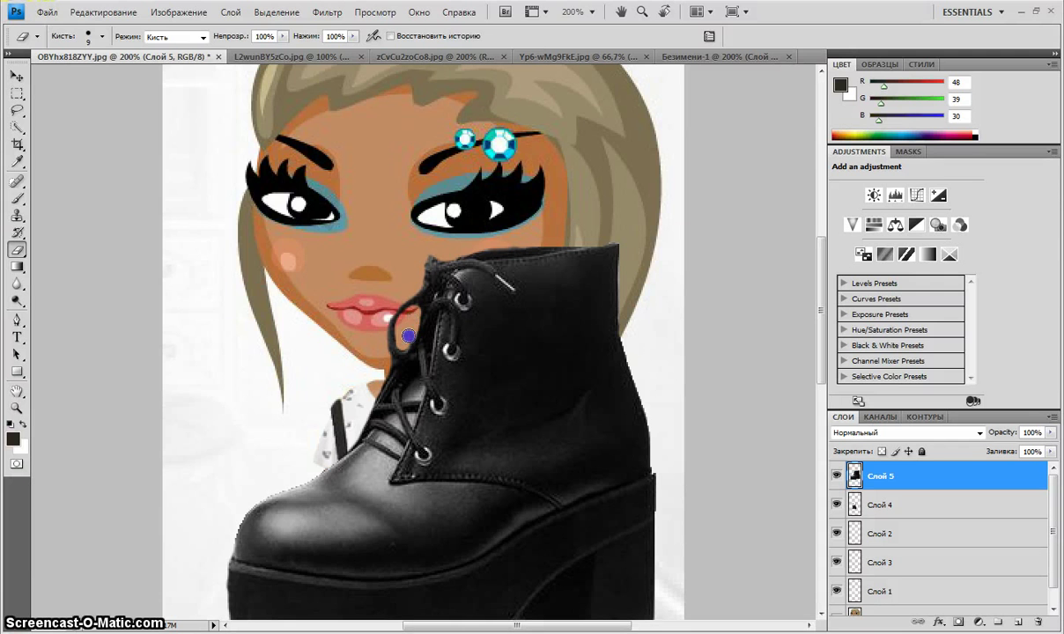
Touch up the boot's lacing edge beside the hanging loop on Слой 5 with a 3-pixel Eraser
left_click(131, 12)
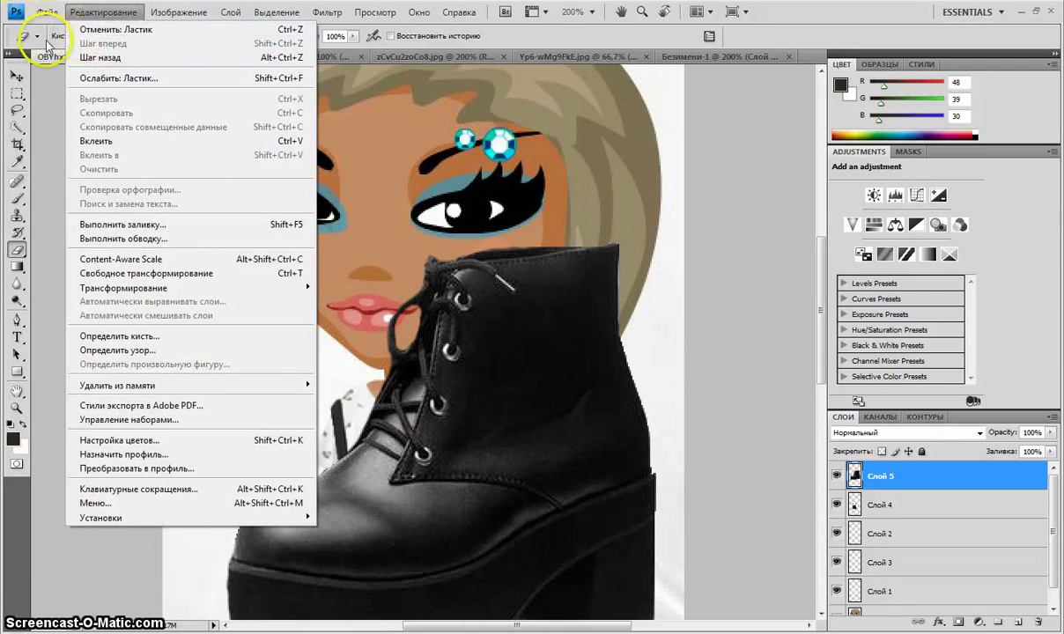
left_click(47, 41)
left_click(101, 36)
left_click(49, 159)
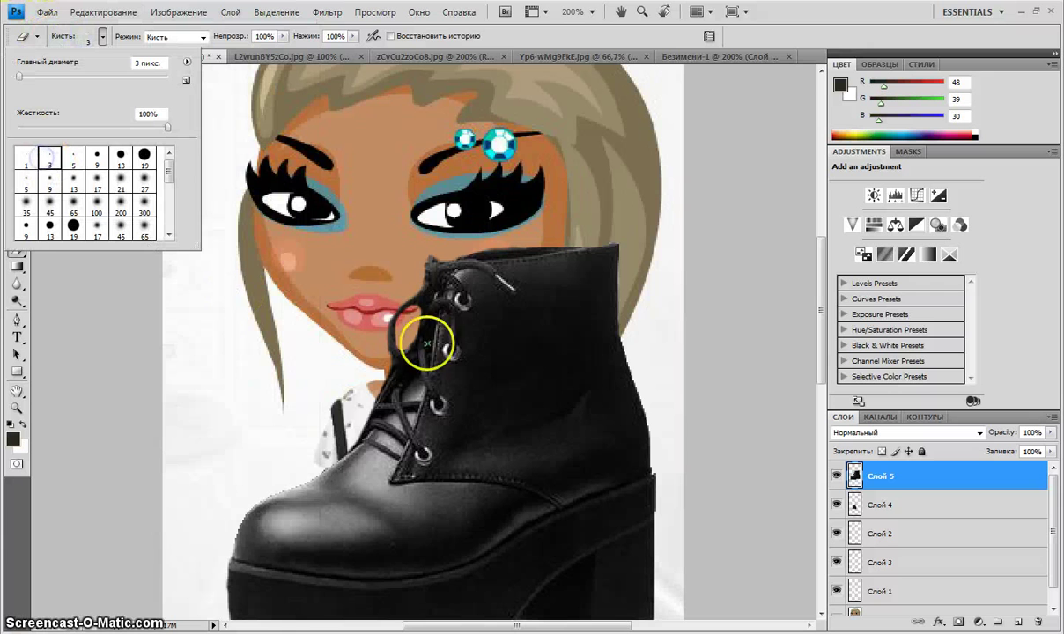
left_click(424, 299)
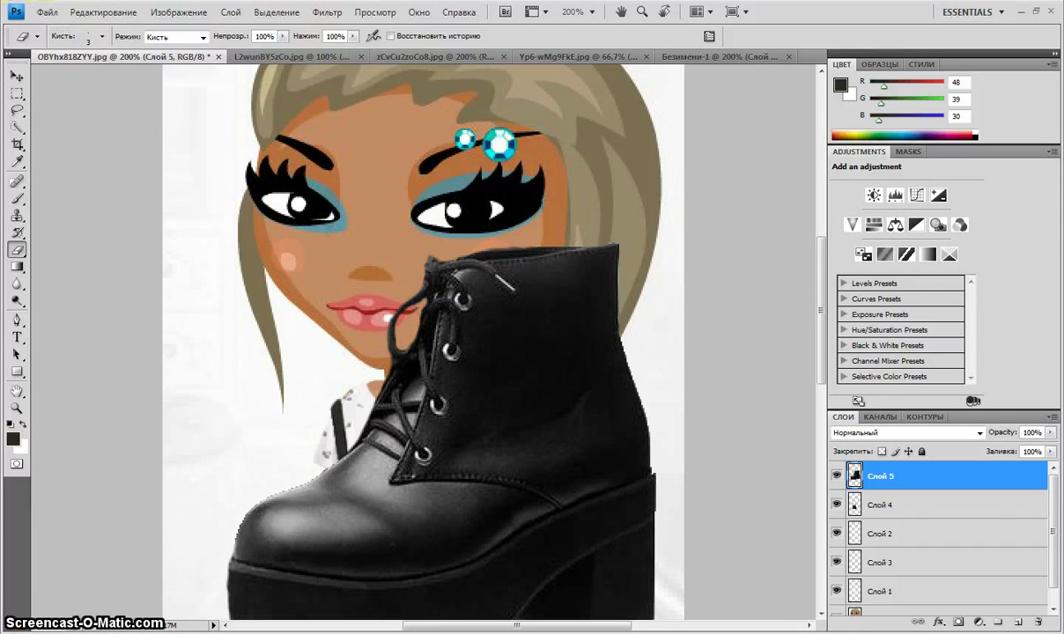
Scale the boot on Слой 5 to 15.8% width and 18.6% height with Free Transform and fit it over the doll's lower foot
left_click(72, 12)
left_click(301, 270)
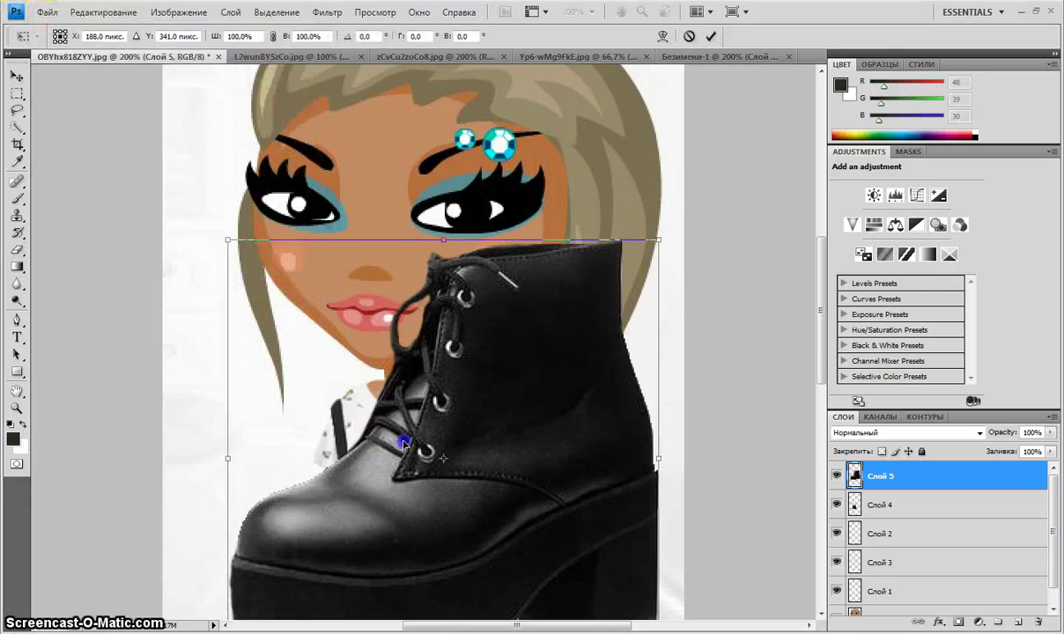
scroll(429, 332, "down", 4)
left_click_drag(662, 403, 410, 163)
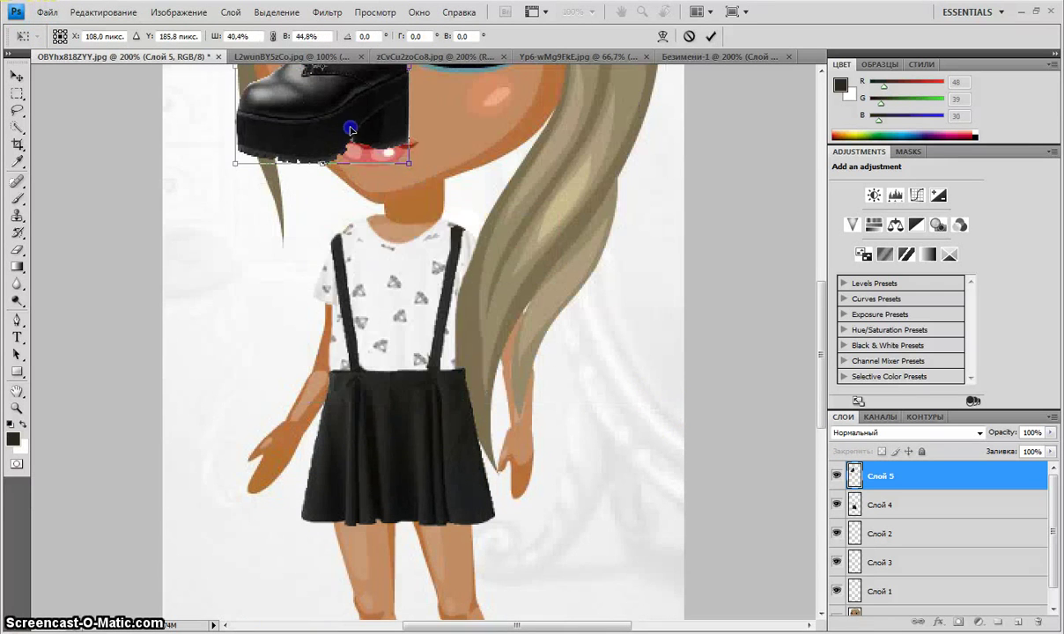
left_click_drag(349, 131, 446, 376)
scroll(446, 375, "down", 4)
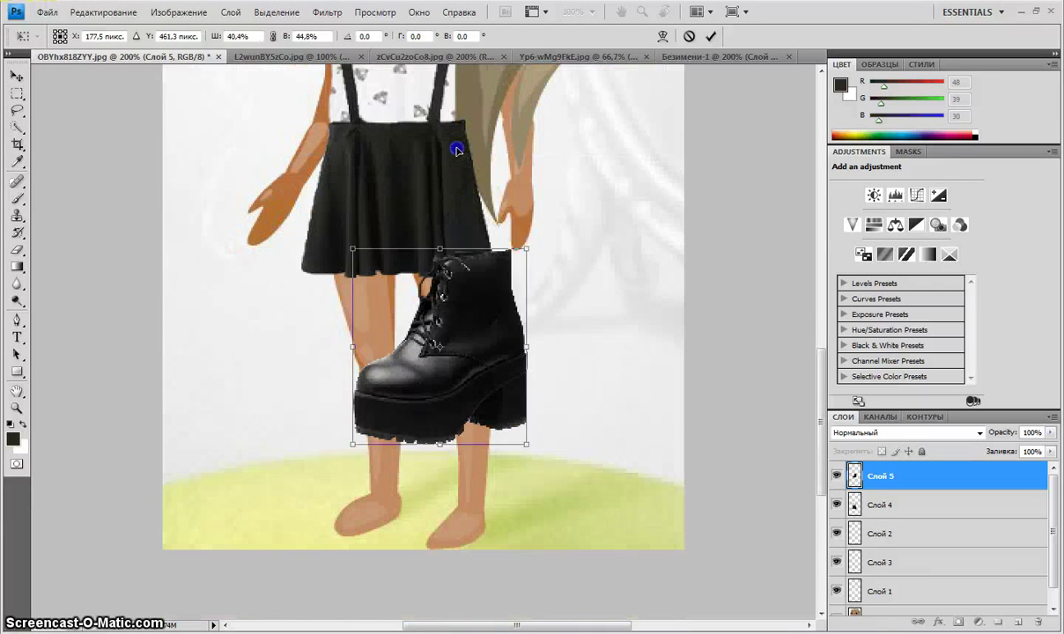
left_click_drag(526, 442, 498, 529)
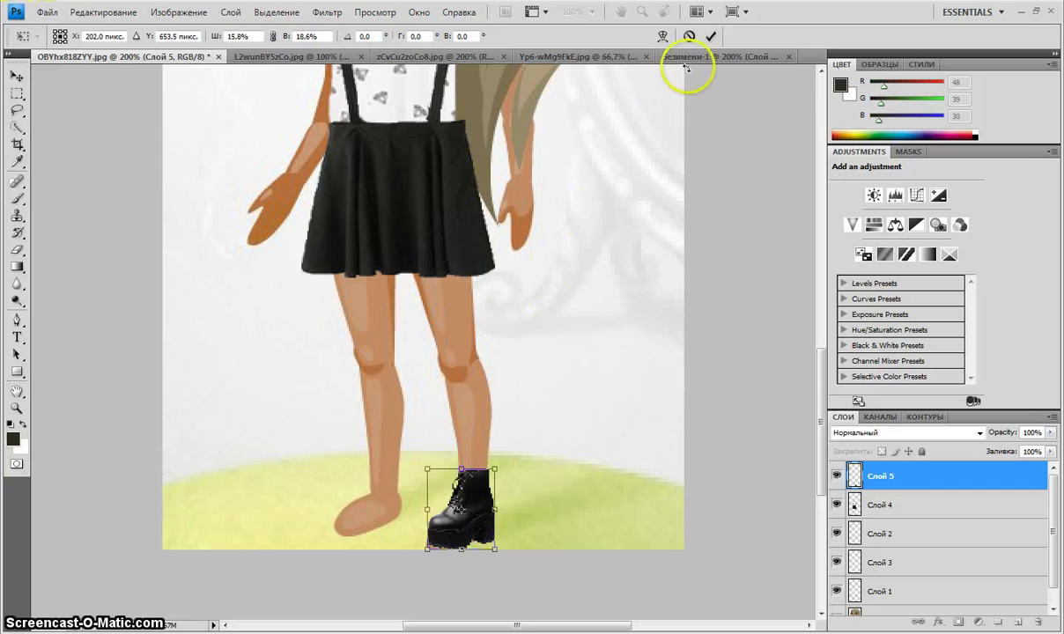
left_click(709, 36)
Erase the bare foot around the placed boot on the Задний план layer with a 19-pixel Eraser
key("e")
left_click(909, 512)
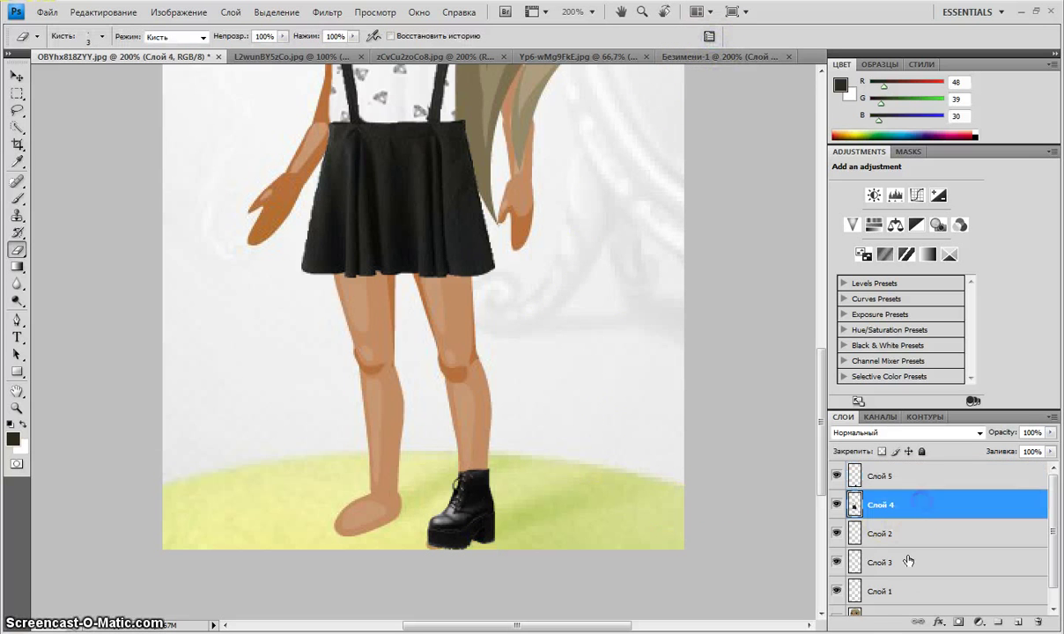
scroll(880, 568, "down", 1)
left_click(891, 599)
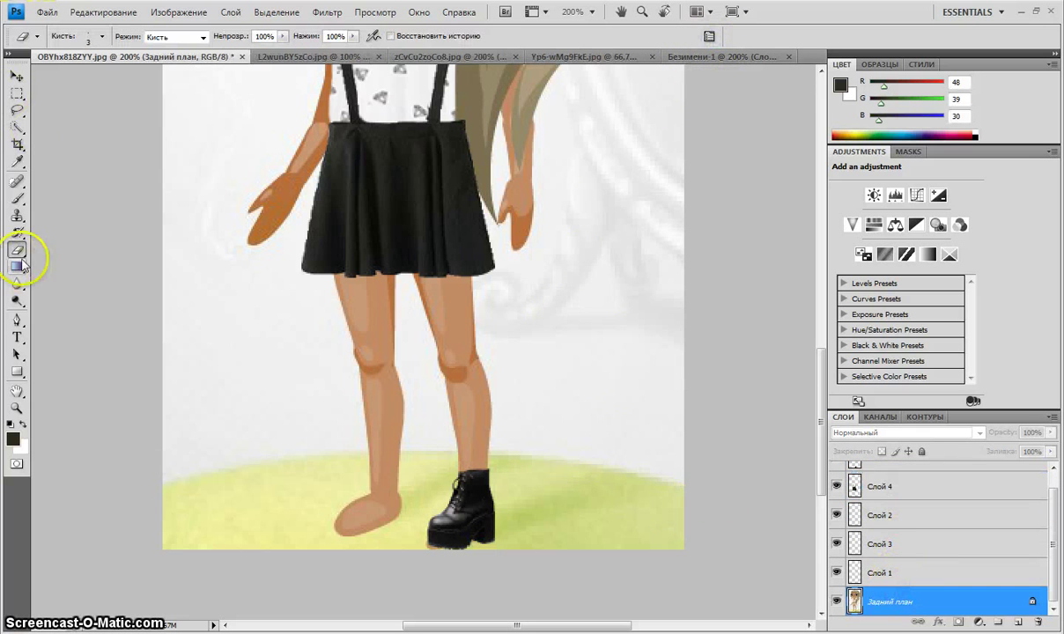
left_click(102, 36)
left_click(144, 155)
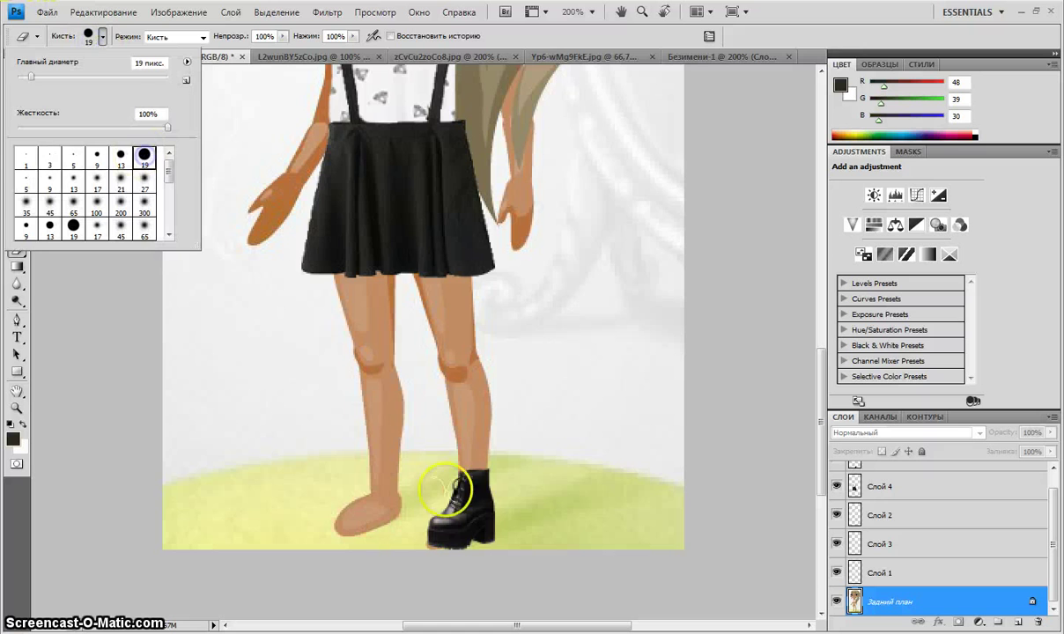
left_click(418, 541)
left_click_drag(418, 543, 467, 548)
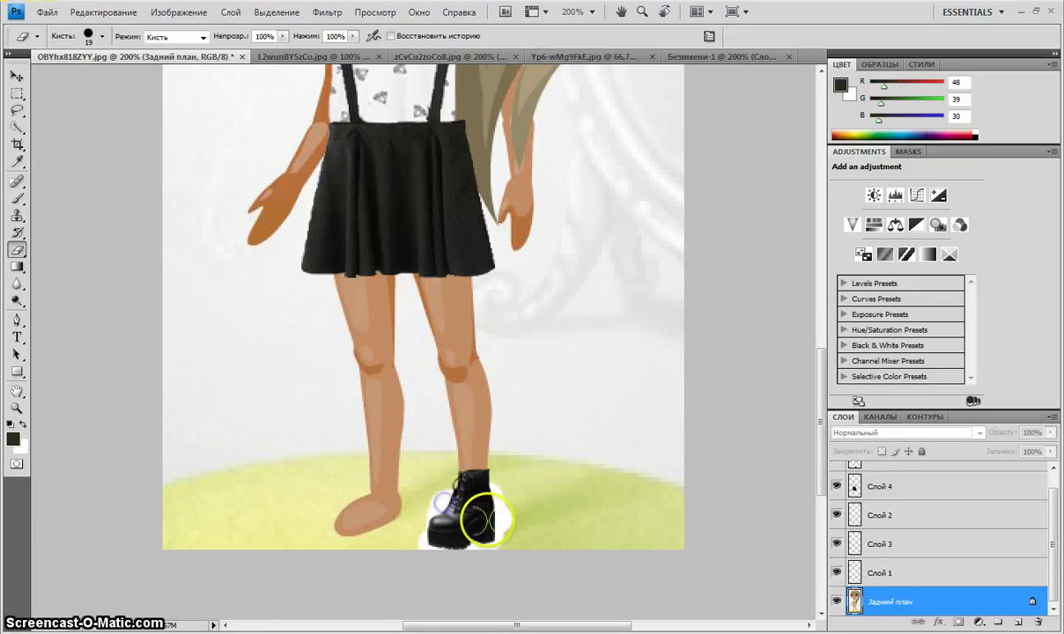
Select the boot on Слой 5 with the Quick Selection tool, then copy and paste it as a new layer
scroll(451, 491, "down", 1)
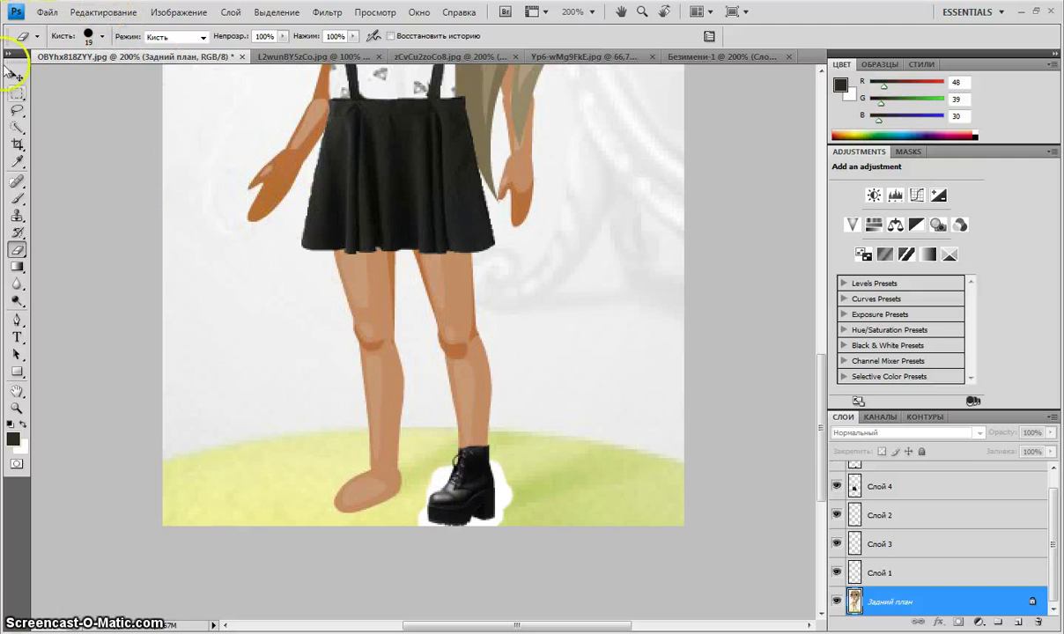
left_click(16, 128)
scroll(879, 537, "up", 1)
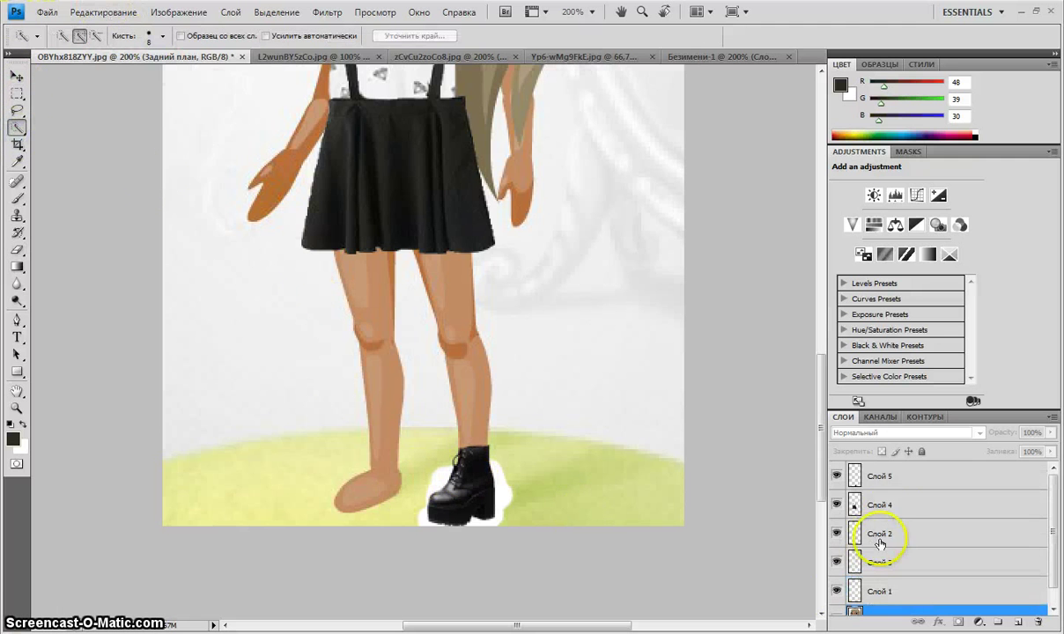
left_click(897, 480)
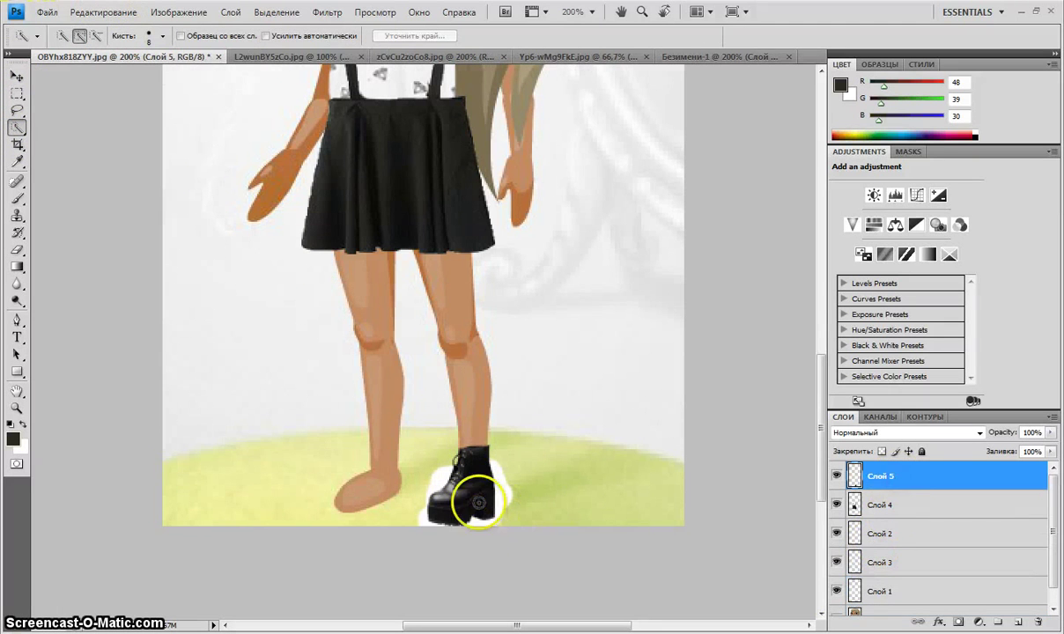
left_click(99, 13)
left_click(105, 113)
left_click(99, 12)
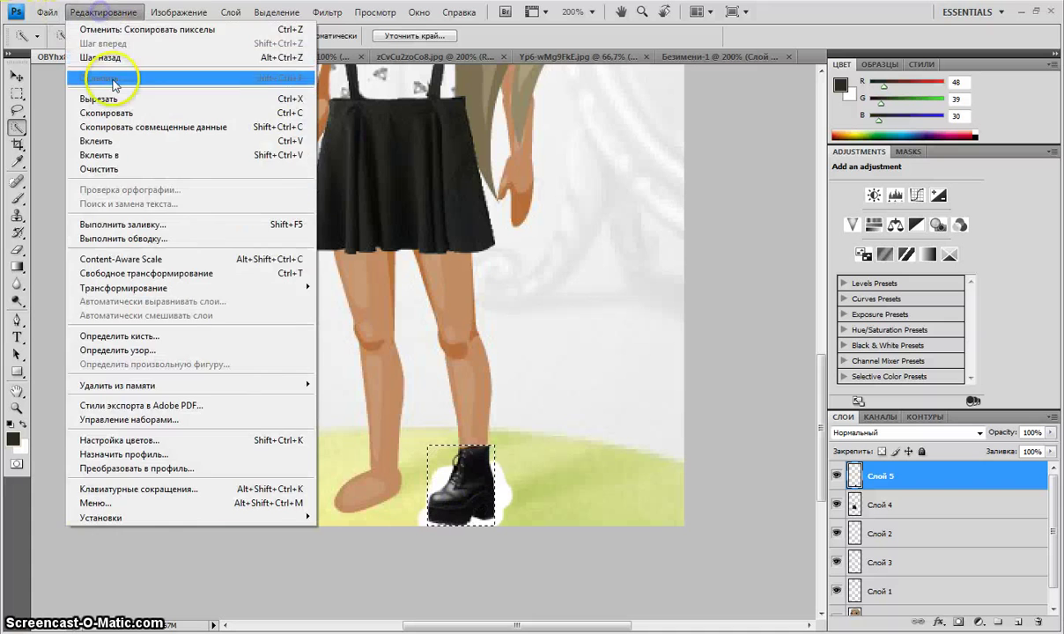
left_click(99, 12)
left_click(99, 13)
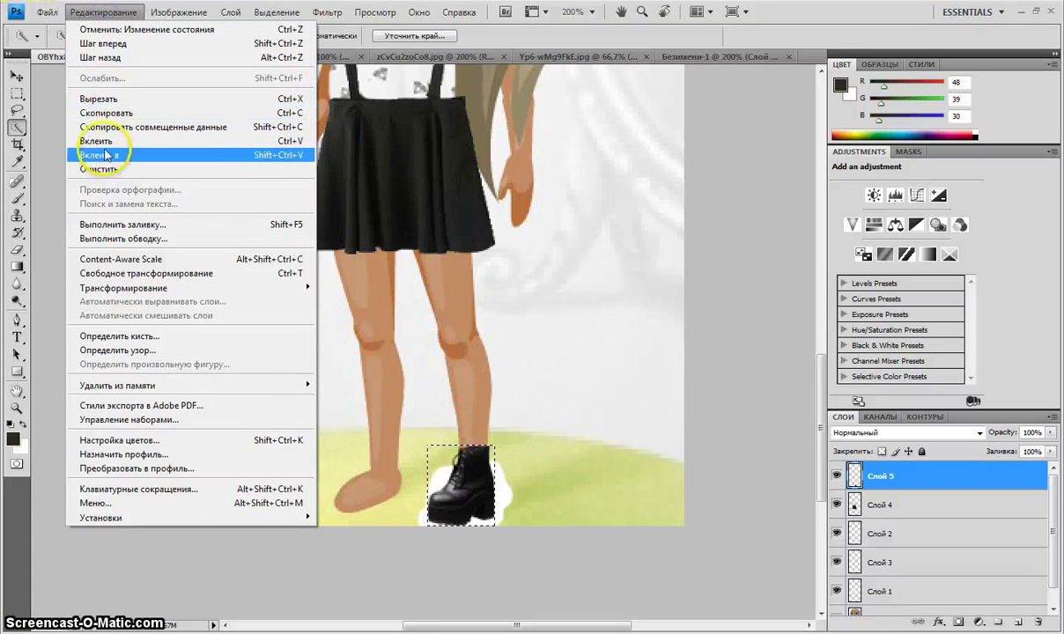
left_click(95, 140)
Move the pasted boot onto the doll's other foot with Free Transform, keeping it level with the first boot
left_click(115, 13)
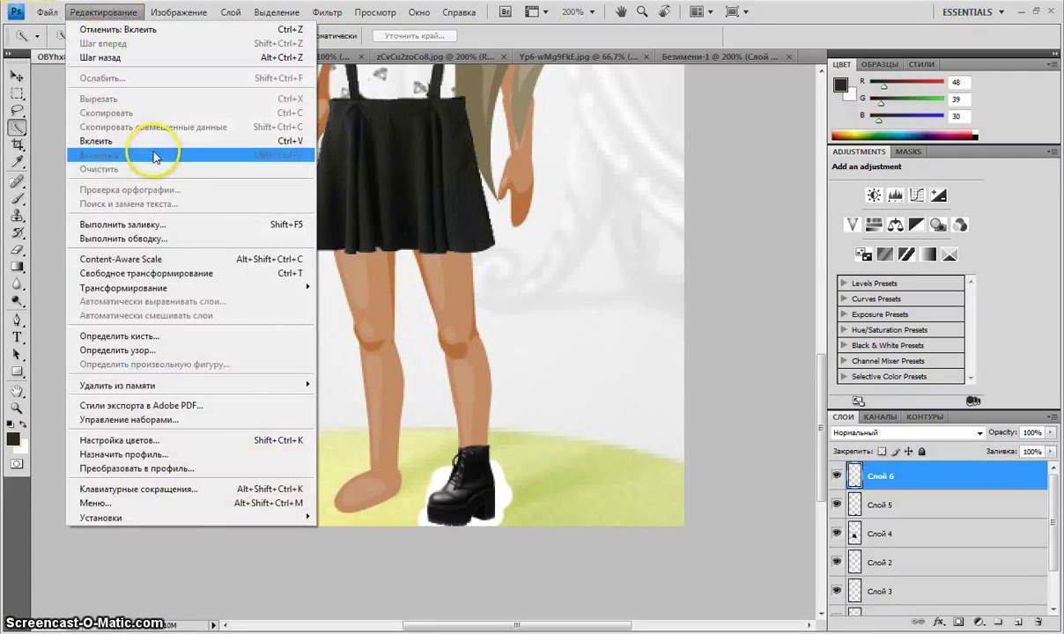
left_click(268, 277)
left_click_drag(485, 487, 398, 468)
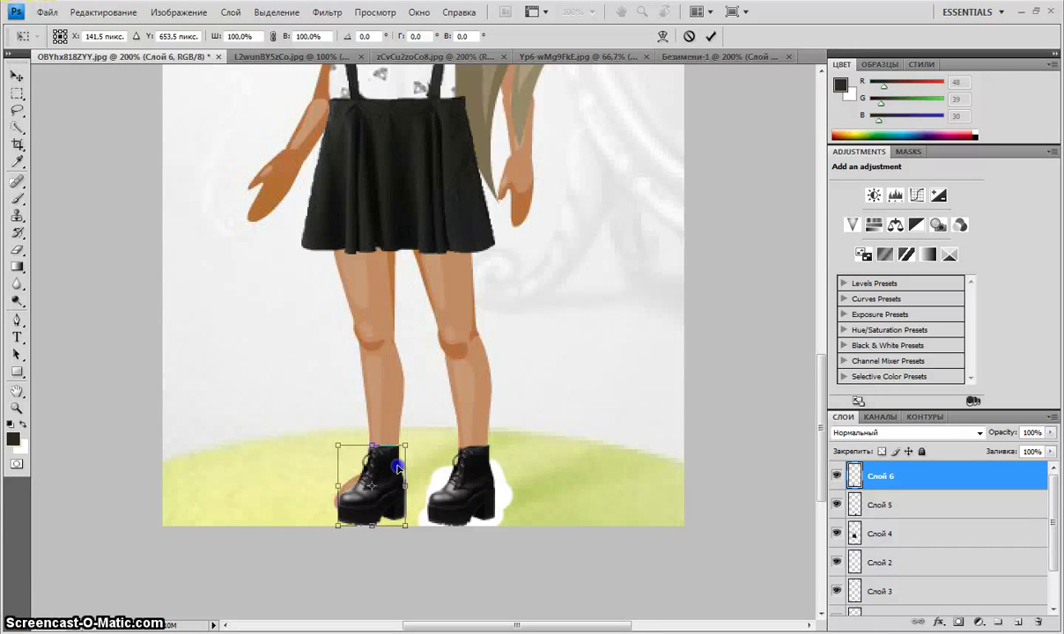
left_click(710, 36)
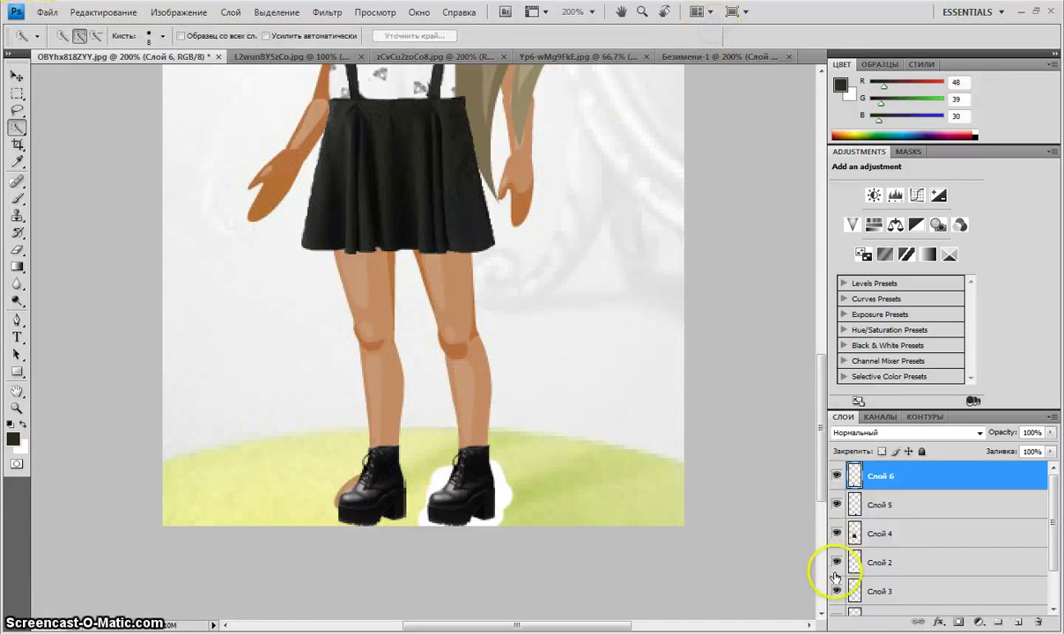
scroll(835, 577, "down", 2)
left_click(907, 599)
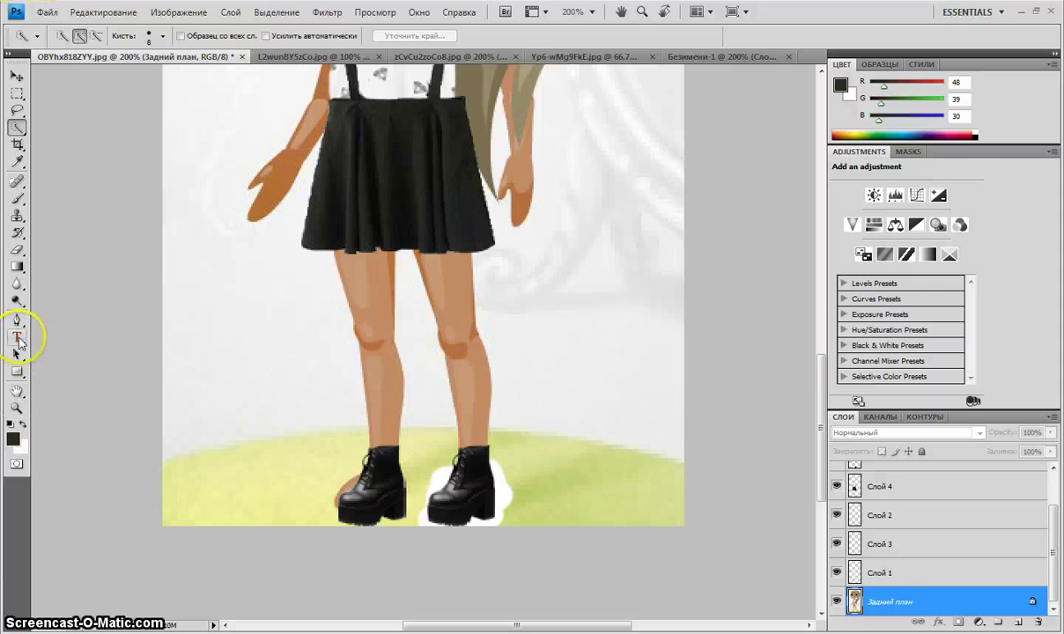
left_click(145, 39)
left_click_drag(103, 79, 108, 79)
left_click(346, 518)
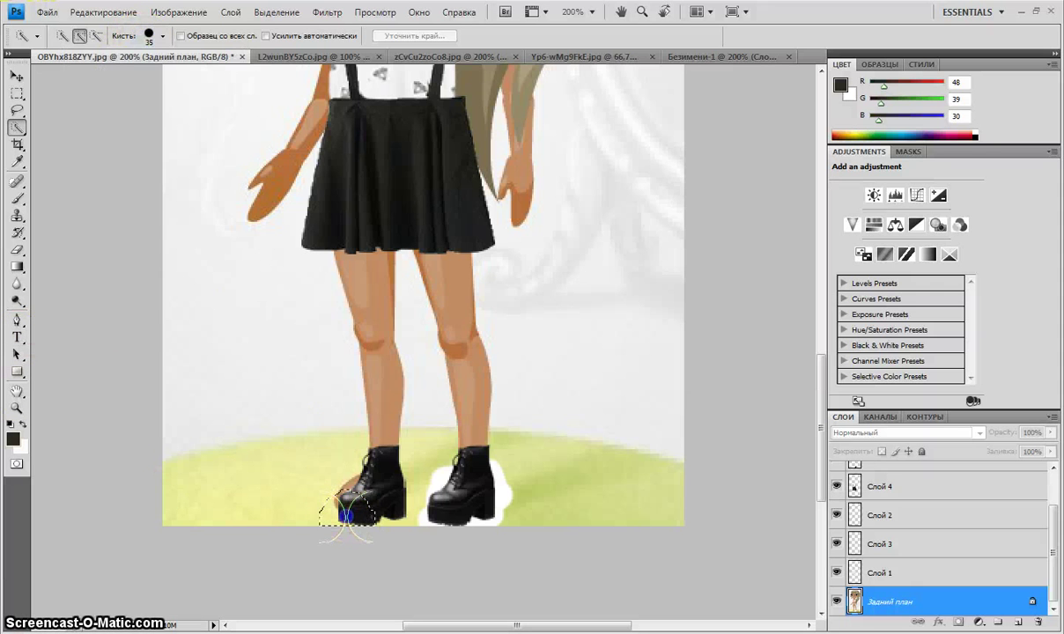
left_click(103, 13)
left_click(190, 137)
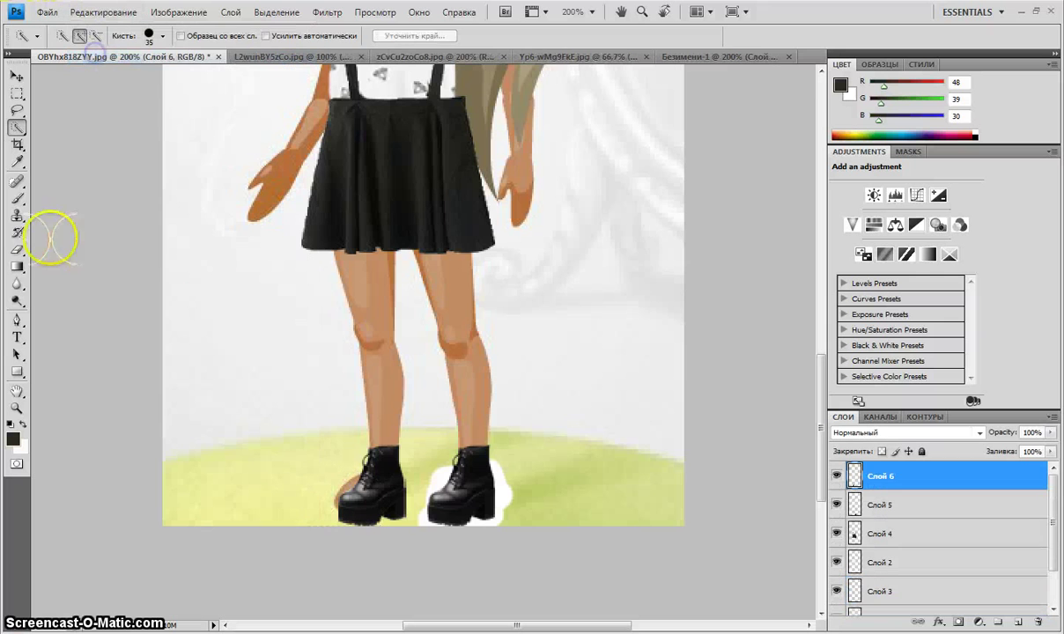
Erase the bare foot around the copied boot on the Задний план layer with the 19-pixel Eraser, undoing a stray stroke on Слой 6
left_click(17, 248)
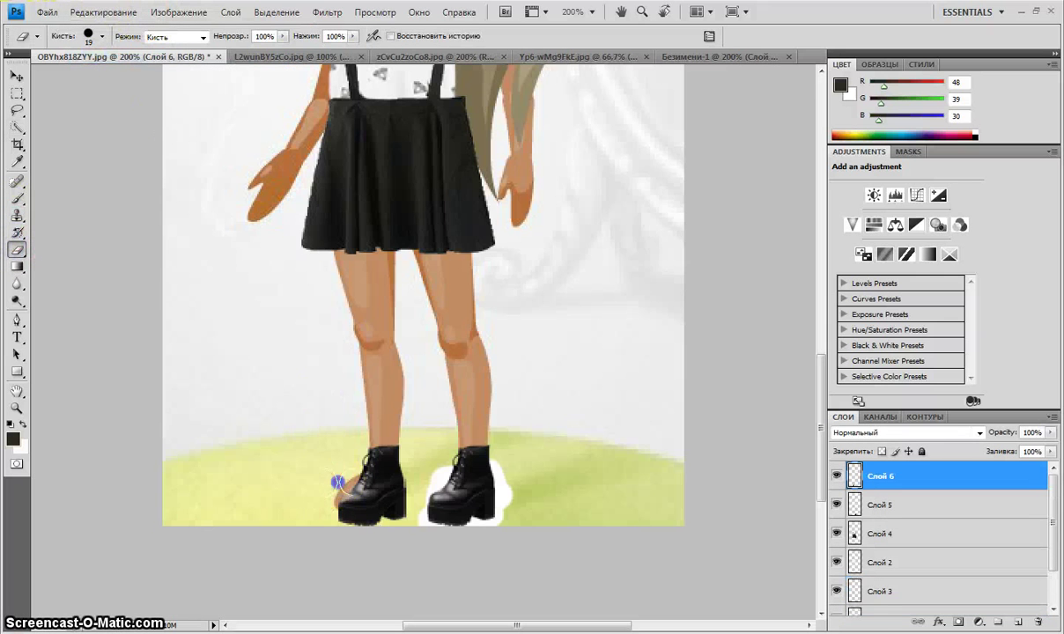
left_click(99, 11)
left_click(132, 25)
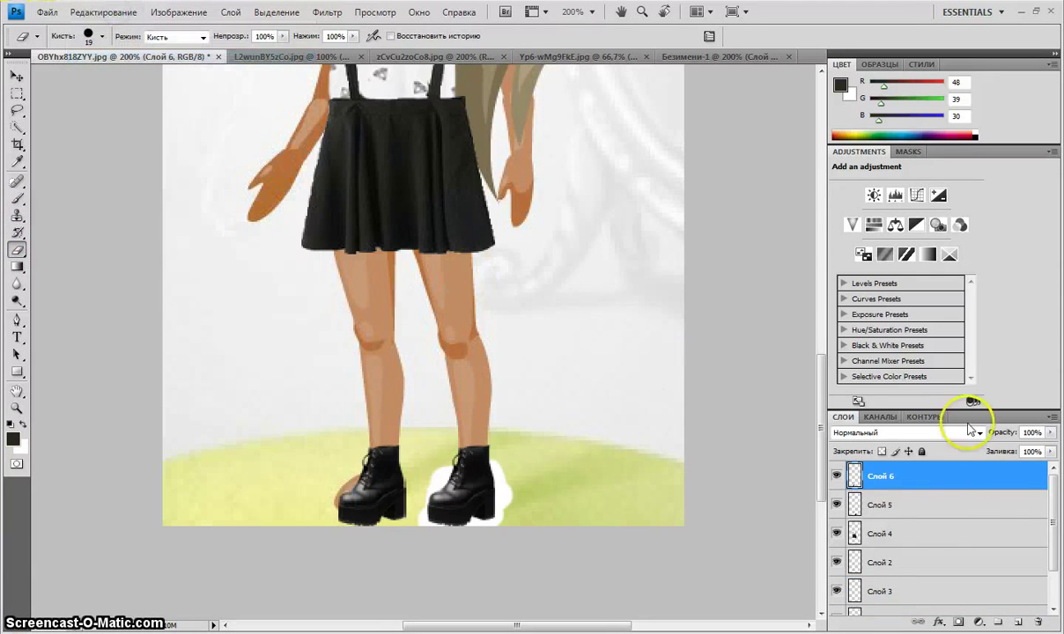
scroll(958, 521, "down", 2)
left_click(912, 599)
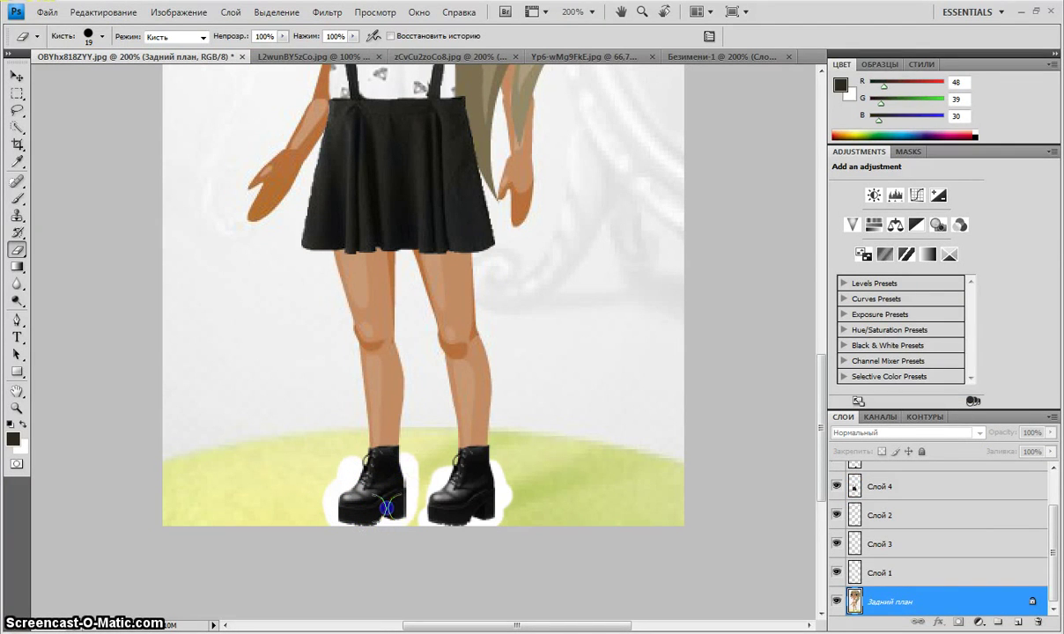
scroll(397, 449, "down", 2)
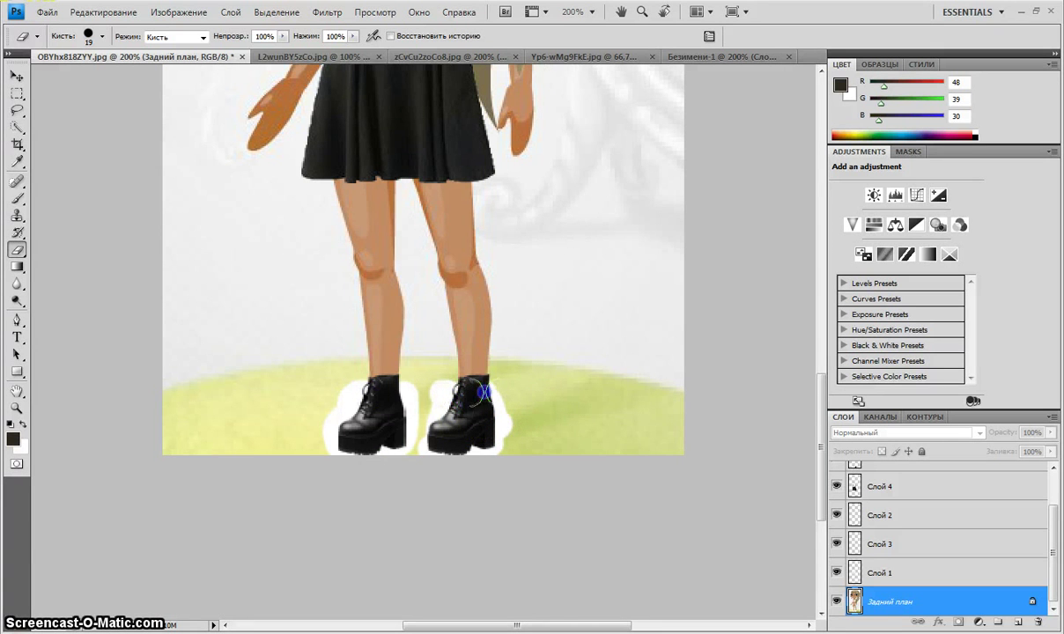
Erase the skirt's waist edge covering the hair on Слой 4, undoing and retrying the trim beside the bent arm
scroll(560, 418, "up", 11)
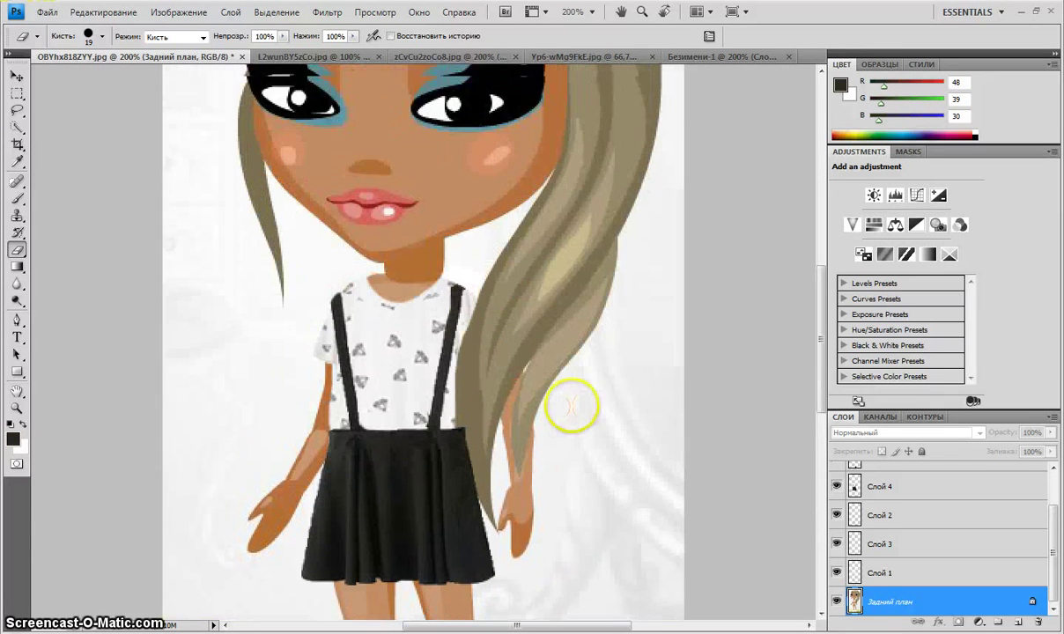
scroll(571, 406, "up", 1)
scroll(528, 416, "down", 3)
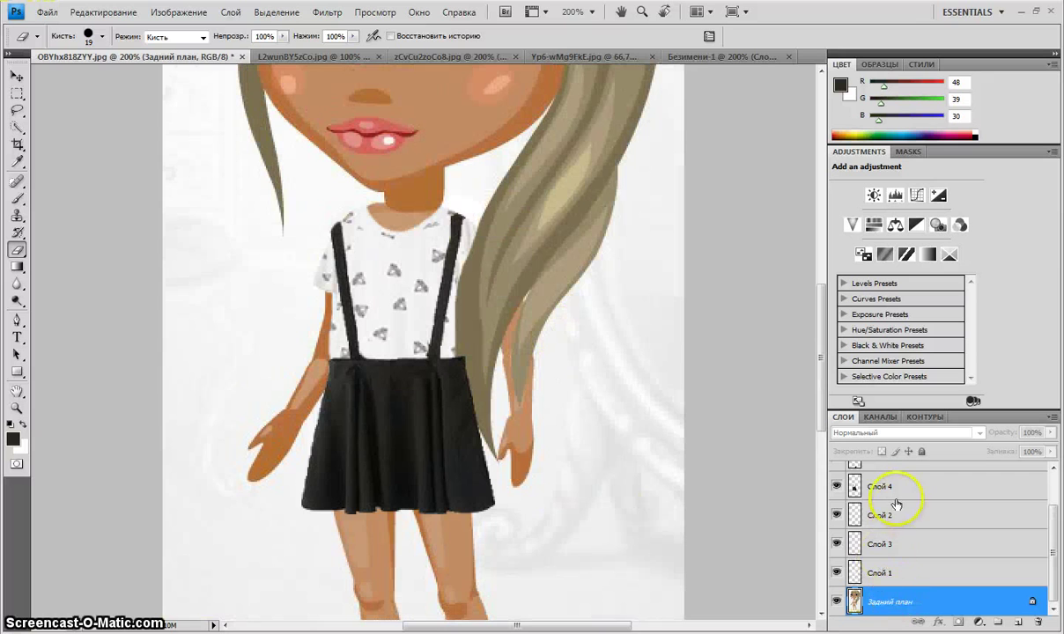
left_click(894, 496)
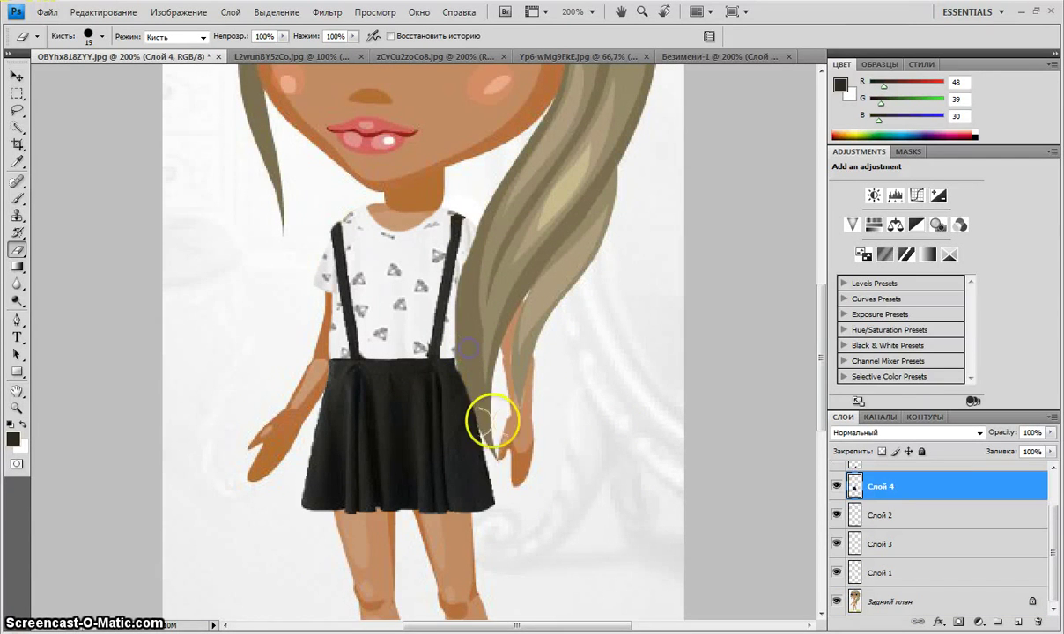
scroll(493, 423, "down", 2)
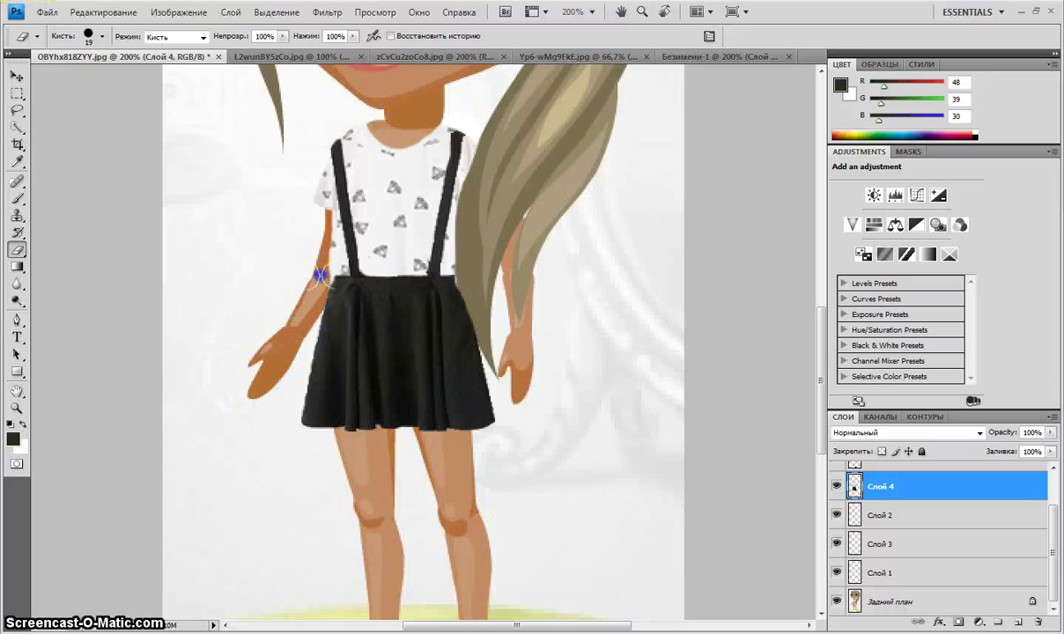
left_click(103, 11)
left_click(97, 54)
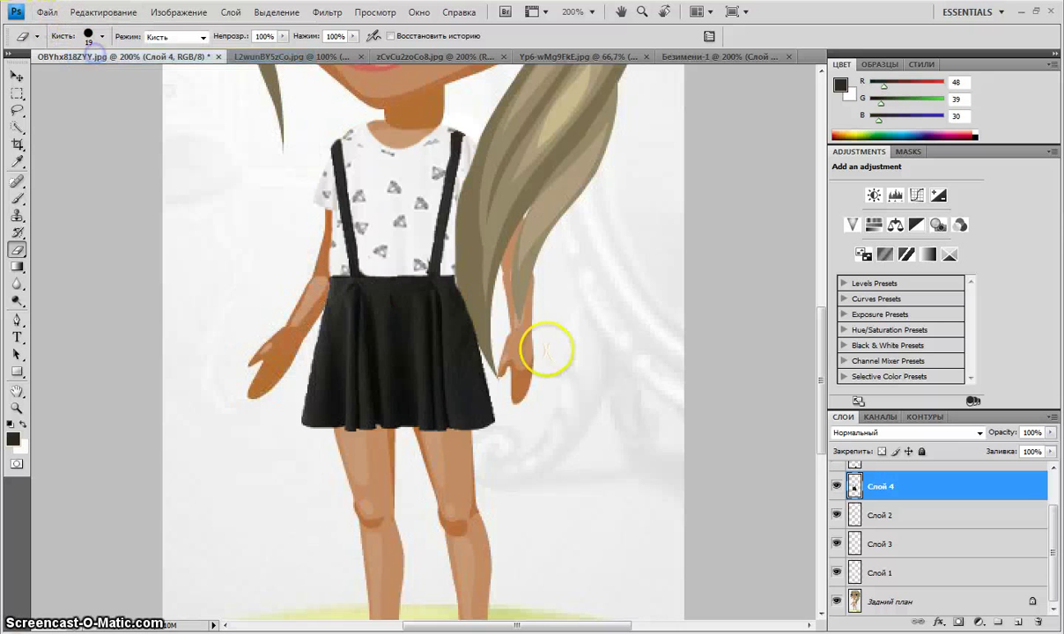
scroll(547, 350, "up", 3)
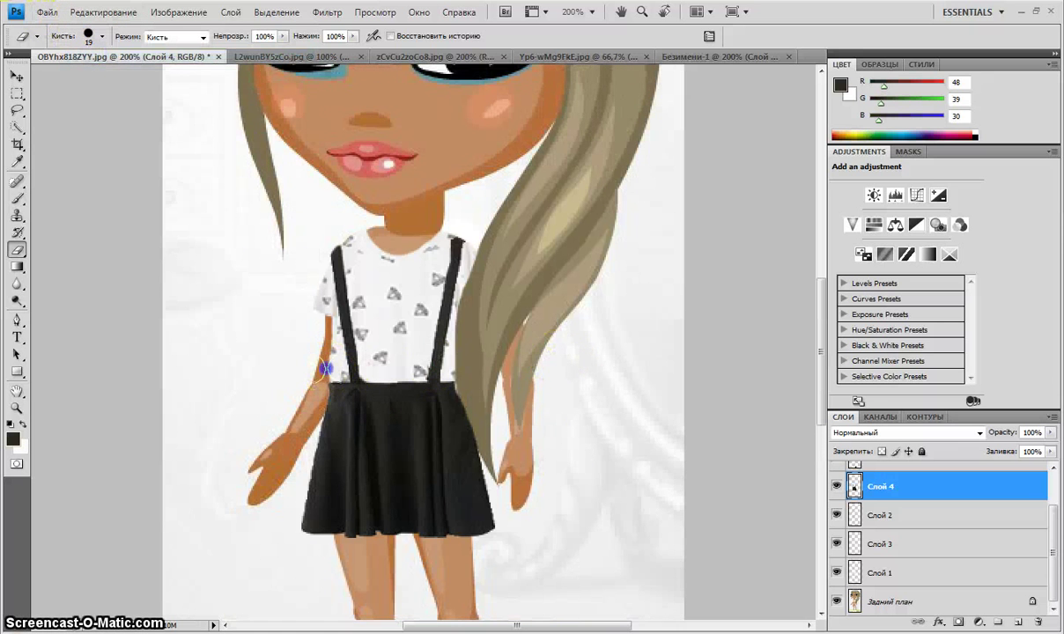
scroll(528, 401, "up", 5)
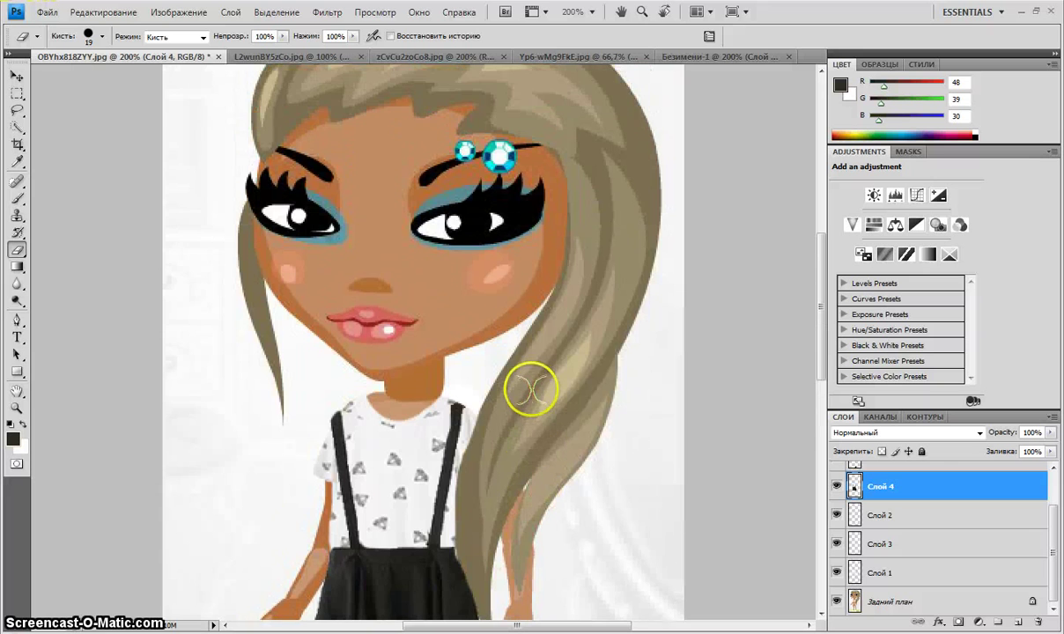
scroll(546, 383, "down", 9)
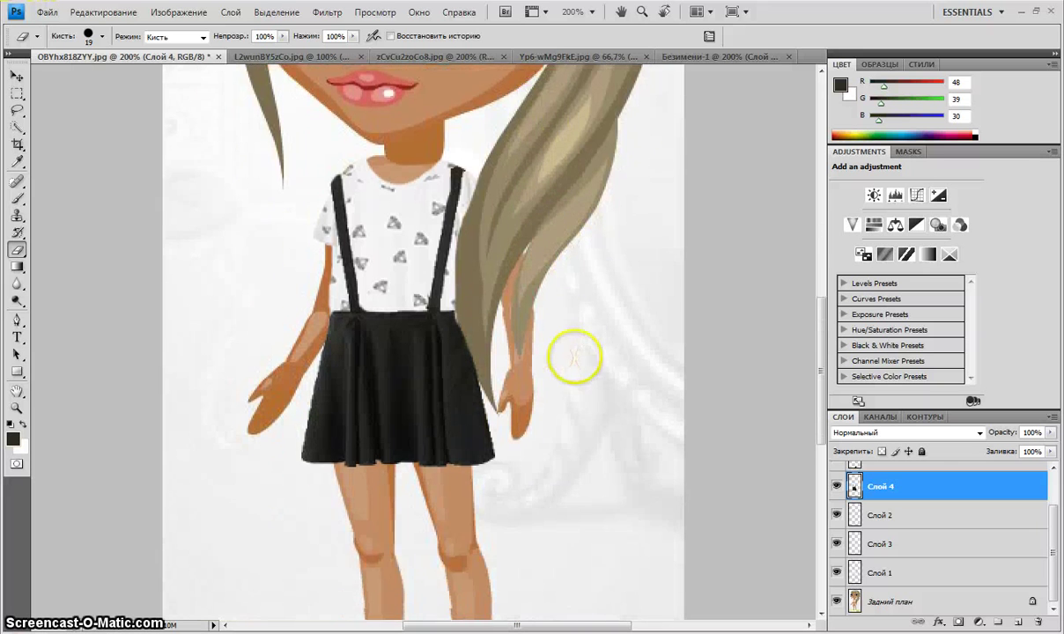
scroll(573, 358, "down", 3)
scroll(573, 358, "up", 3)
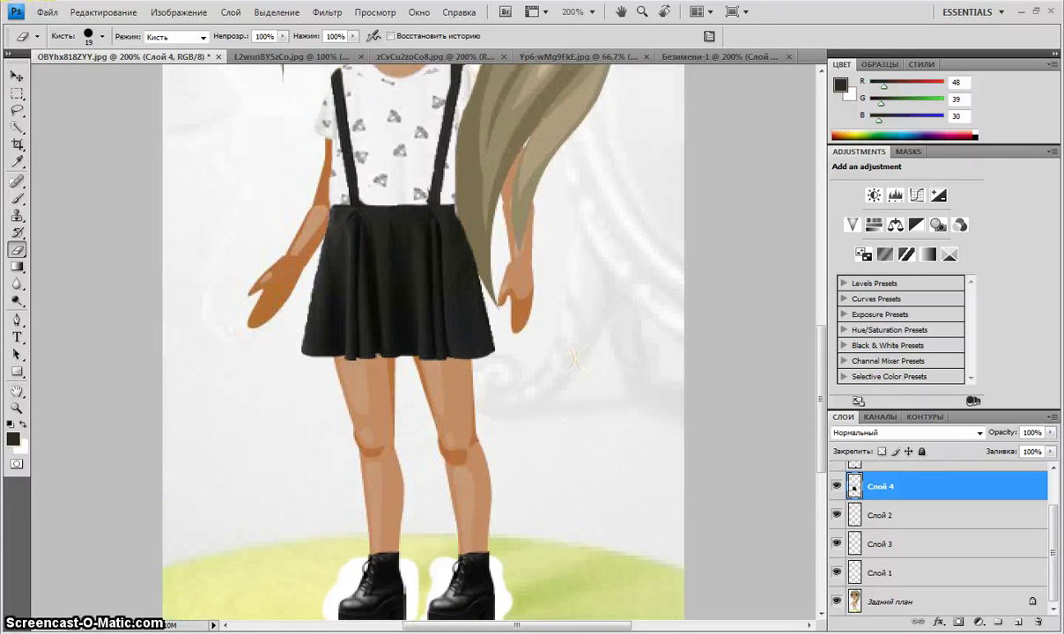
Soften the shading edges on the doll's legs on the Задний план layer using the Blur tool with a 22-pixel brush
scroll(573, 358, "down", 2)
left_click(17, 285)
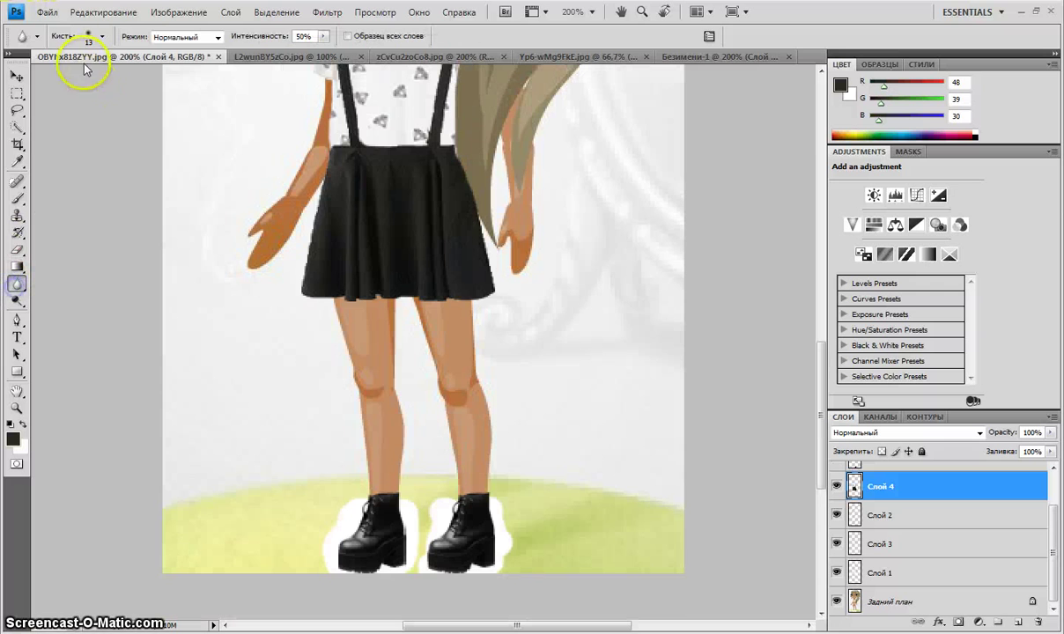
left_click(90, 36)
left_click_drag(17, 80, 22, 78)
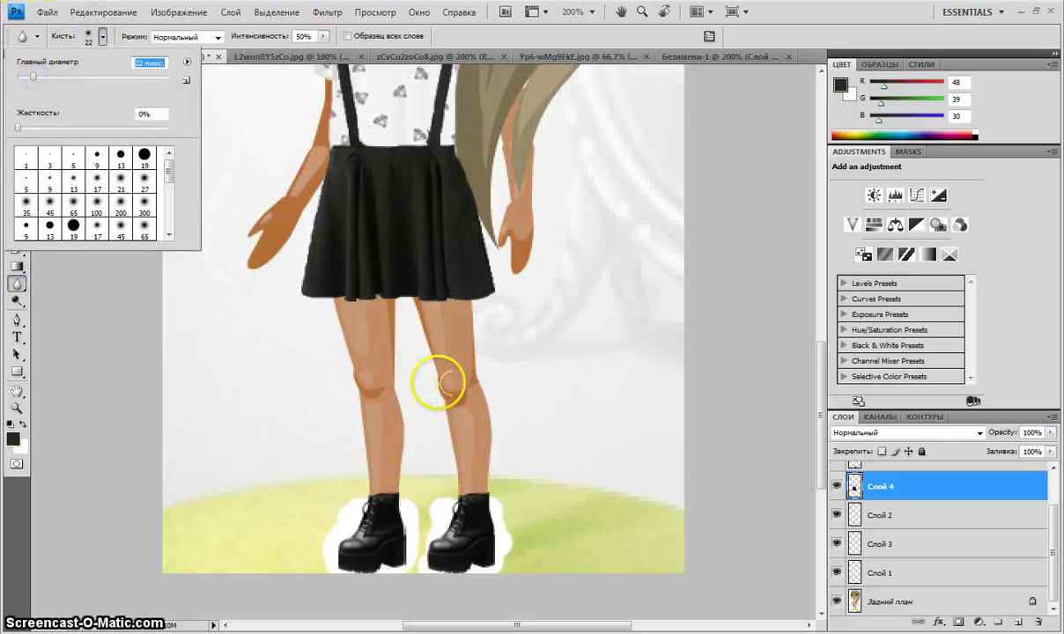
left_click(454, 386)
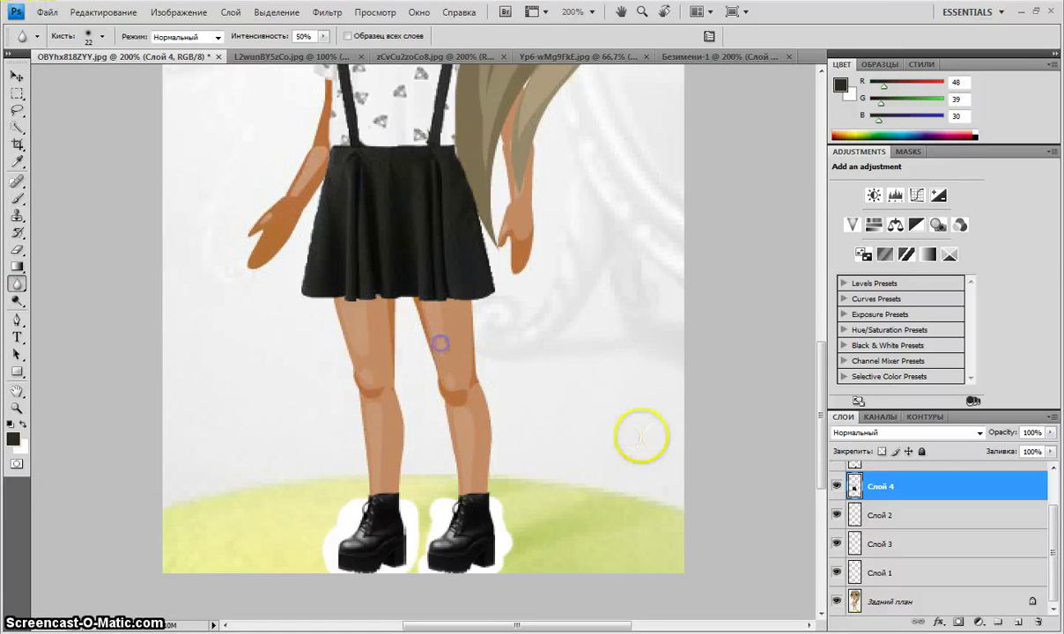
left_click(880, 602)
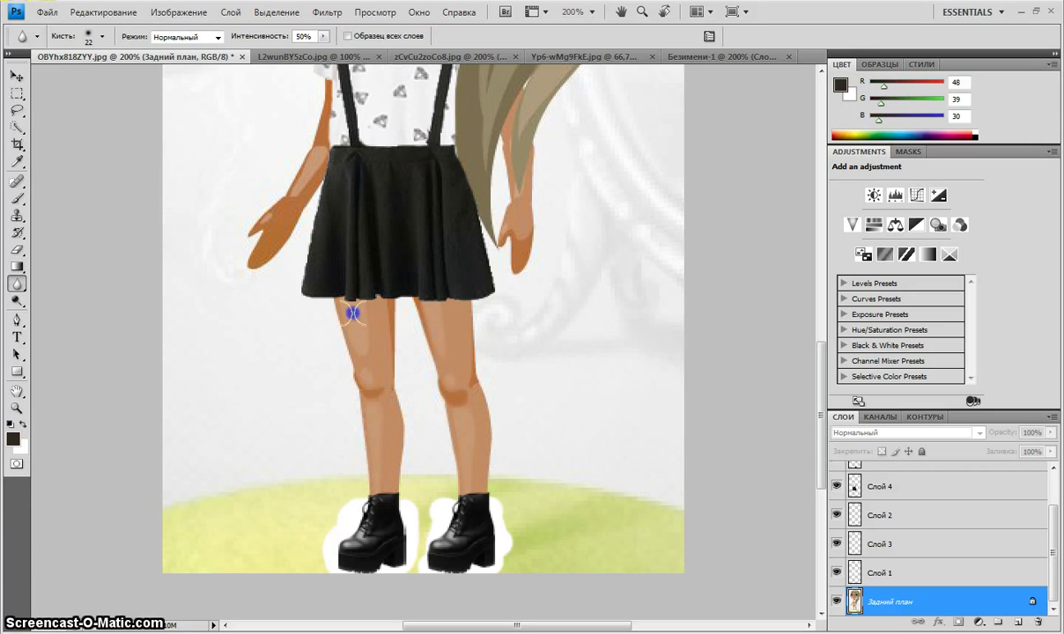
Blur the shading edges along the doll's cheeks and the sides of the face with the 22-pixel brush
scroll(370, 380, "up", 5)
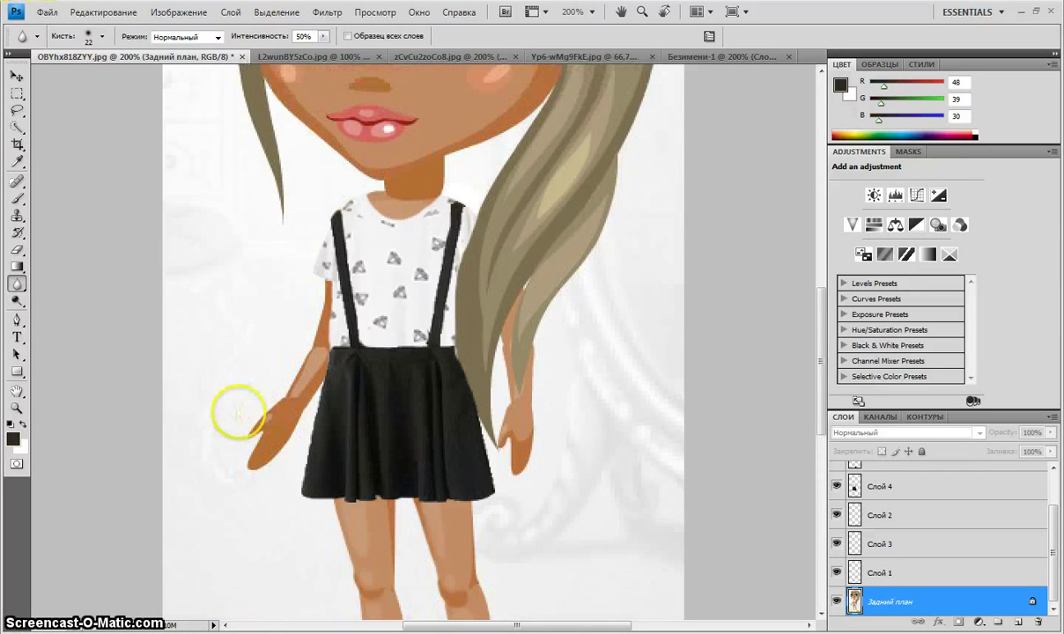
scroll(320, 376, "up", 6)
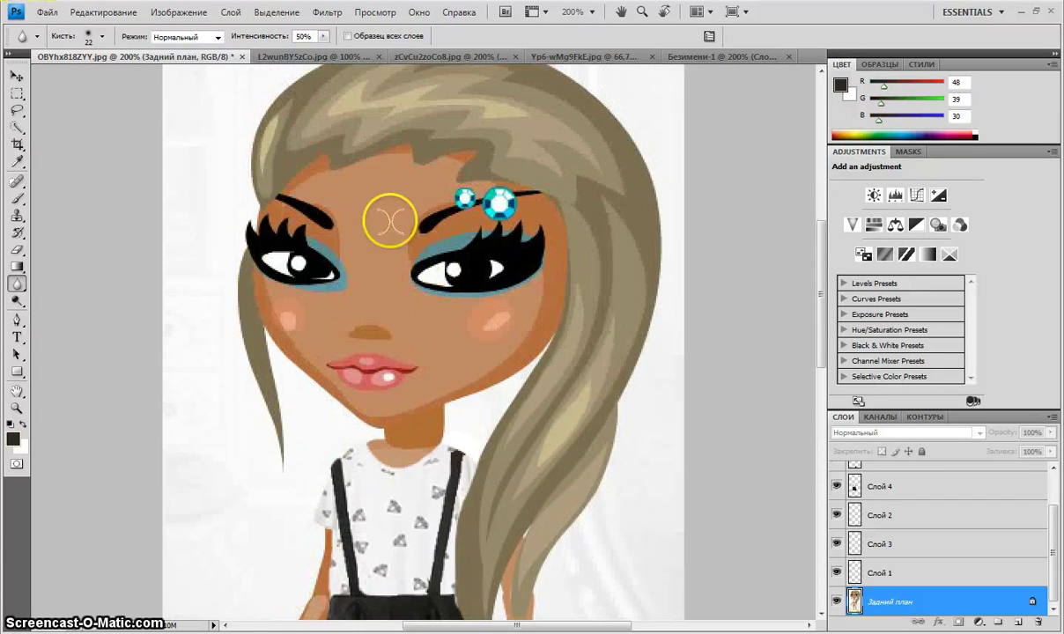
left_click(462, 378)
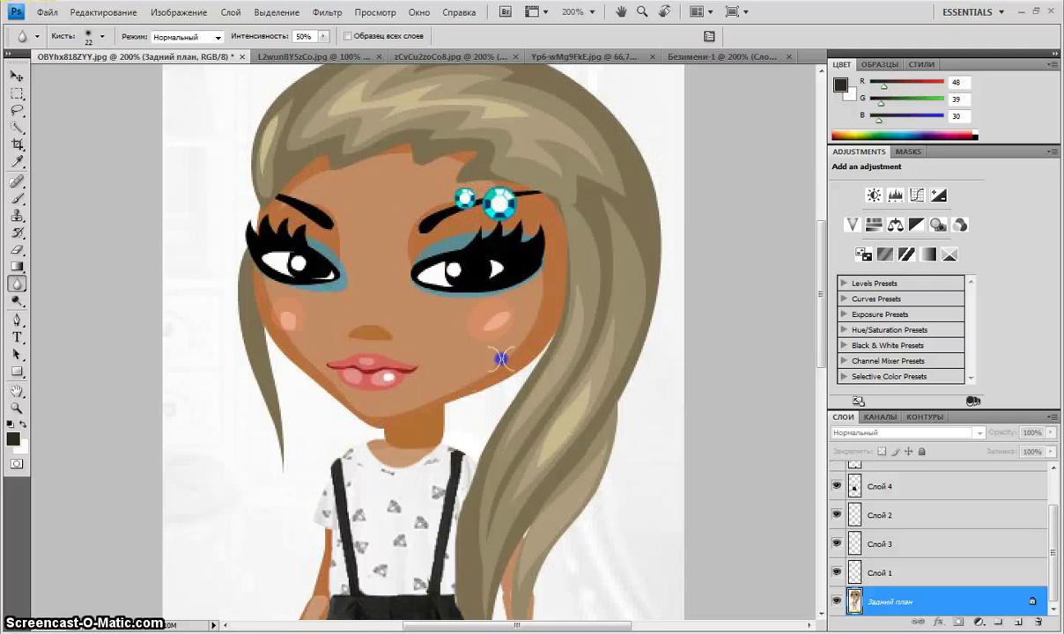
left_click_drag(539, 287, 500, 350)
left_click(294, 341)
left_click_drag(274, 308, 264, 288)
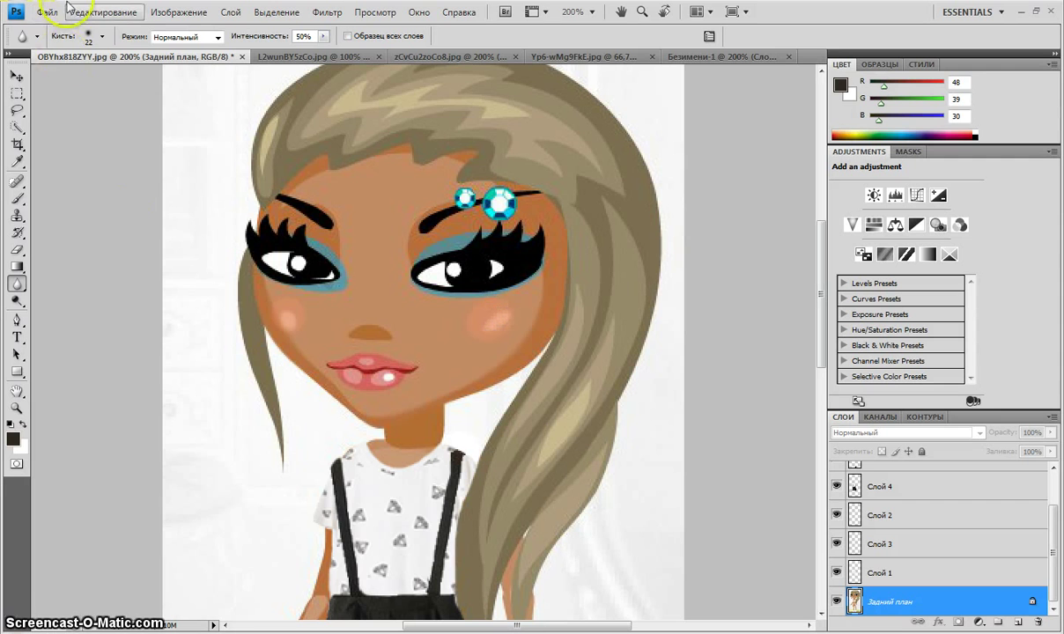
Set the Blur brush to the hard 5-pixel preset and soften the edges along the chin, jaw and forehead
left_click(102, 36)
left_click(77, 153)
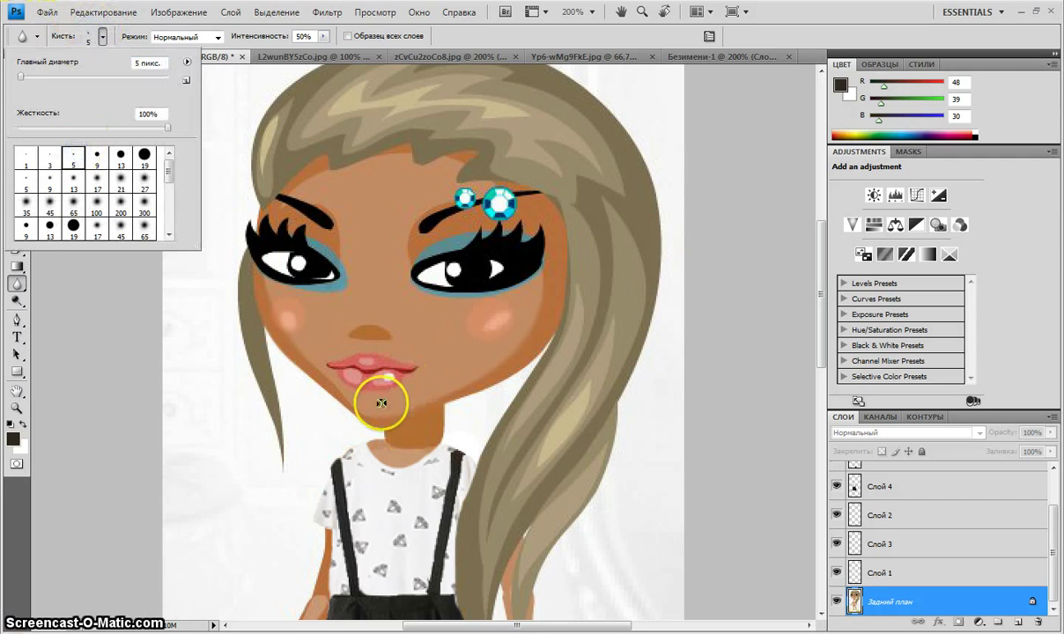
left_click(310, 361)
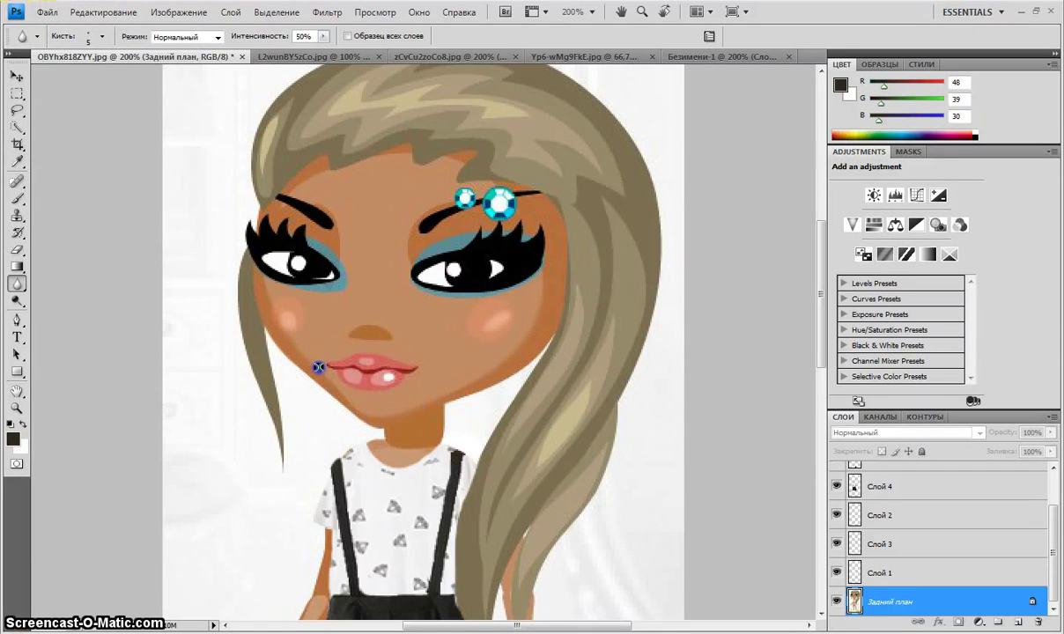
left_click_drag(351, 407, 336, 384)
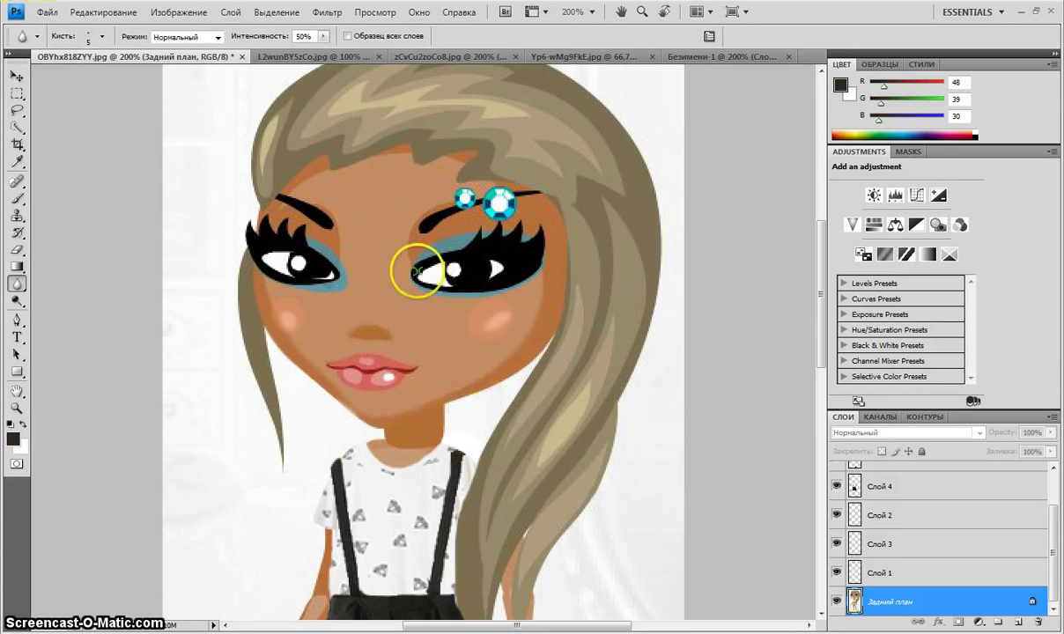
left_click(449, 162)
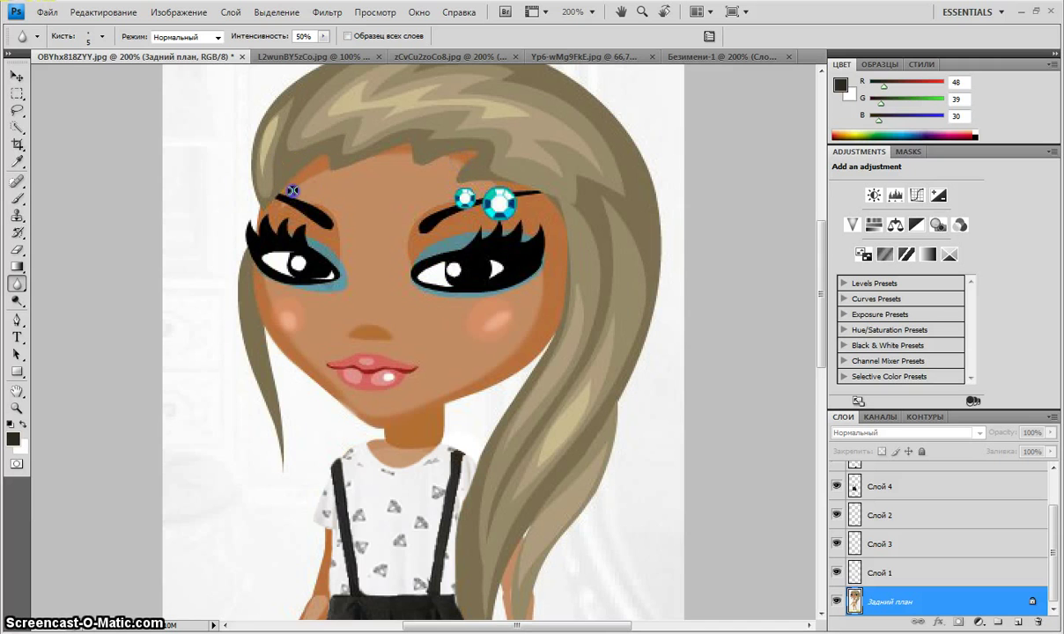
Blur the shading edges on the doll's arms and hands with the 5-pixel brush
scroll(528, 358, "down", 5)
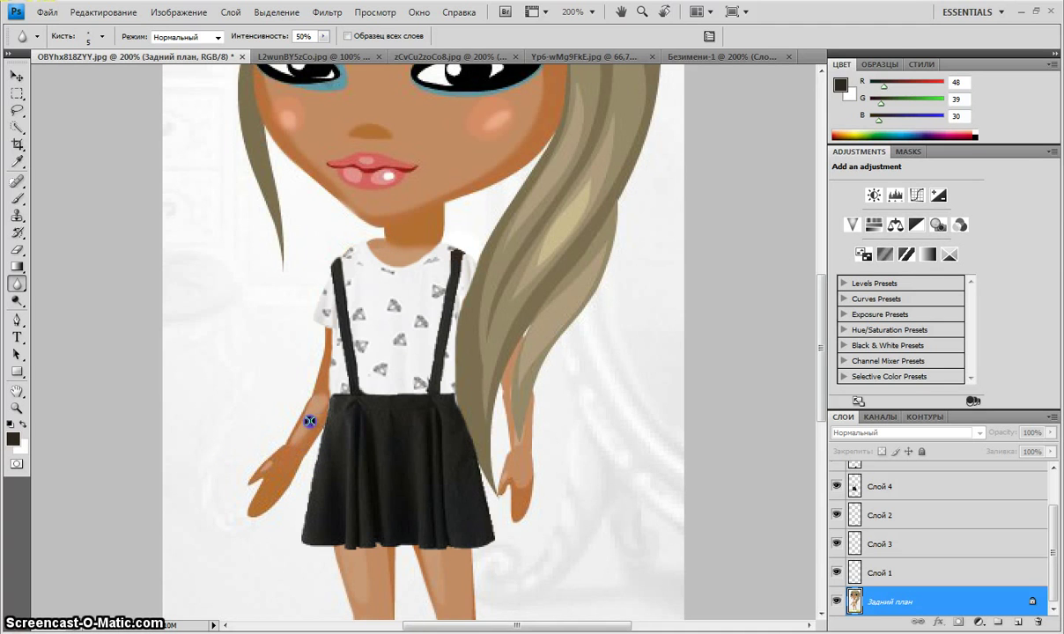
left_click_drag(499, 507, 524, 492)
scroll(522, 466, "down", 4)
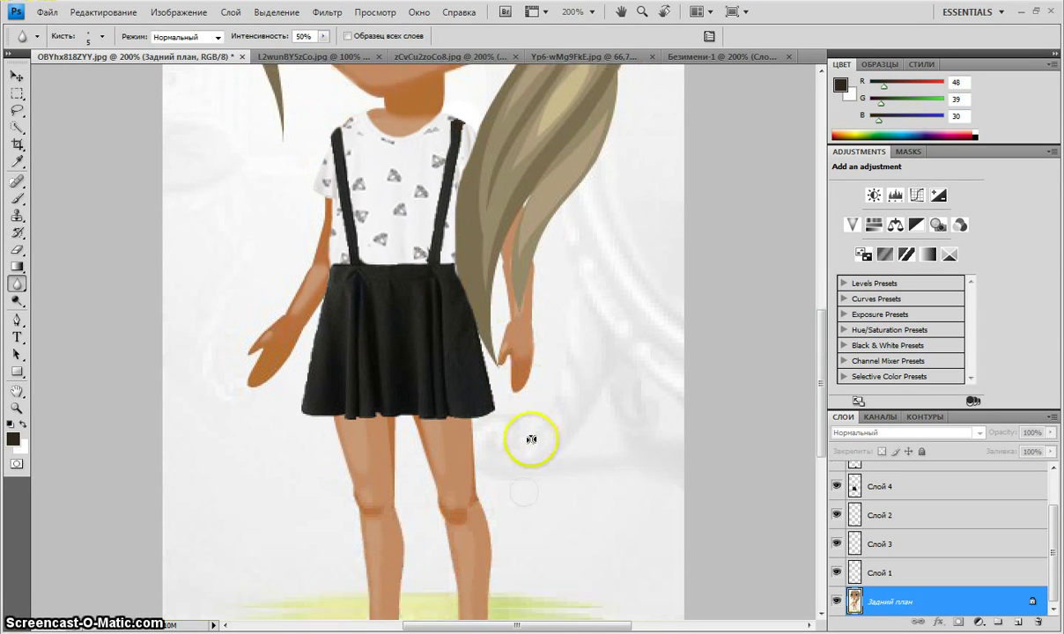
Show the doll at 100% and open the choker photo Sc6YJC78oJw.jpg and the flower wreath photo 7YCB5nWfYOM.jpg
left_click(592, 12)
left_click(596, 65)
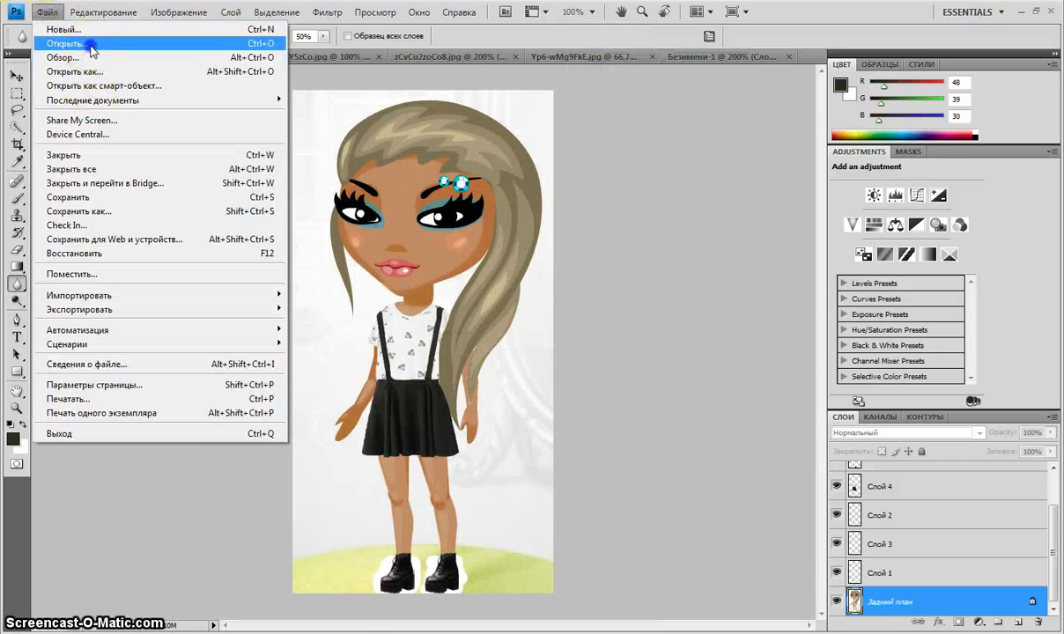
left_click(88, 43)
left_click_drag(828, 194, 826, 344)
double_click(672, 361)
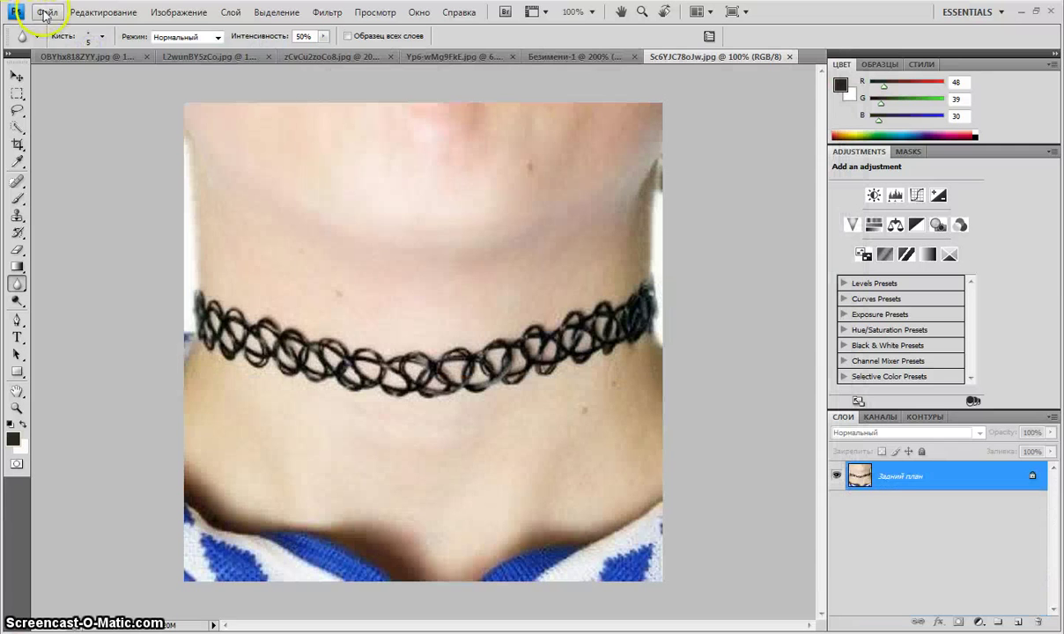
left_click(46, 12)
left_click(88, 43)
left_click_drag(845, 158, 831, 220)
left_click(467, 257)
double_click(467, 257)
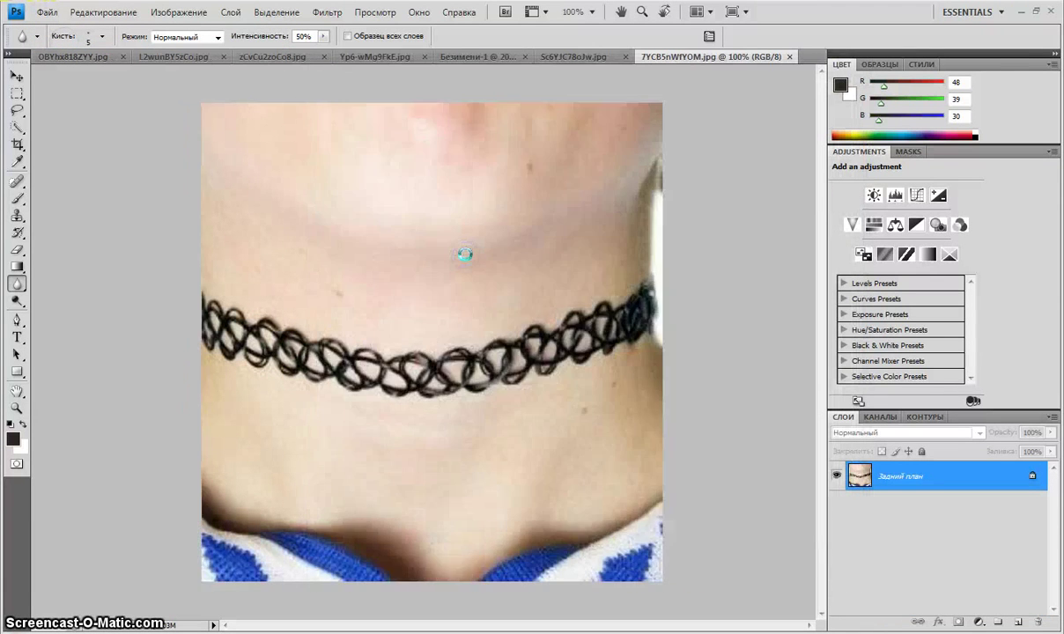
Select the choker in Sc6YJC78oJw.jpg with the Quick Selection tool, reducing the brush to 11 and then 8 pixels
left_click(573, 56)
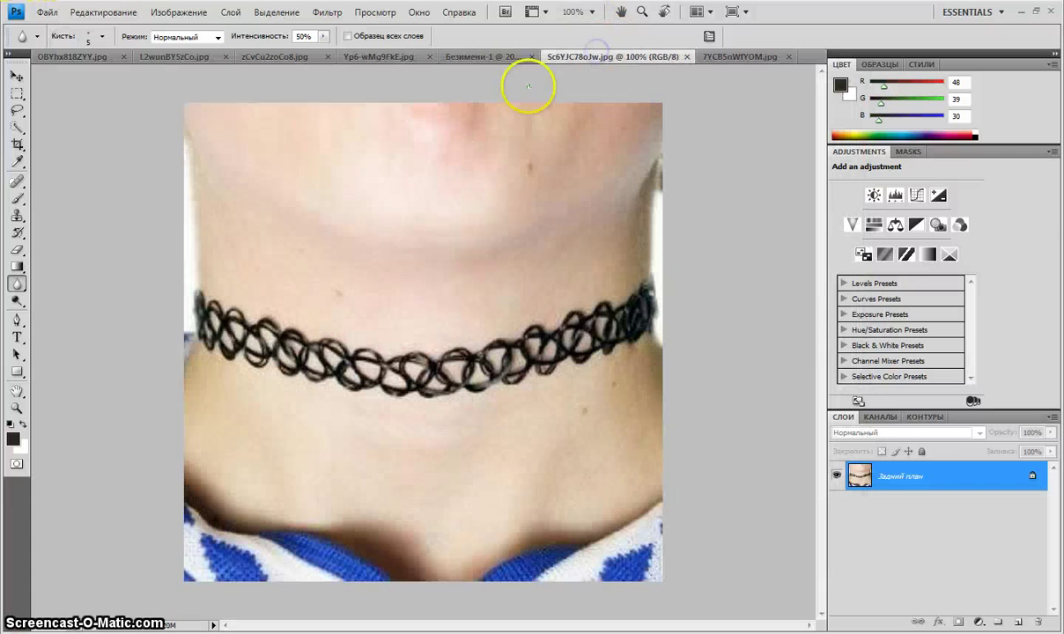
left_click(17, 128)
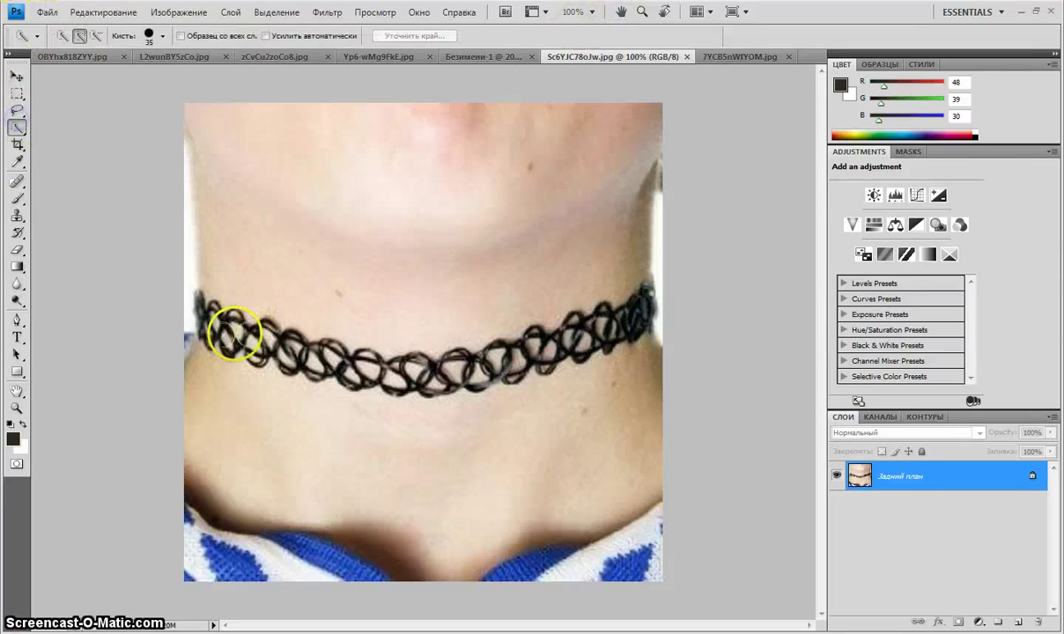
left_click(143, 41)
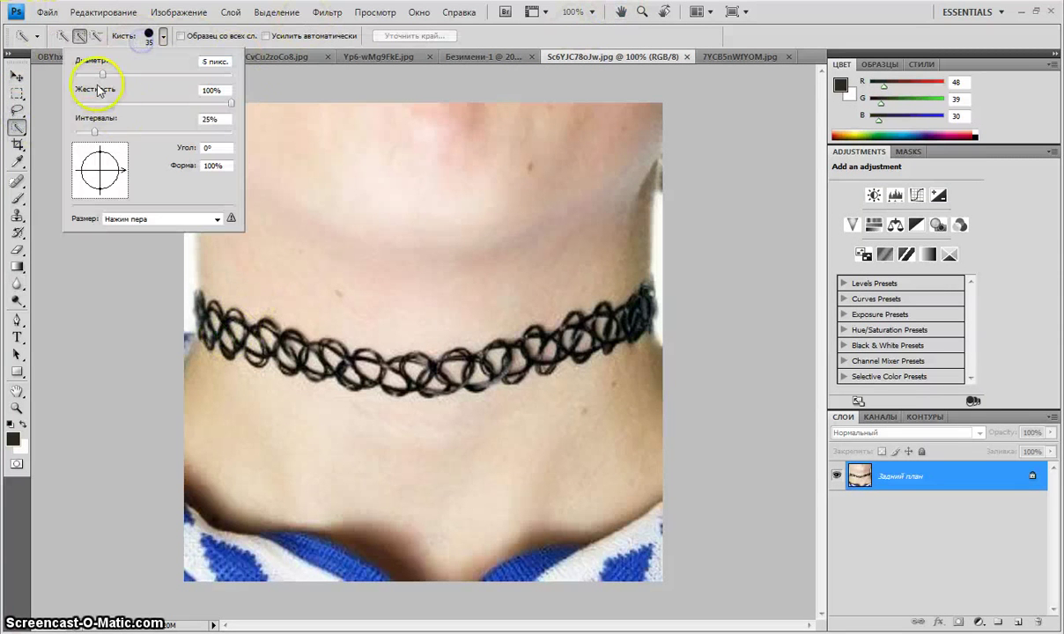
left_click(218, 324)
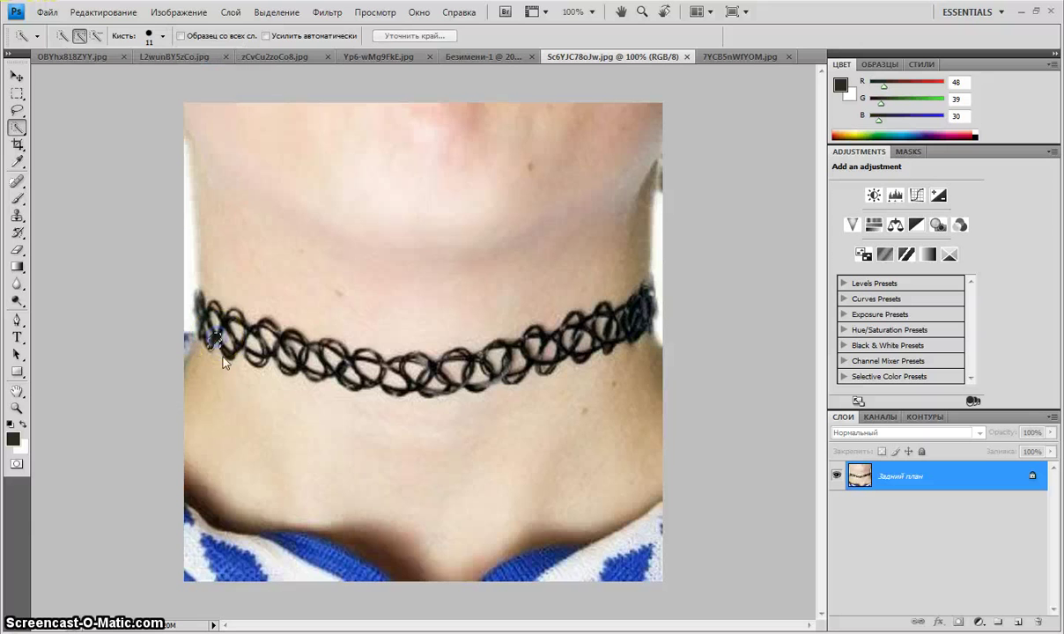
left_click(147, 39)
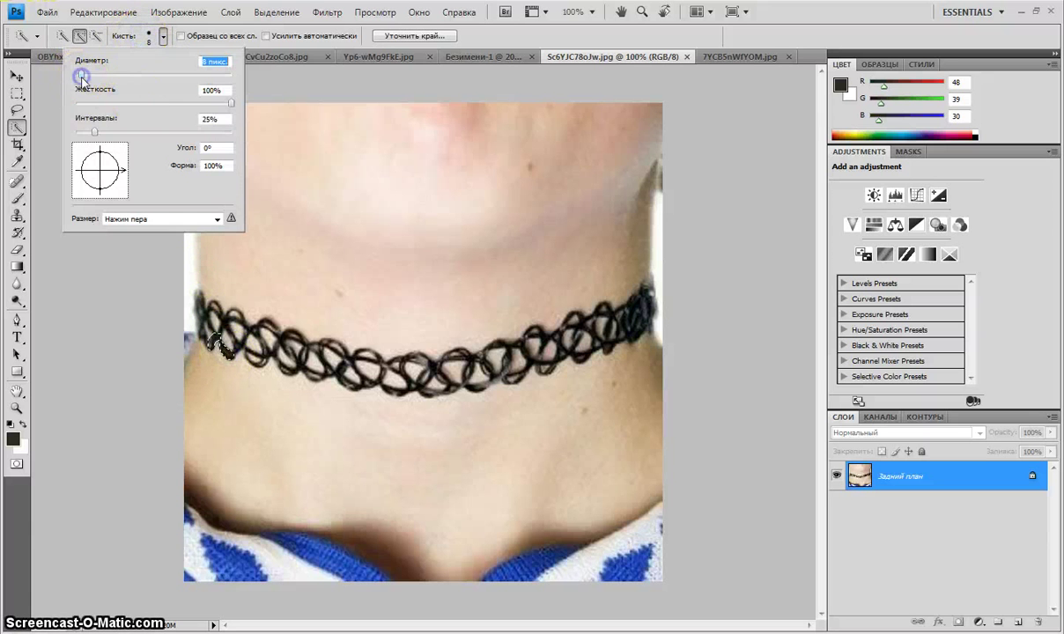
left_click(233, 350)
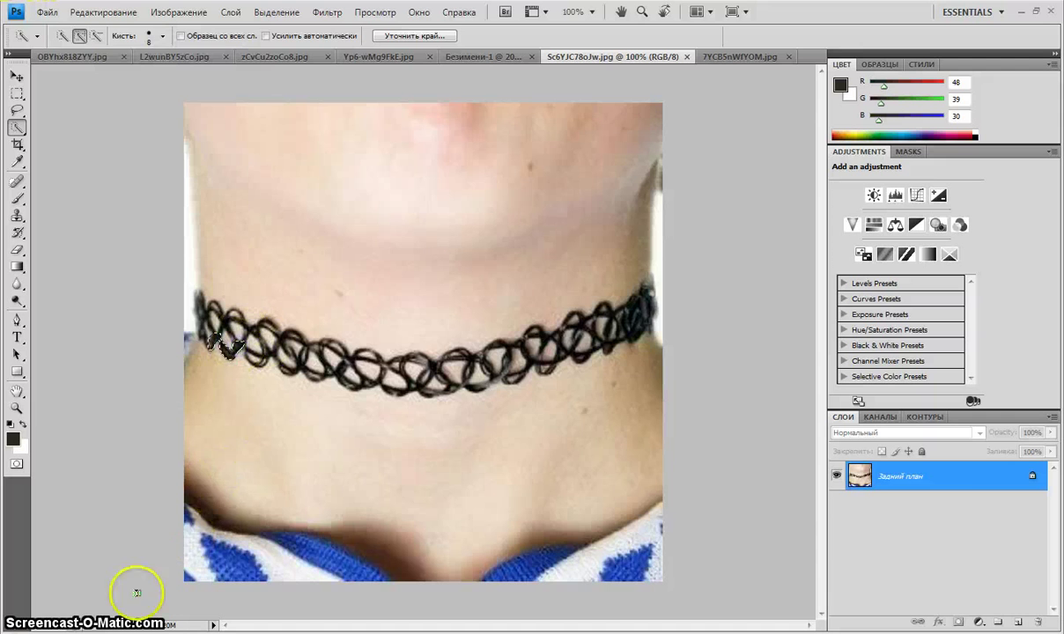
Place the choker on the doll's neck as a new layer and stretch its height to about 186% with Free Transform
key("ctrl+Tab")
key("ctrl+Tab")
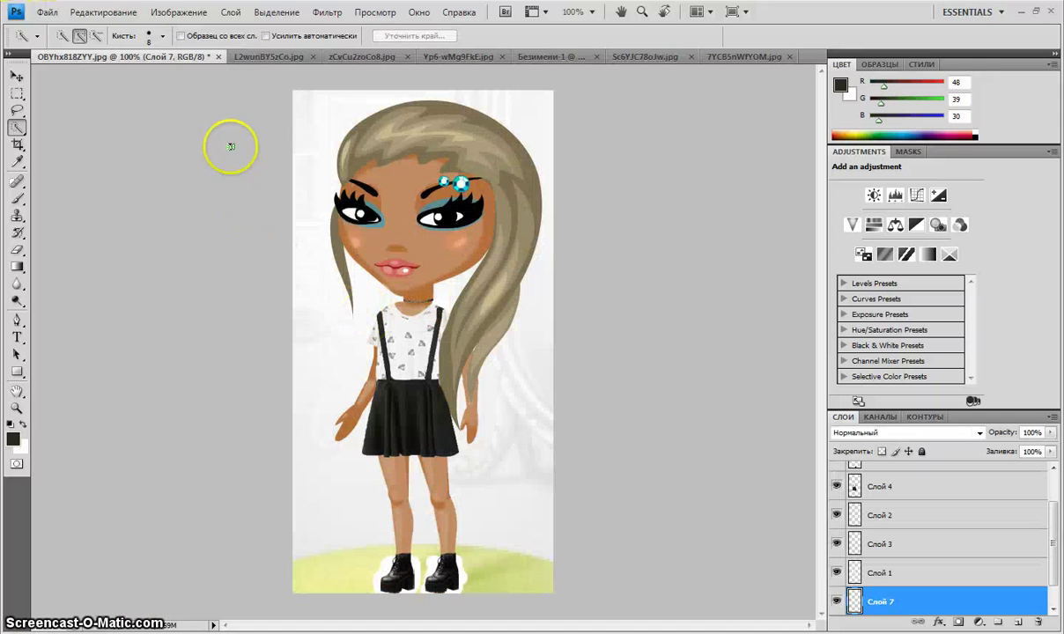
left_click(132, 13)
left_click(214, 273)
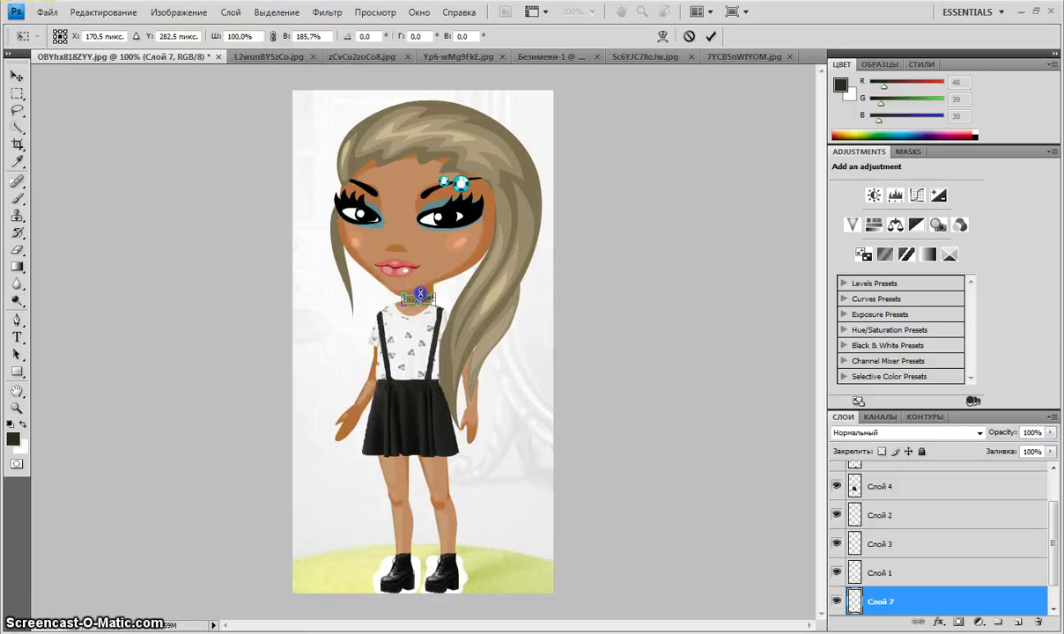
left_click(711, 36)
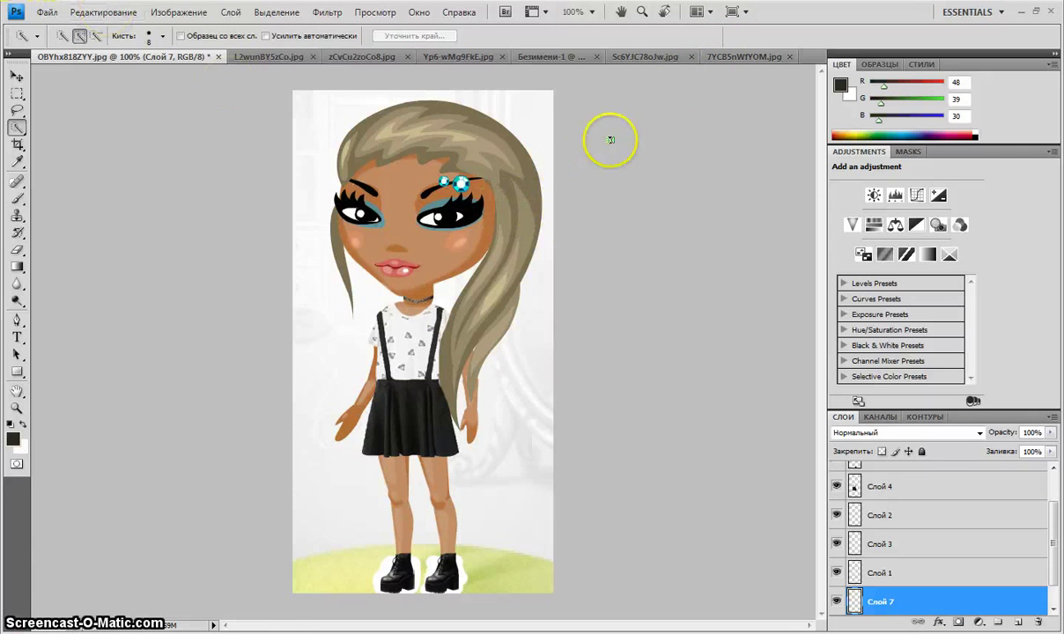
Select the whole flower wreath in 7YCB5nWfYOM.jpg at 200% zoom with the 8-pixel Quick Selection brush
left_click(747, 56)
left_click(591, 12)
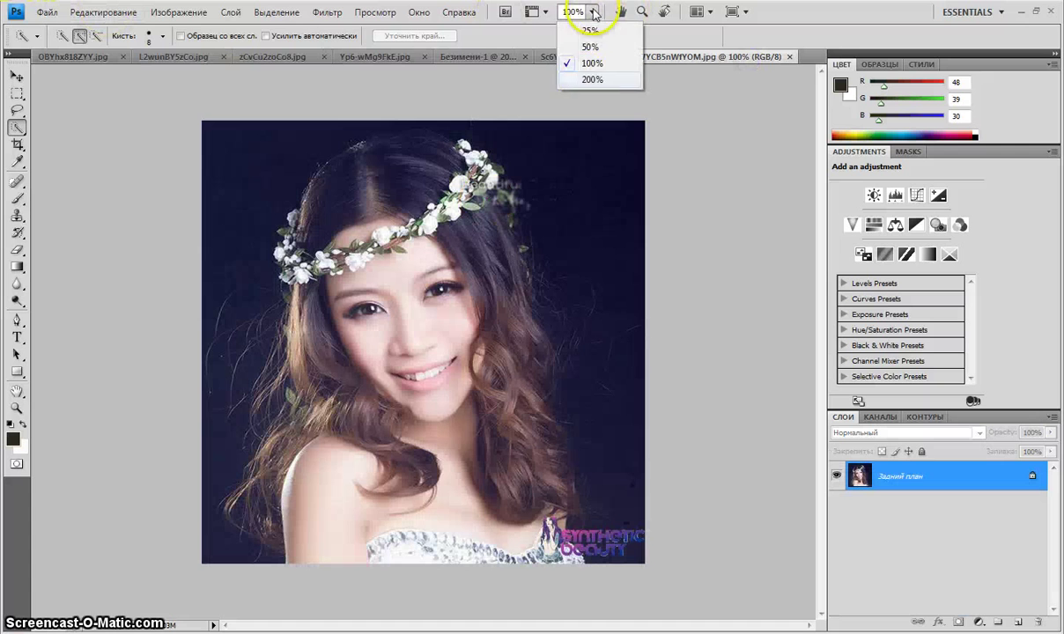
left_click(588, 80)
scroll(511, 203, "up", 5)
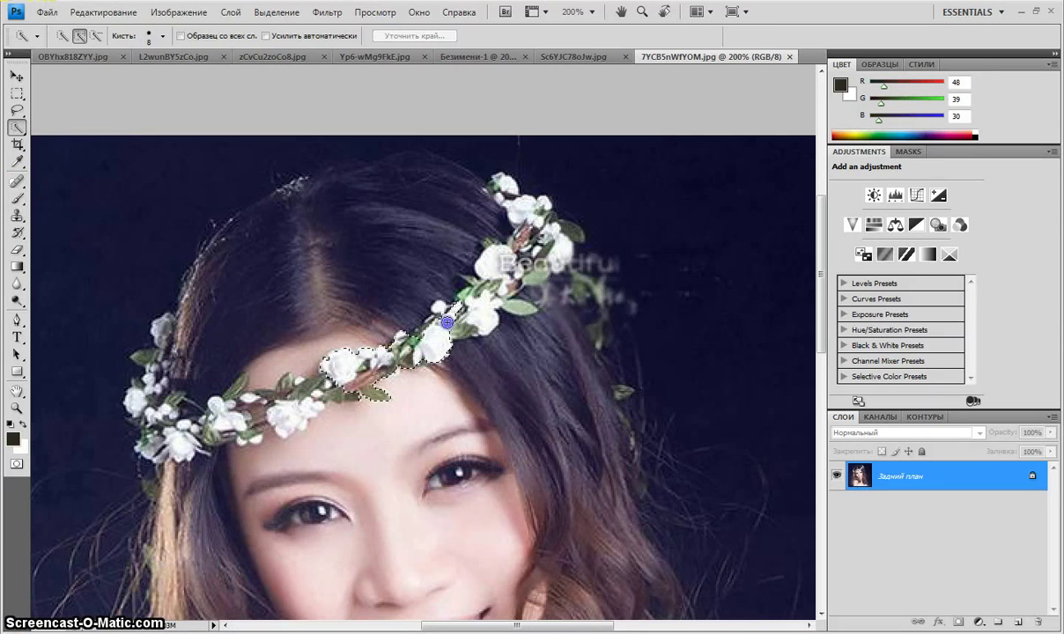
left_click_drag(428, 329, 431, 333)
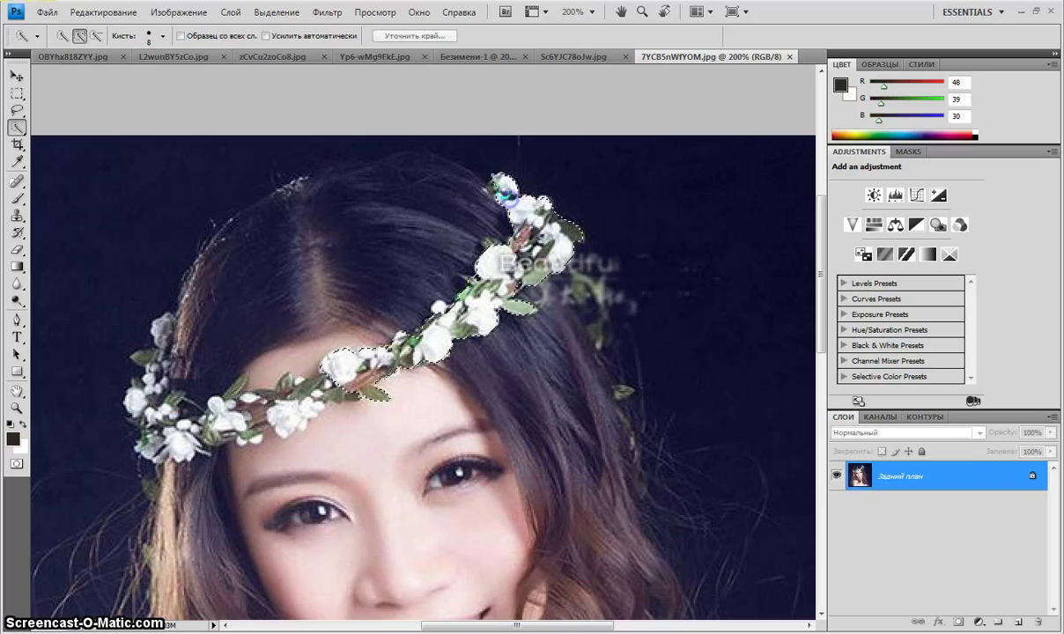
mouse_move(374, 297)
left_mouse_down()
mouse_move(292, 383)
mouse_move(316, 407)
mouse_move(335, 385)
left_mouse_up()
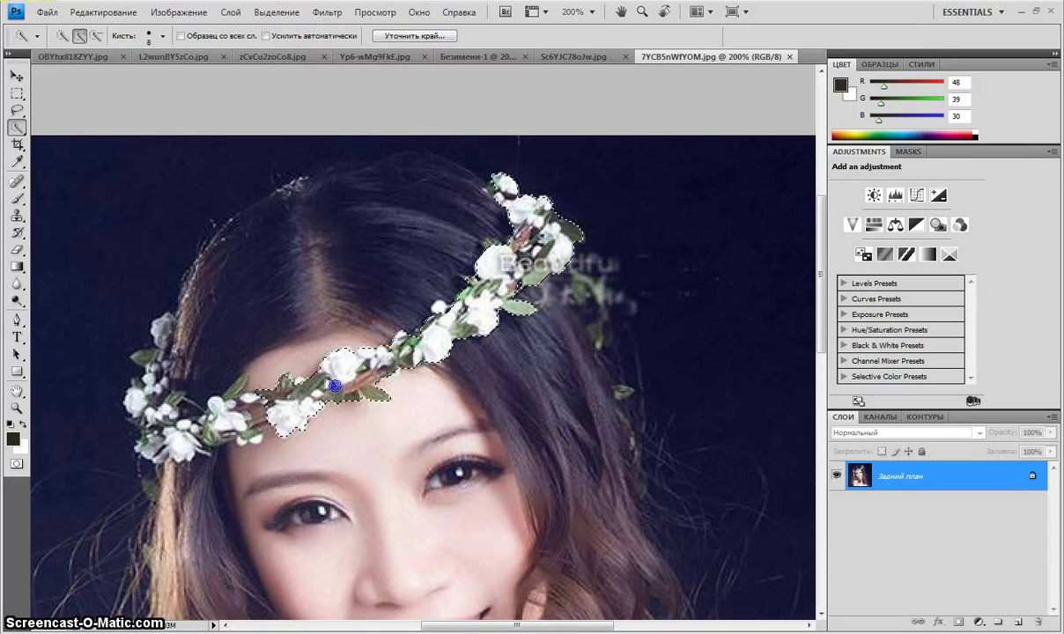
mouse_move(334, 386)
left_mouse_down()
mouse_move(316, 362)
mouse_move(228, 412)
mouse_move(255, 438)
mouse_move(204, 429)
left_mouse_up()
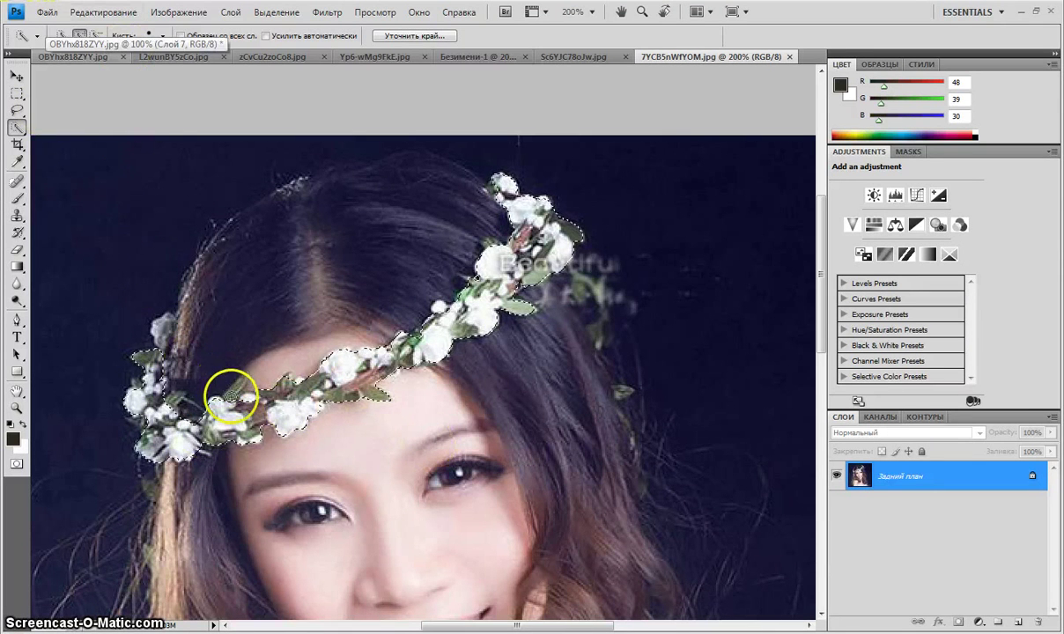
Copy the selected flower wreath and paste it into the doll document OBYhx818ZYY.jpg as a new layer
left_click(107, 11)
left_click(149, 110)
left_click(97, 55)
left_click(103, 11)
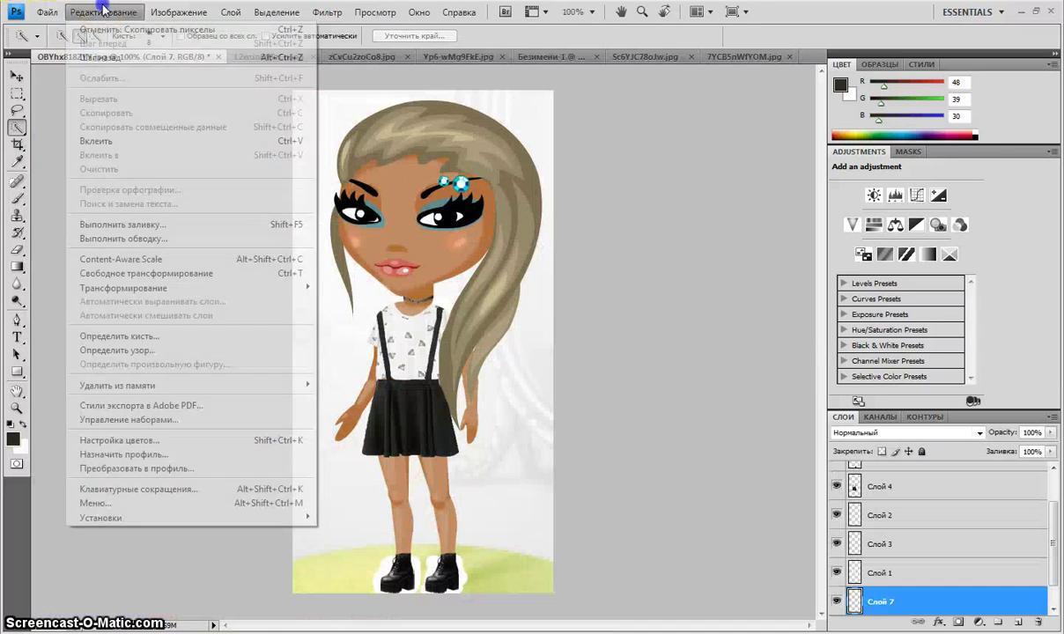
left_click(147, 138)
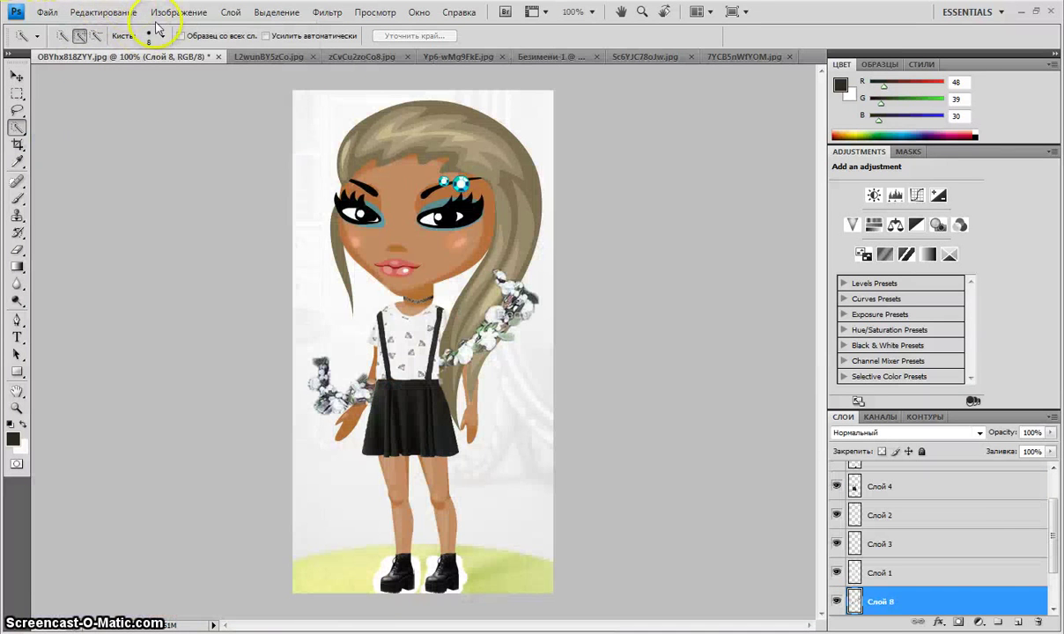
left_click(127, 13)
left_click(231, 261)
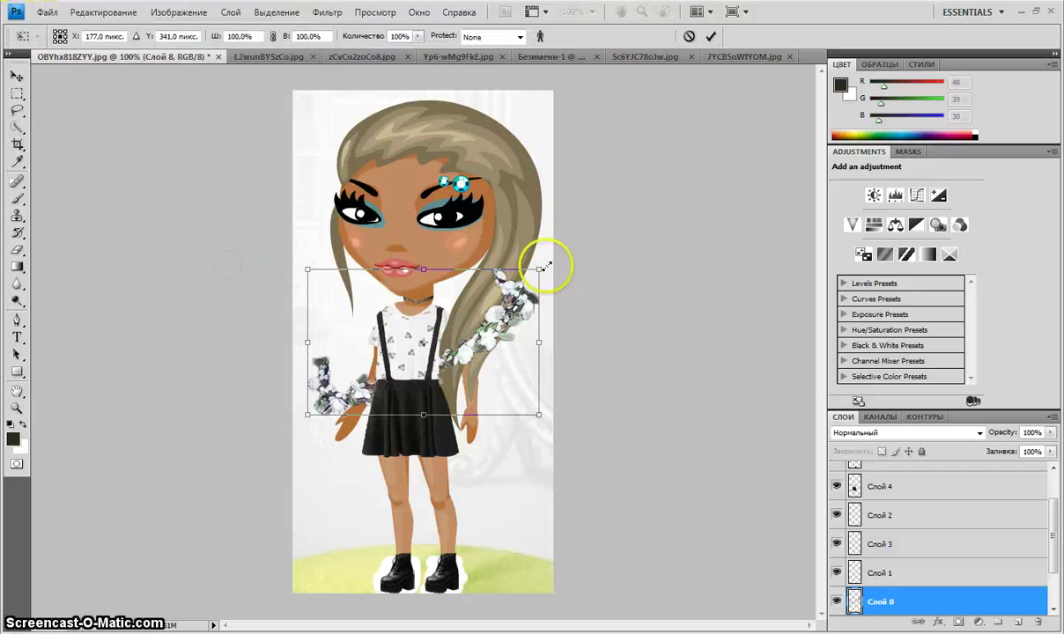
left_click(688, 36)
Rotate the wreath 24.9° with Free Transform, move it onto the doll's forehead and scale it to about 80% width and 86% height
left_click(103, 13)
left_click(246, 273)
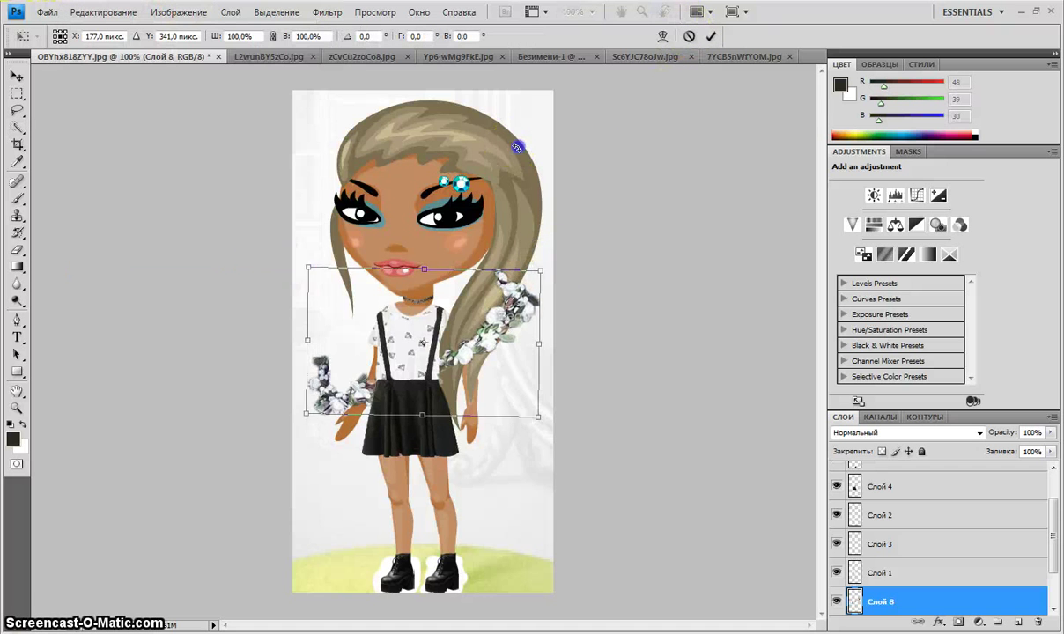
left_click_drag(518, 137, 574, 223)
left_click_drag(502, 335, 481, 123)
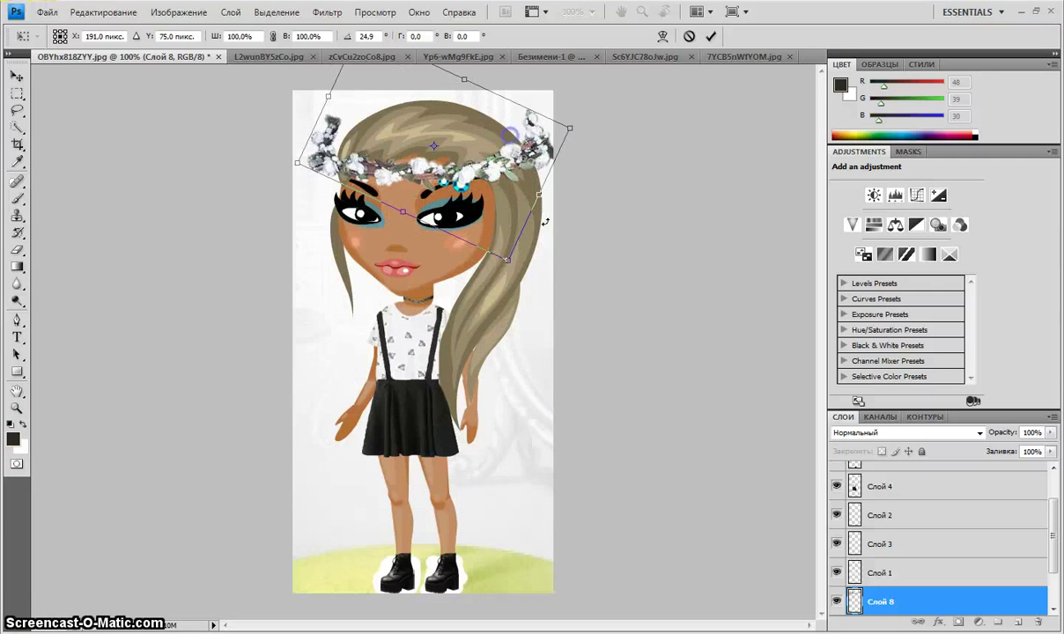
left_click_drag(504, 256, 464, 162)
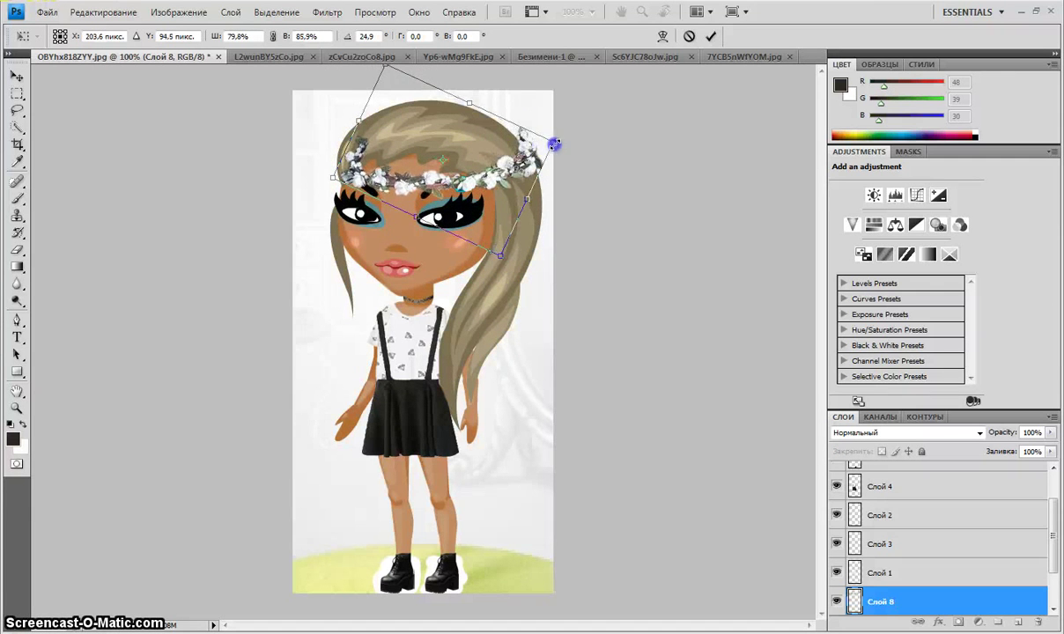